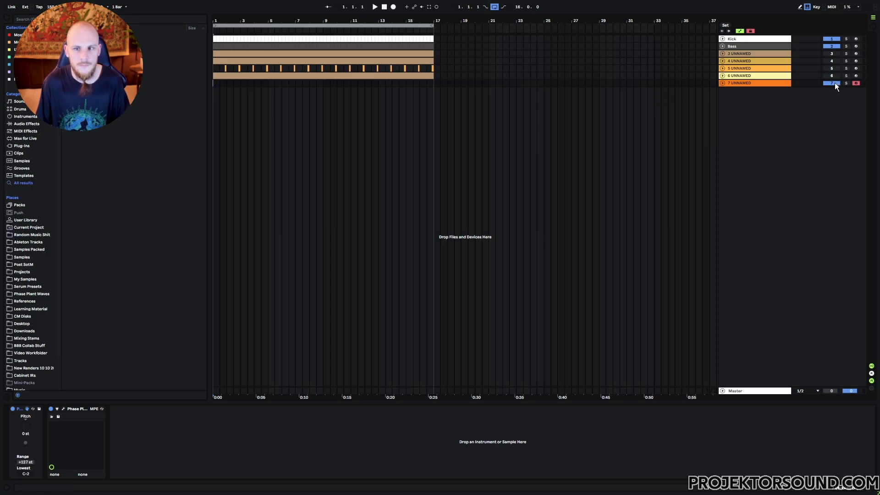
Inspect the device chain on track 3, including the Rhythmizer device, and switch the track on to play it.
{"action": "left_click", "coordinate": [741, 54]}
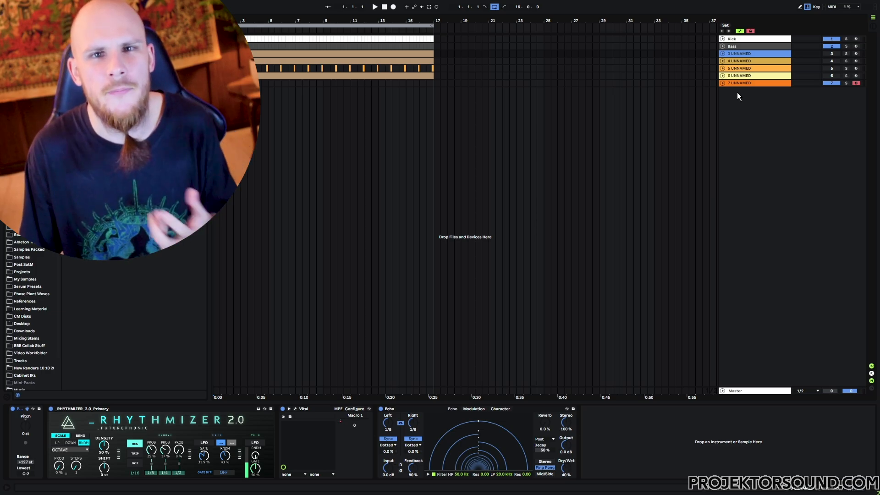
{"action": "left_click", "coordinate": [185, 409]}
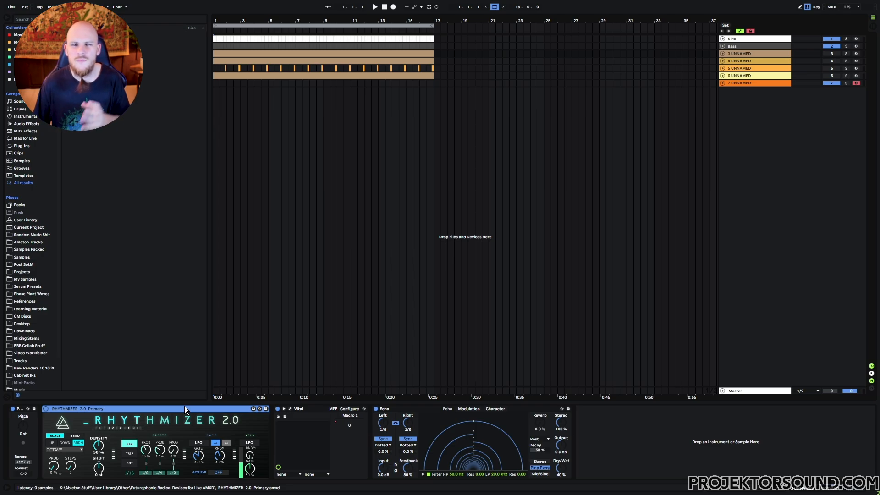
{"action": "left_click", "coordinate": [830, 54]}
{"action": "key", "text": "space"}
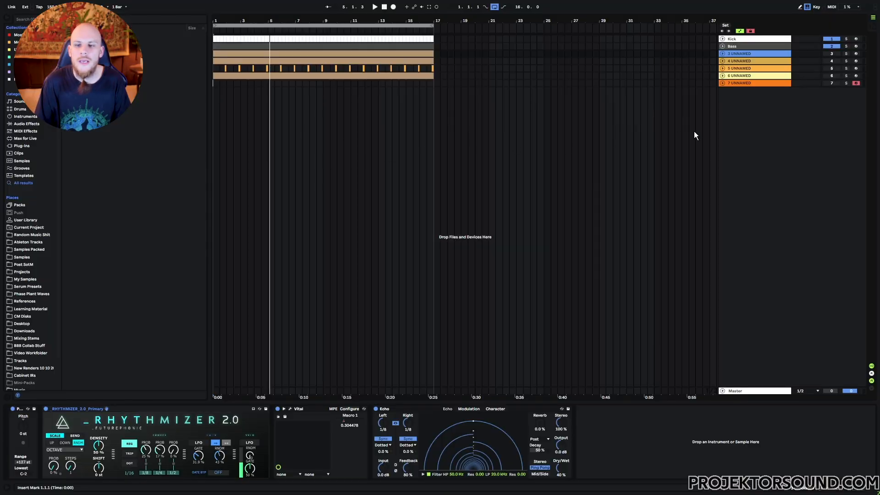
Insert a new MIDI track below track 7 and load the Serum synthesizer on it.
{"action": "right_click", "coordinate": [752, 129]}
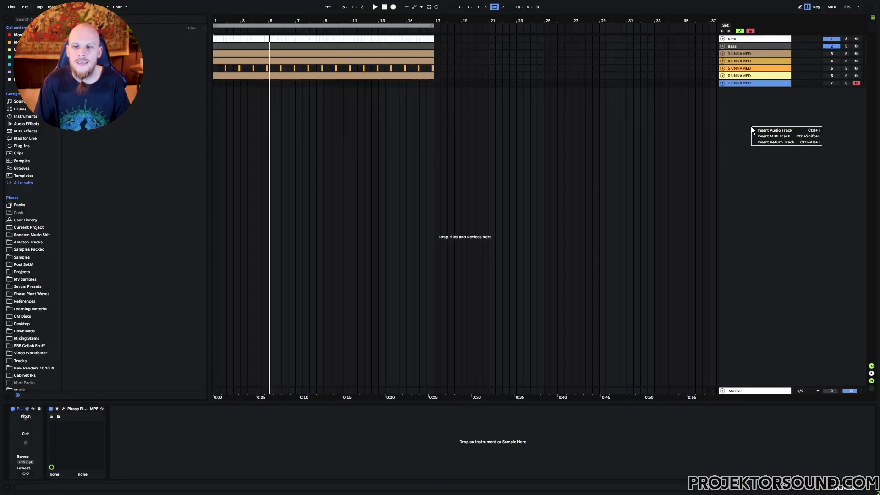
{"action": "left_click", "coordinate": [774, 136]}
{"action": "left_click", "coordinate": [406, 106]}
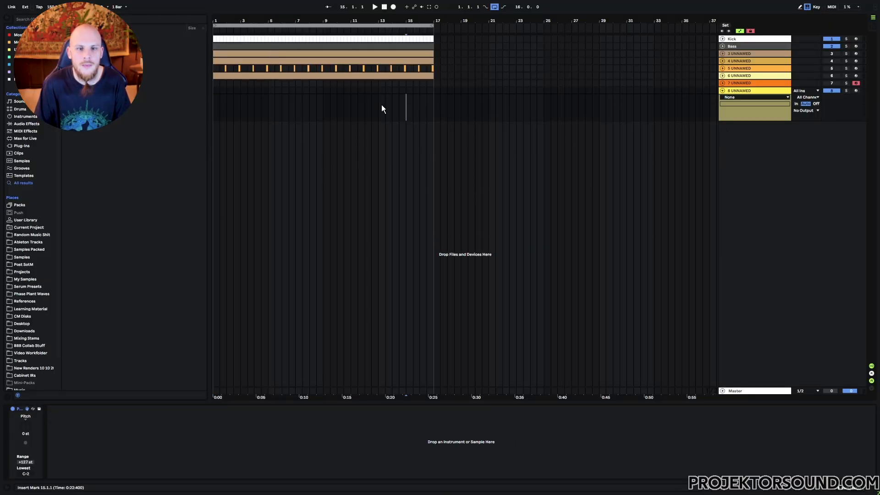
{"action": "right_click", "coordinate": [382, 108]}
{"action": "mouse_move", "coordinate": [473, 108]}
{"action": "left_click", "coordinate": [511, 110]}
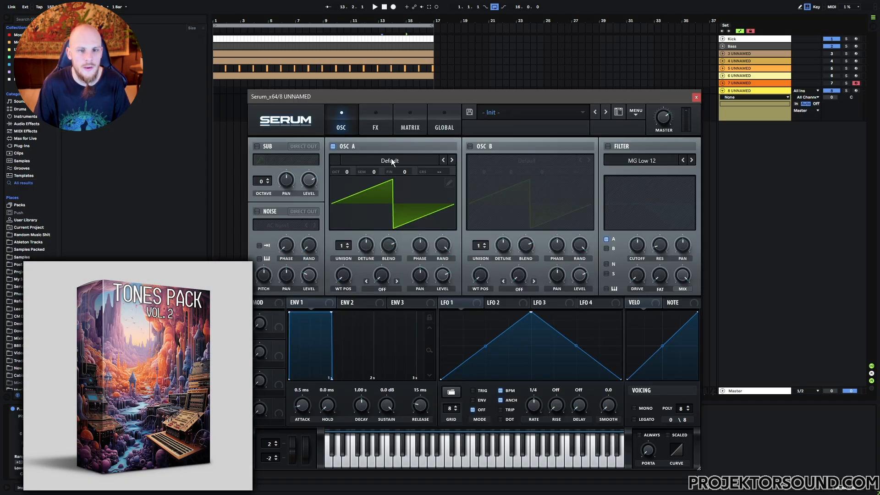
Load wavetable 0005 from Projektor Tones Pack Vol.2, Part 01, into Serum's oscillator A, then arm and solo track 8.
{"action": "left_click", "coordinate": [392, 161]}
{"action": "mouse_move", "coordinate": [428, 263]}
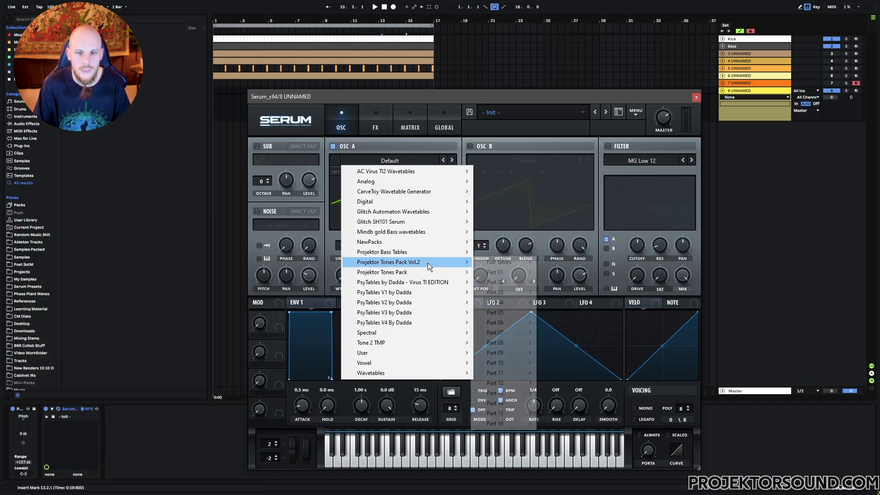
{"action": "mouse_move", "coordinate": [500, 272]}
{"action": "left_click", "coordinate": [549, 254]}
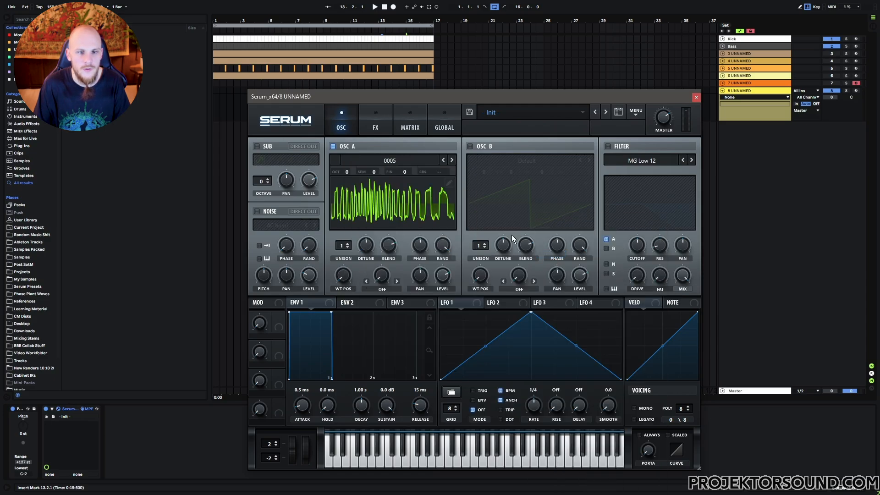
{"action": "left_click", "coordinate": [857, 91]}
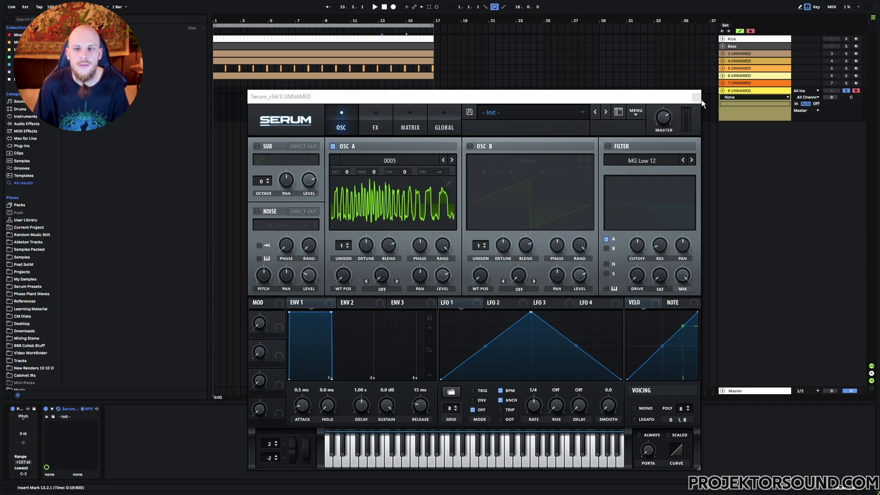
{"action": "left_click", "coordinate": [696, 97]}
Create an empty one-bar MIDI clip at bar 1 on track 8.
{"action": "left_click", "coordinate": [227, 94]}
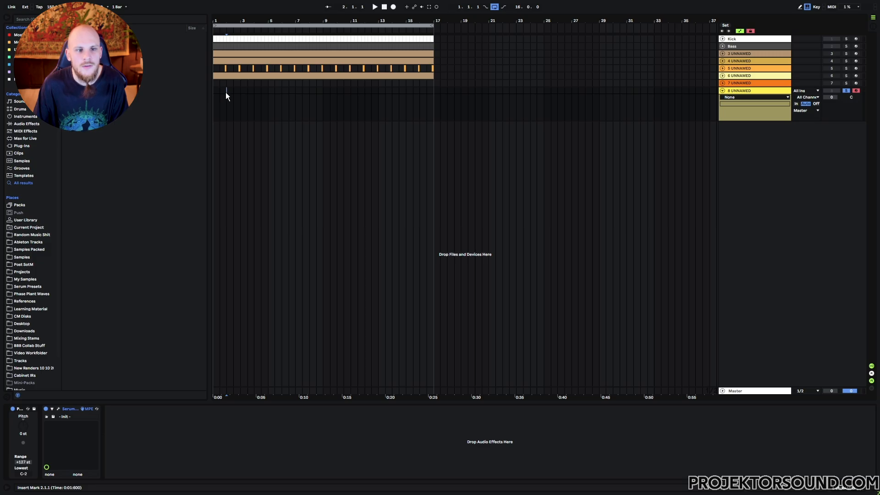
{"action": "left_click_drag", "start_coordinate": [226, 90], "coordinate": [202, 92]}
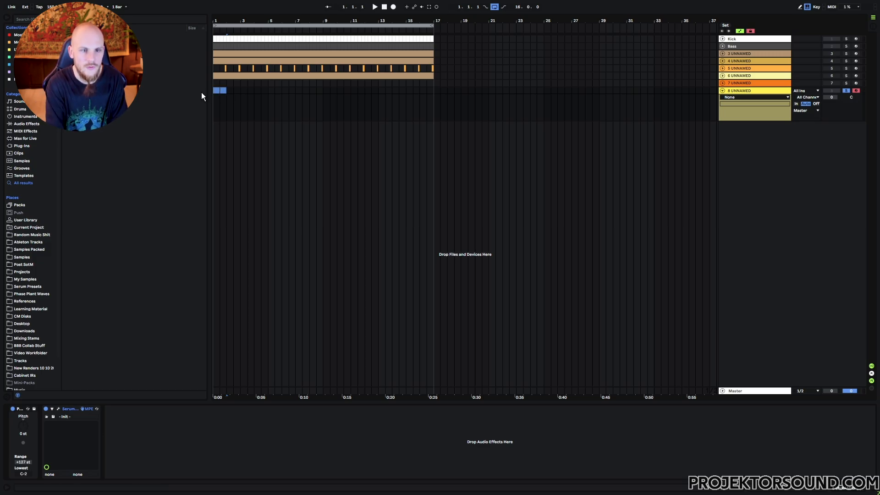
{"action": "key", "text": "ctrl+shift+m"}
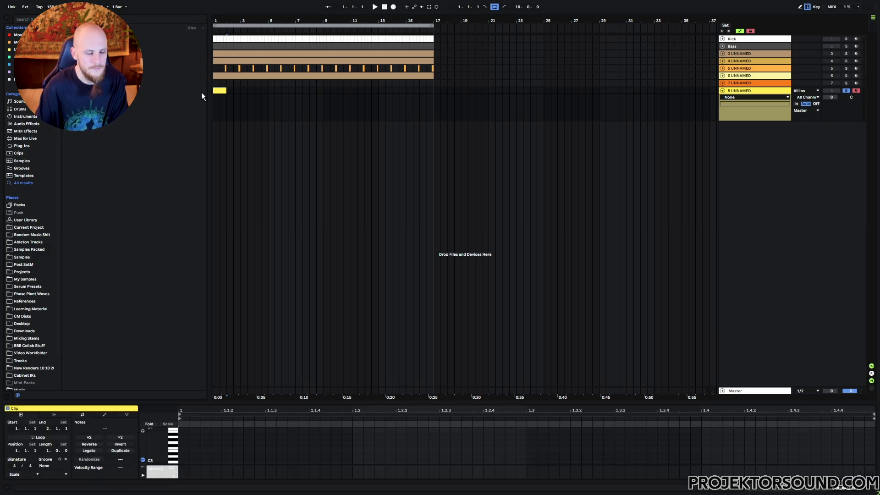
Add a note at the start of the clip, transpose it down three octaves to D#0 and lengthen it to a 32nd.
{"action": "double_click", "coordinate": [180, 455]}
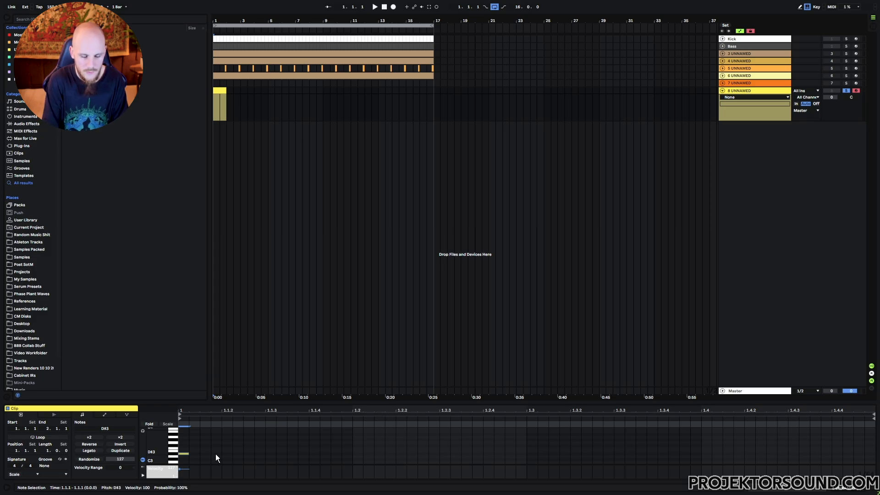
{"action": "key", "text": "shift+Down"}
{"action": "key", "text": "shift+Down"}
{"action": "key", "text": "shift+Down"}
{"action": "key", "text": "shift+Right"}
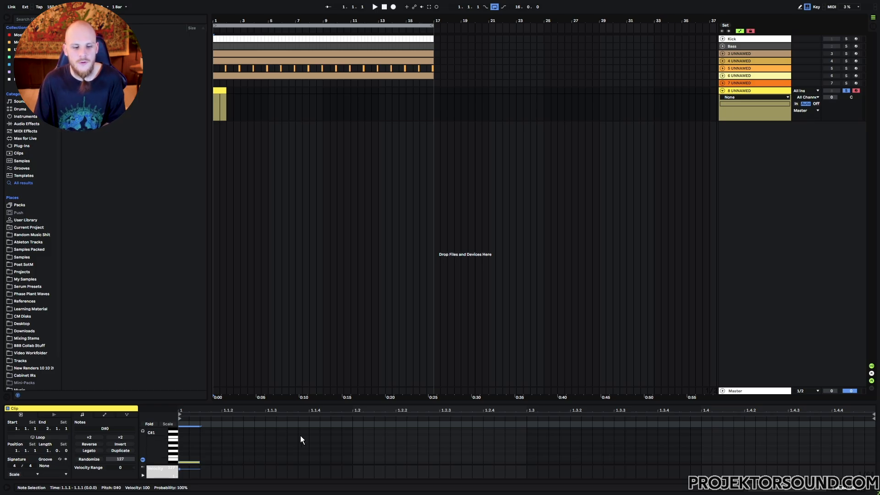
Add a second D#0 note at 1.1.2, with the same length as the first.
{"action": "left_click_drag", "start_coordinate": [210, 455], "coordinate": [527, 455]}
{"action": "left_click", "coordinate": [516, 455]}
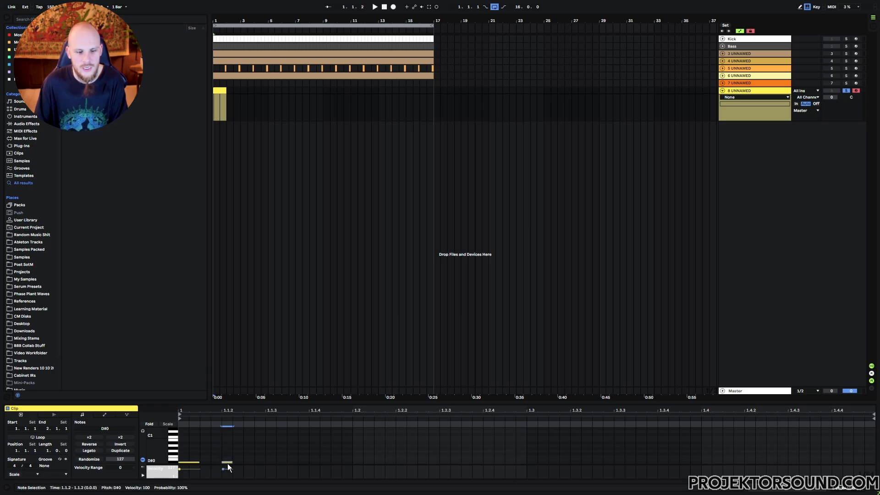
{"action": "double_click", "coordinate": [228, 463]}
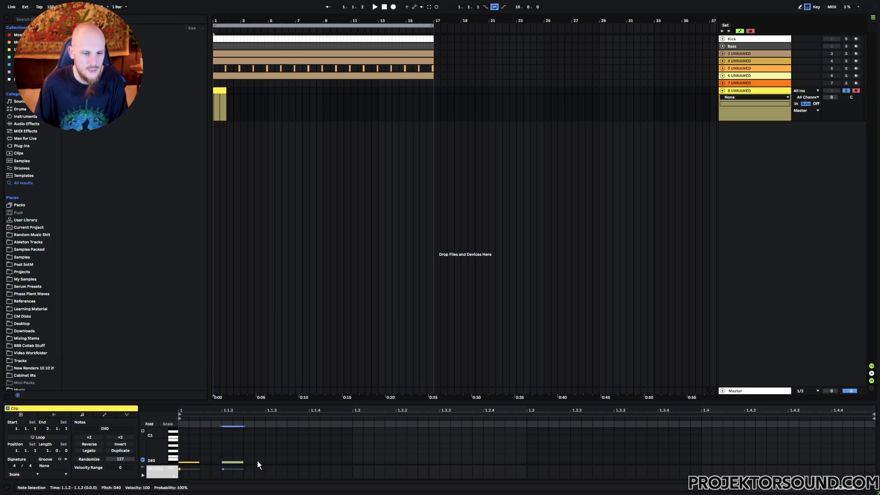
Duplicate the D#0 note on every following sixteenth up to 1.4.4 to fill the bar.
{"action": "key", "text": "ctrl+d"}
{"action": "key", "text": "ctrl+d"}
{"action": "key", "text": "ctrl+d"}
{"action": "key", "text": "ctrl+d"}
{"action": "key", "text": "ctrl+d"}
{"action": "key", "text": "ctrl+d"}
{"action": "key", "text": "ctrl+d"}
{"action": "key", "text": "ctrl+d"}
{"action": "key", "text": "ctrl+d"}
{"action": "key", "text": "ctrl+d"}
{"action": "key", "text": "ctrl+d"}
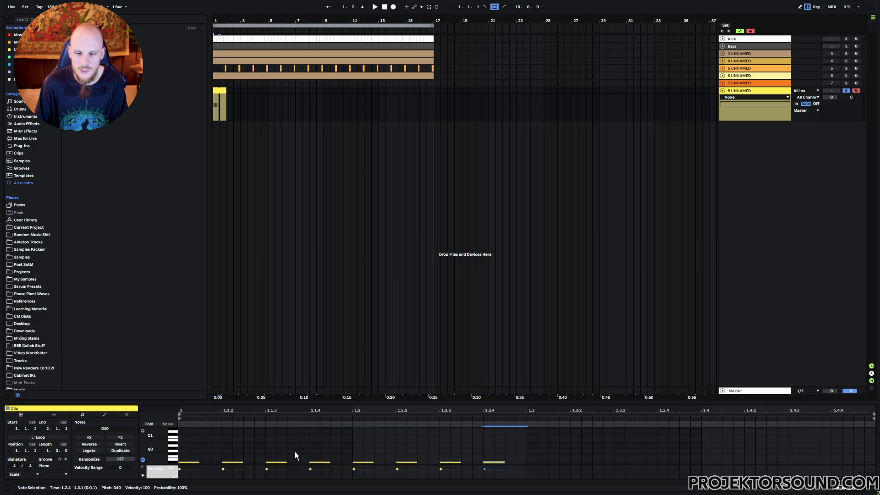
{"action": "key", "text": "ctrl+d"}
{"action": "key", "text": "ctrl+d"}
{"action": "key", "text": "ctrl+d"}
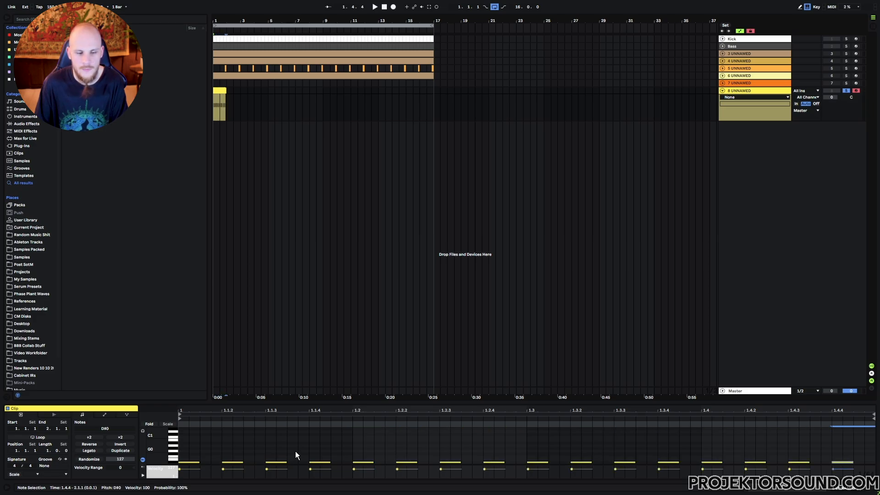
Set the arrangement loop to the one-bar clip and play it back.
{"action": "left_click", "coordinate": [217, 89]}
{"action": "key", "text": "ctrl+l"}
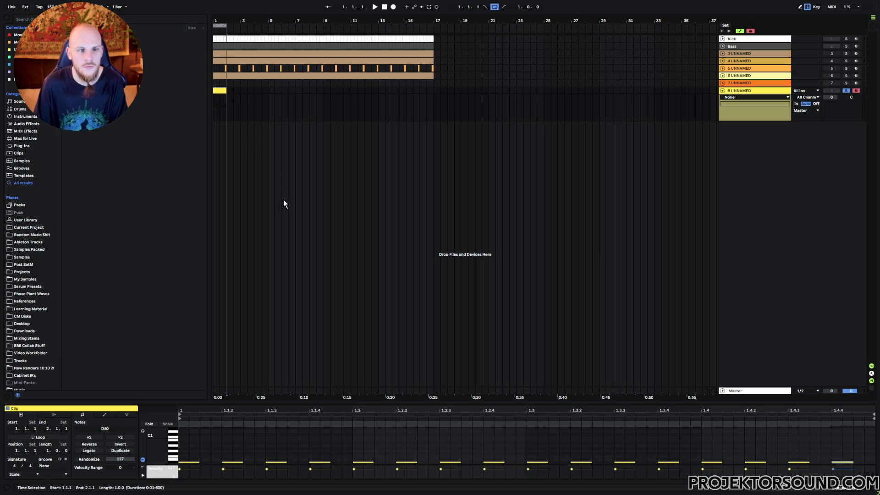
{"action": "key", "text": "space"}
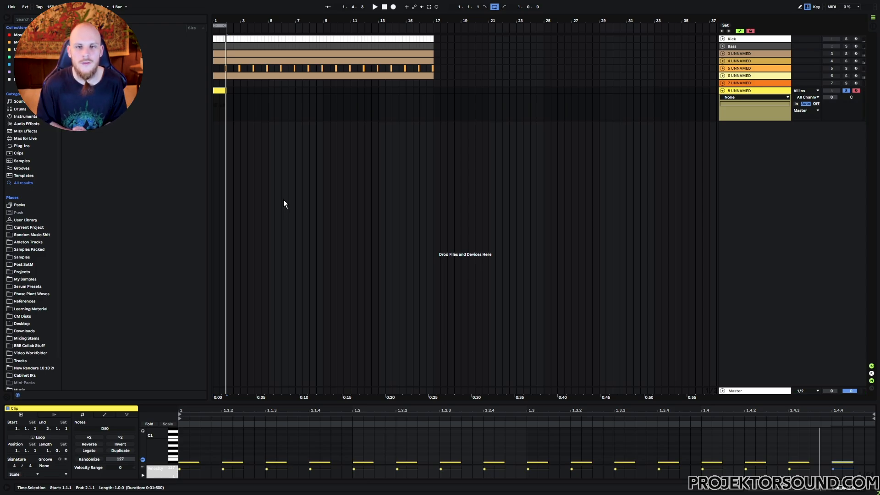
Shorten the 1st, 4th, 6th, 8th, 10th, 13th and 16th notes and lengthen the 2nd, 3rd, 5th, 11th, 14th and 15th.
{"action": "left_click", "coordinate": [243, 437]}
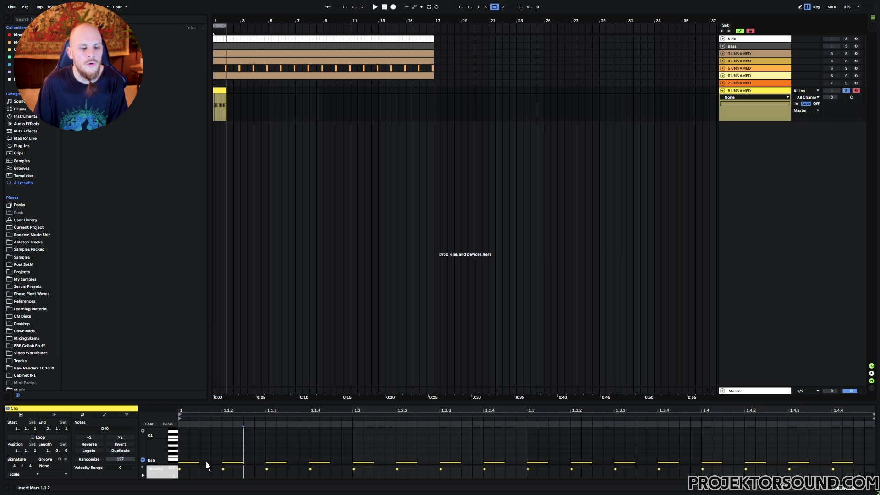
{"action": "left_click_drag", "start_coordinate": [199, 462], "coordinate": [189, 462]}
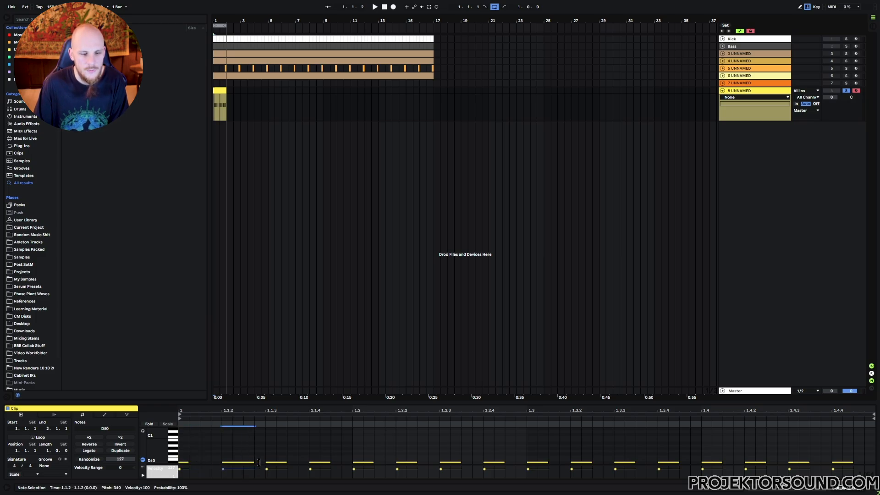
{"action": "left_click_drag", "start_coordinate": [286, 462], "coordinate": [298, 462]}
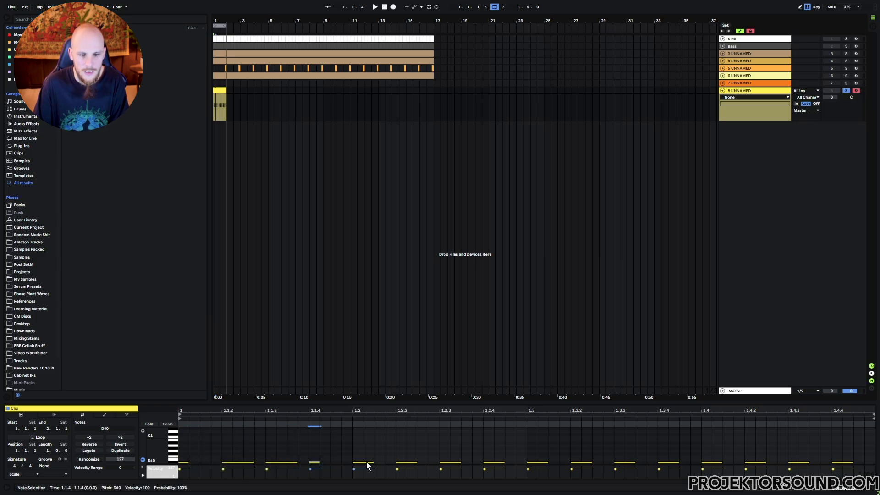
{"action": "left_click_drag", "start_coordinate": [417, 462], "coordinate": [406, 462]}
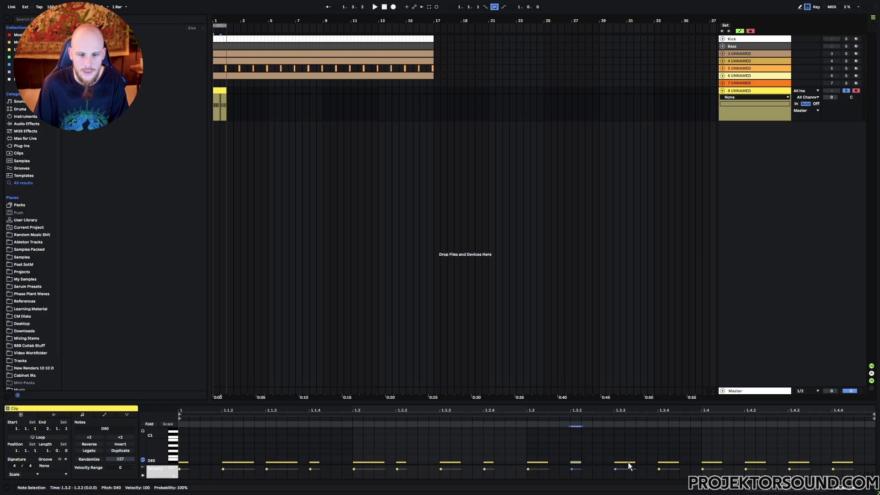
{"action": "left_click_drag", "start_coordinate": [721, 462], "coordinate": [711, 462]}
{"action": "left_click_drag", "start_coordinate": [766, 462], "coordinate": [843, 462]}
Play back the one-bar loop to hear the varied note lengths.
{"action": "left_click", "coordinate": [221, 91]}
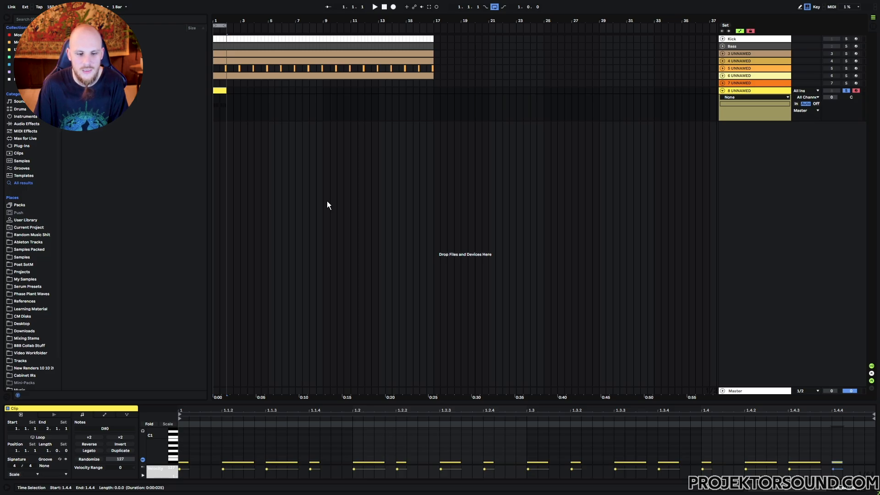
{"action": "key", "text": "space"}
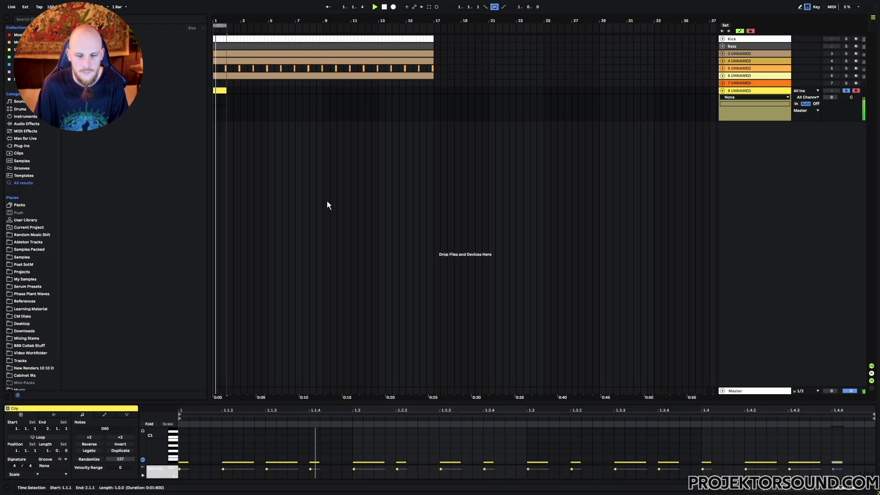
{"action": "key", "text": "space"}
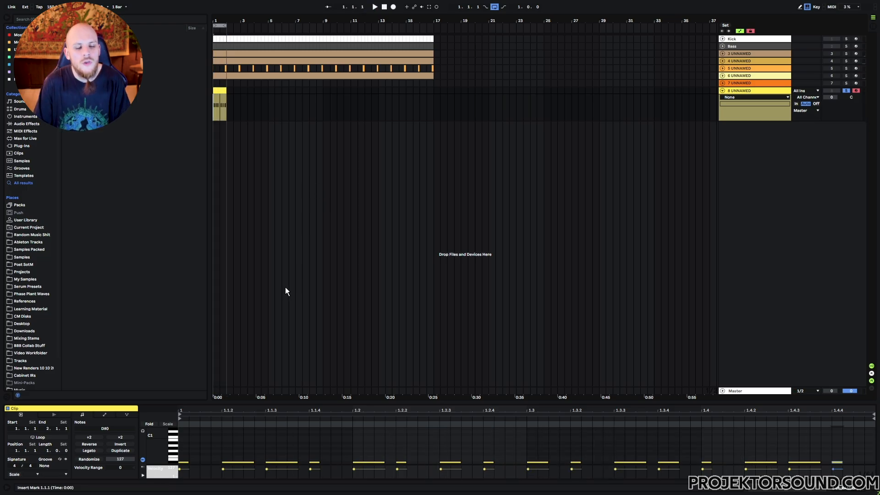
Lengthen the note at 1.2.3 across 1.2.4 almost to 1.3 and play back the pattern.
{"action": "left_click", "coordinate": [369, 463]}
{"action": "left_click_drag", "start_coordinate": [460, 463], "coordinate": [518, 464]}
{"action": "left_click", "coordinate": [489, 449]}
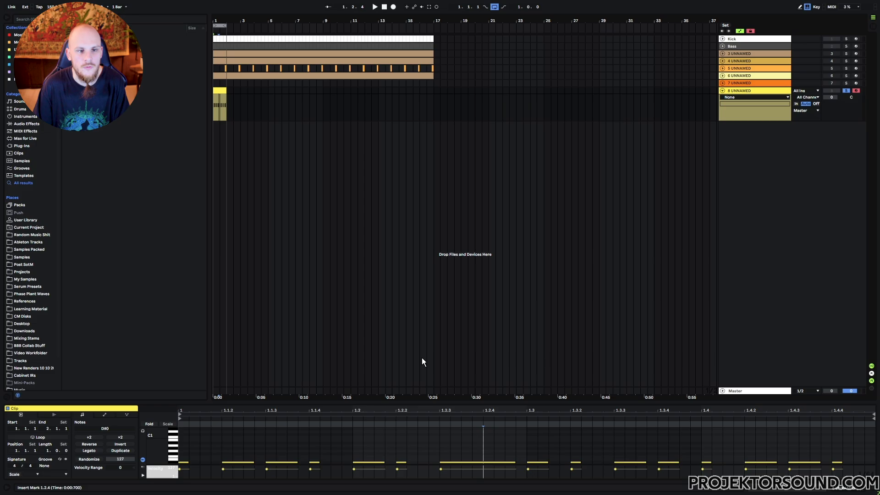
{"action": "key", "text": "space"}
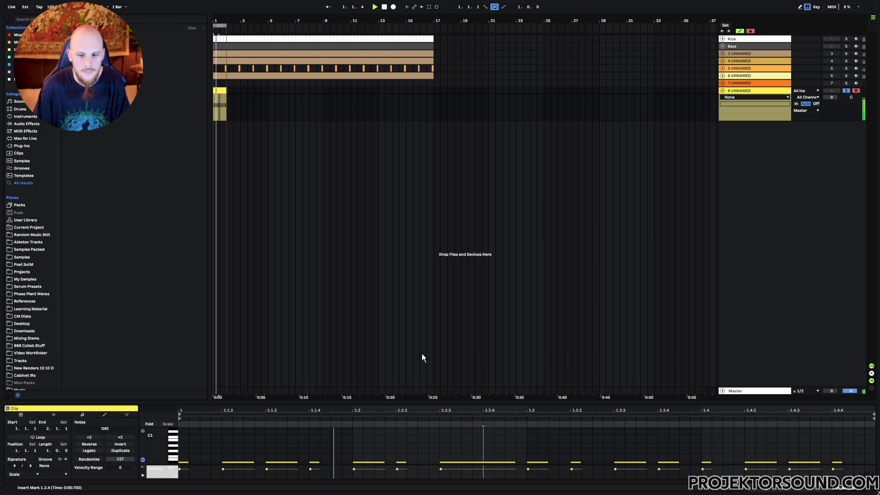
{"action": "key", "text": "space"}
{"action": "left_click", "coordinate": [440, 448]}
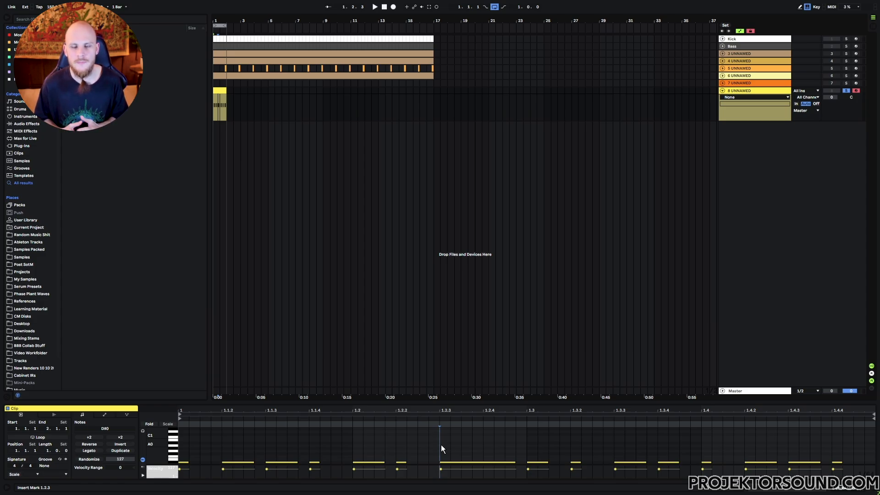
{"action": "left_click_drag", "start_coordinate": [184, 452], "coordinate": [868, 464]}
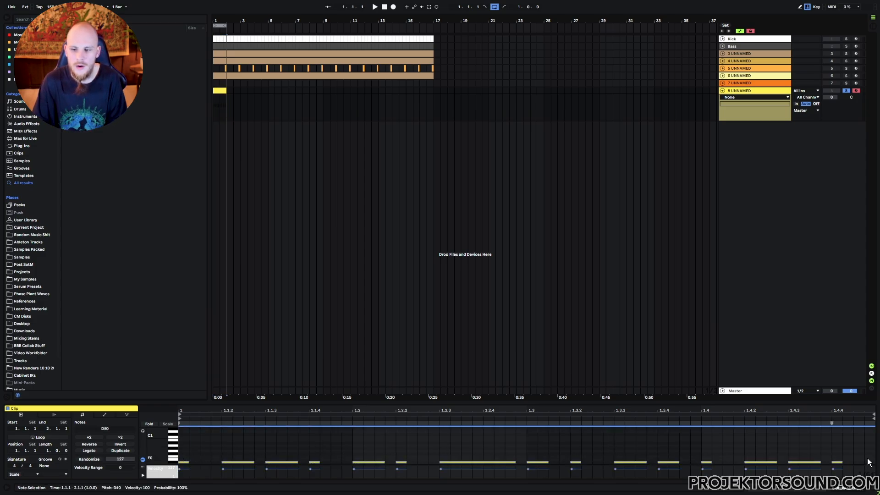
{"action": "left_click", "coordinate": [865, 458]}
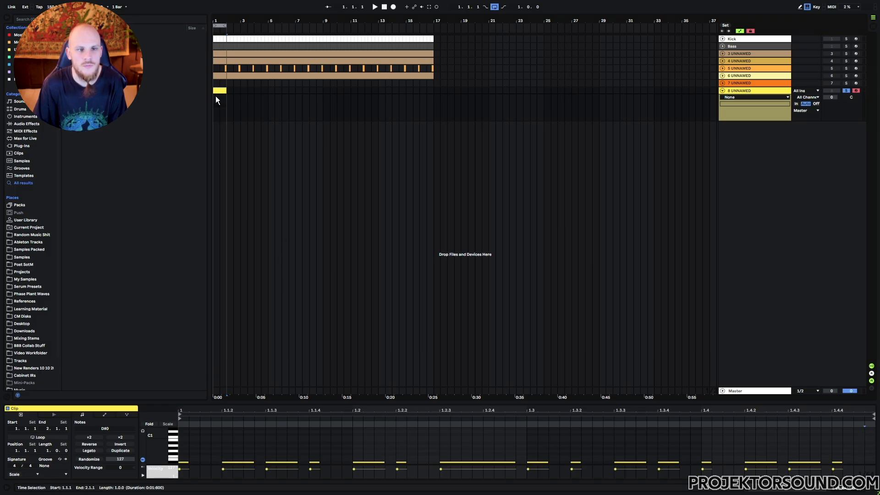
Duplicate the one-bar clip on track 8 to fill 16 bars and extend the arrangement loop to bar 17.
{"action": "key", "text": "ctrl+d"}
{"action": "key", "text": "ctrl+d"}
{"action": "key", "text": "ctrl+d"}
{"action": "key", "text": "ctrl+d"}
{"action": "key", "text": "ctrl+d"}
{"action": "key", "text": "ctrl+d"}
{"action": "key", "text": "ctrl+d"}
{"action": "key", "text": "ctrl+d"}
{"action": "key", "text": "ctrl+d"}
{"action": "key", "text": "ctrl+d"}
{"action": "key", "text": "ctrl+d"}
{"action": "key", "text": "ctrl+d"}
{"action": "key", "text": "ctrl+d"}
{"action": "key", "text": "ctrl+d"}
{"action": "key", "text": "ctrl+d"}
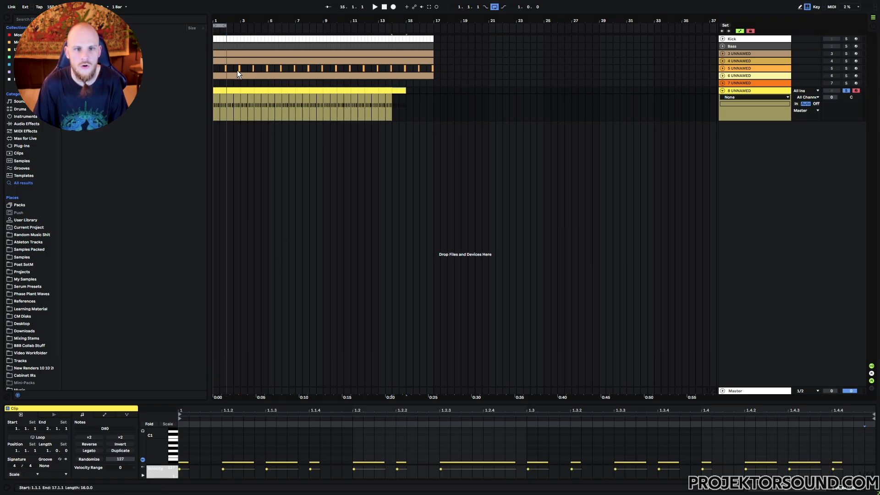
{"action": "left_click_drag", "start_coordinate": [226, 26], "coordinate": [436, 48]}
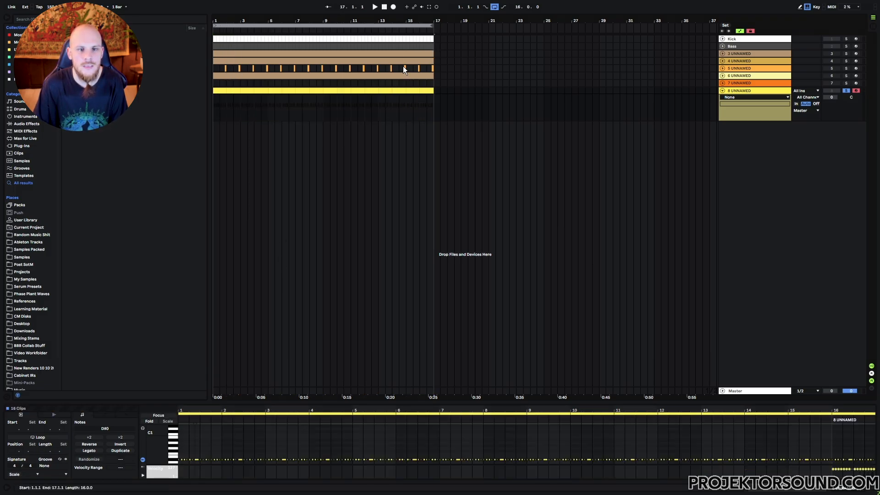
{"action": "left_click", "coordinate": [275, 106]}
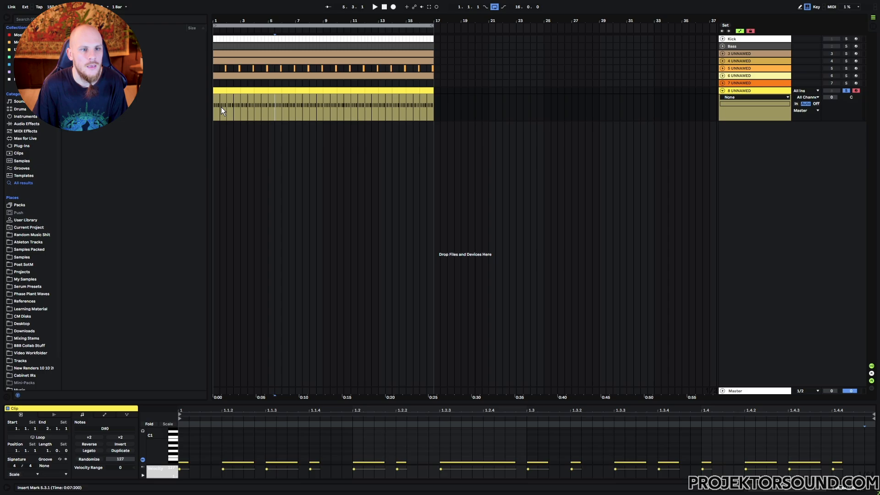
Take track 8 out of solo, lower its volume to -8.1 dB and play it with the other tracks.
{"action": "left_click", "coordinate": [846, 91]}
{"action": "left_click_drag", "start_coordinate": [832, 98], "coordinate": [832, 106]}
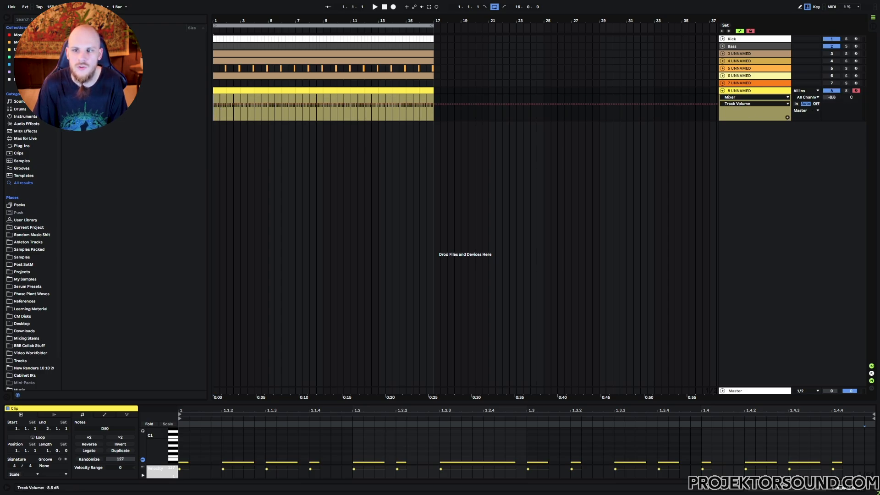
{"action": "left_click", "coordinate": [756, 89]}
{"action": "key", "text": "space"}
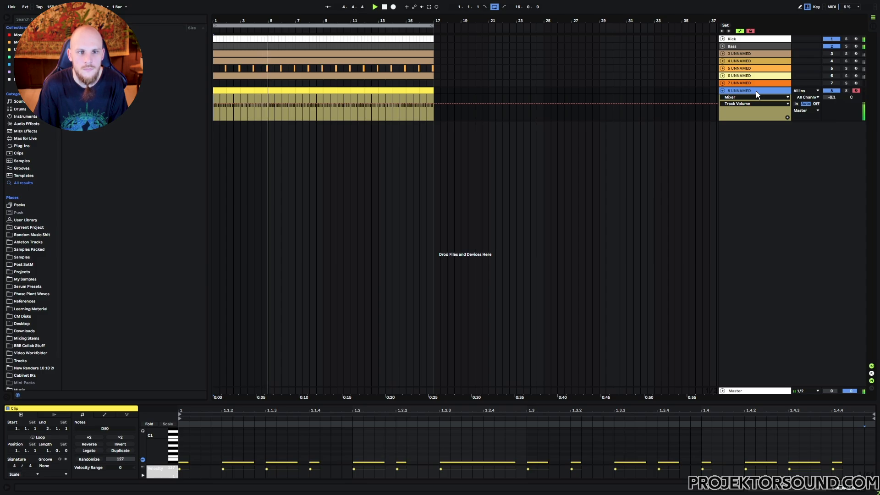
Open Serum on track 8, enable its filter and set the filter type to Band 24.
{"action": "double_click", "coordinate": [755, 91]}
{"action": "left_click", "coordinate": [58, 407]}
{"action": "left_click", "coordinate": [608, 146]}
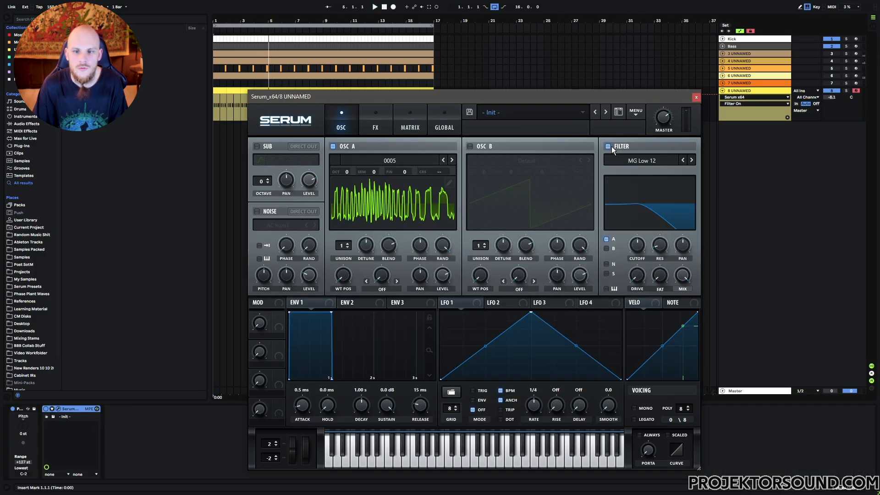
{"action": "left_click", "coordinate": [637, 160]}
{"action": "mouse_move", "coordinate": [632, 171]}
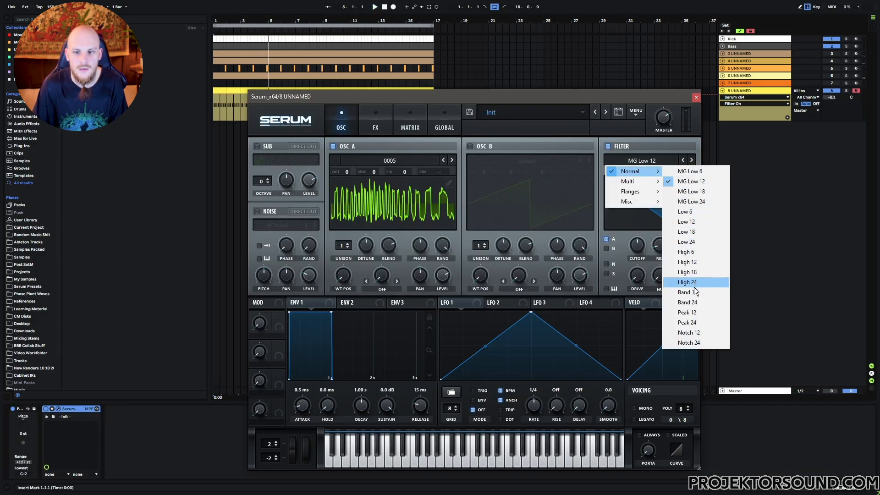
{"action": "left_click", "coordinate": [690, 303]}
Raise the filter's resonance, fat and drive, and assign Macro 1 to the filter cutoff.
{"action": "left_click_drag", "start_coordinate": [669, 221], "coordinate": [669, 218]}
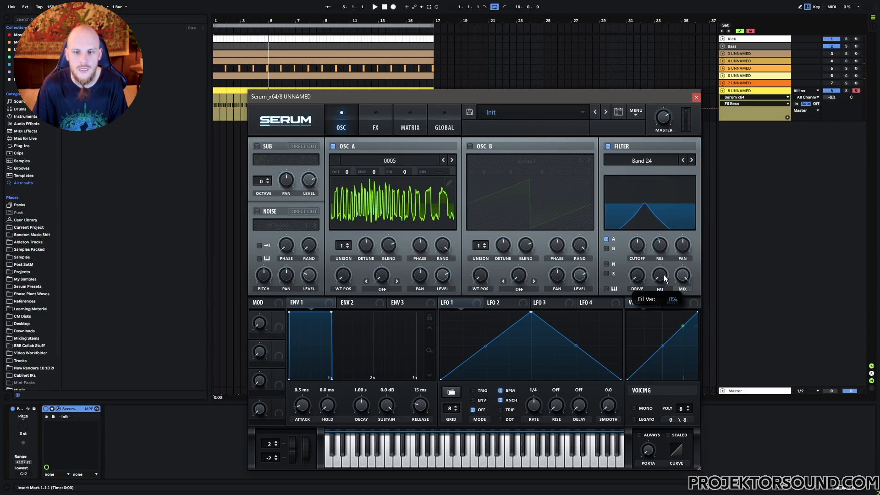
{"action": "left_click_drag", "start_coordinate": [663, 275], "coordinate": [667, 247]}
{"action": "left_click_drag", "start_coordinate": [640, 277], "coordinate": [641, 263]}
{"action": "left_click_drag", "start_coordinate": [278, 323], "coordinate": [636, 239]}
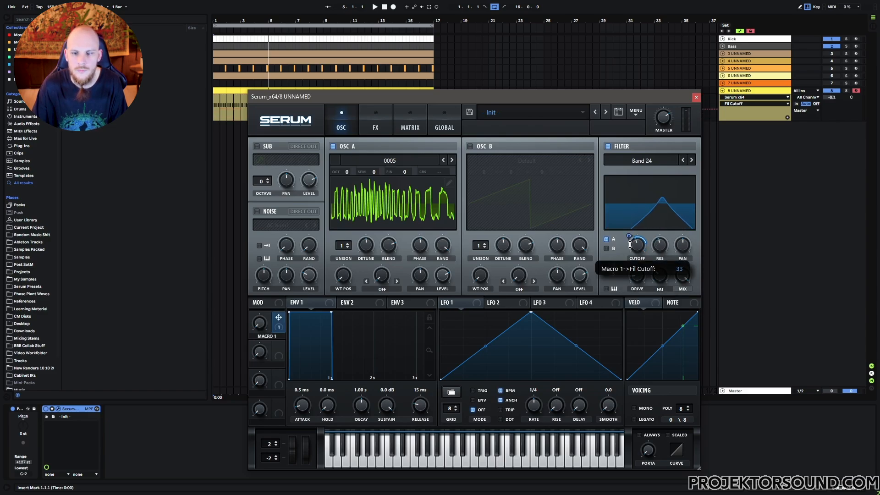
{"action": "left_click", "coordinate": [279, 317]}
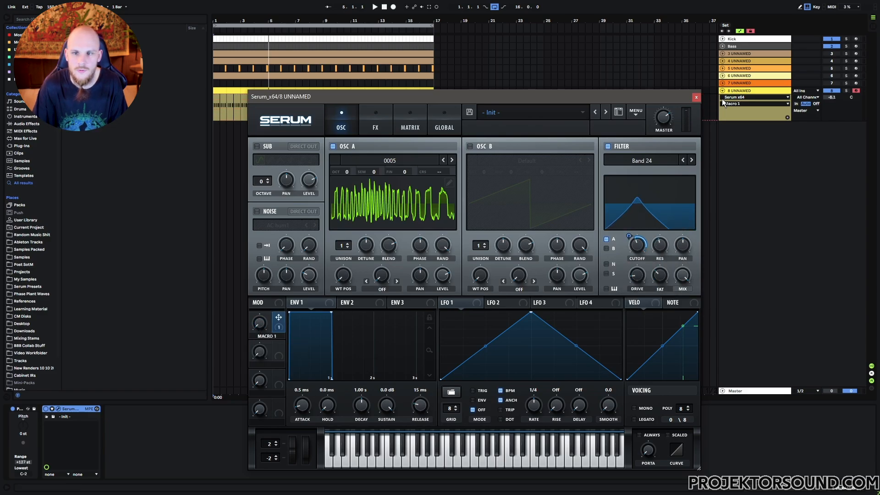
Draw a zigzag Macro 1 automation curve on track 8 from bar 1 to bar 17 and play it back.
{"action": "left_click", "coordinate": [696, 97]}
{"action": "mouse_move", "coordinate": [218, 120]}
{"action": "left_mouse_down"}
{"action": "mouse_move", "coordinate": [291, 110]}
{"action": "mouse_move", "coordinate": [314, 120]}
{"action": "mouse_move", "coordinate": [350, 97]}
{"action": "mouse_move", "coordinate": [354, 109]}
{"action": "mouse_move", "coordinate": [378, 95]}
{"action": "mouse_move", "coordinate": [392, 116]}
{"action": "mouse_move", "coordinate": [412, 117]}
{"action": "mouse_move", "coordinate": [434, 95]}
{"action": "left_mouse_up"}
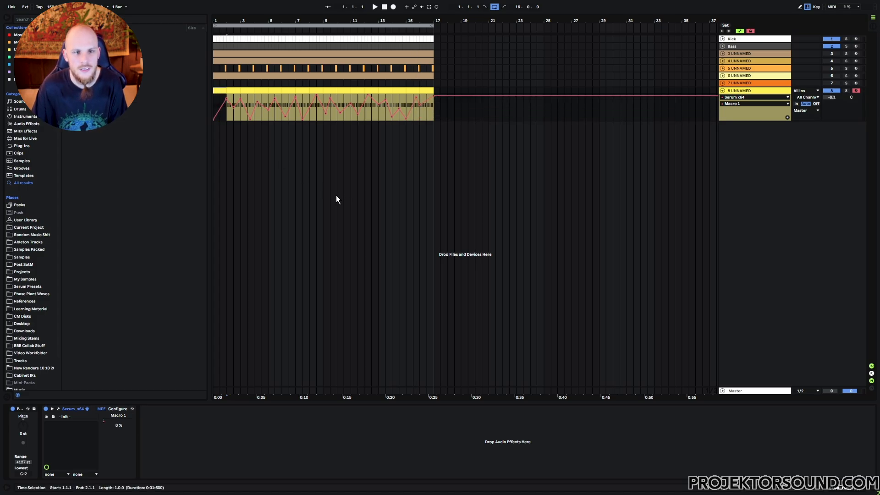
{"action": "key", "text": "space"}
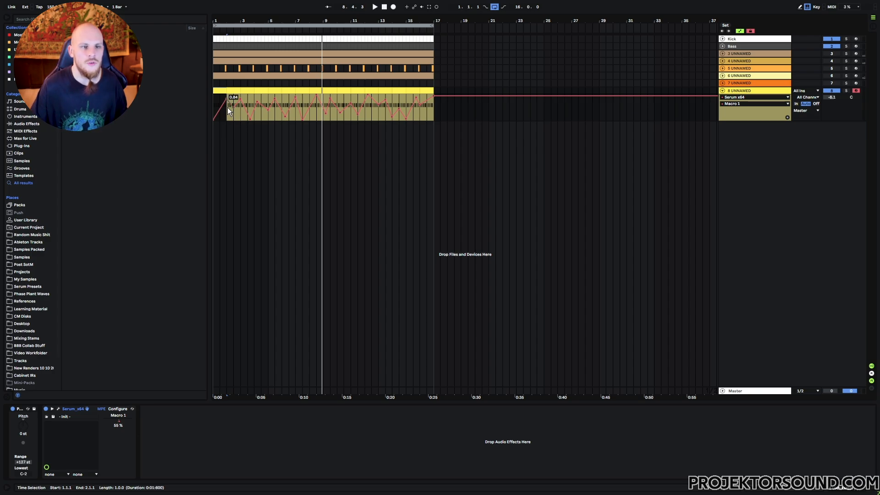
Consolidate the first four one-bar clips on track 8 into one four-bar clip covering bars 1 to 4.
{"action": "left_click", "coordinate": [215, 102]}
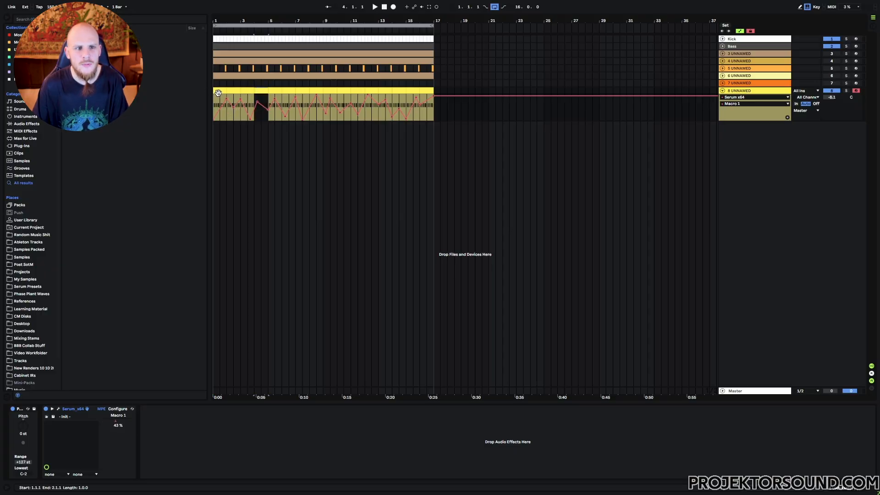
{"action": "left_click", "coordinate": [220, 92], "text": "shift"}
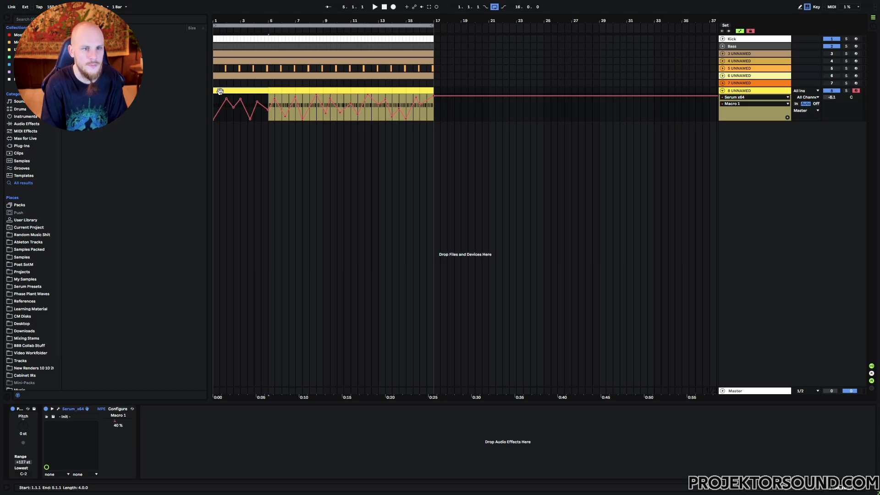
{"action": "left_click", "coordinate": [263, 156]}
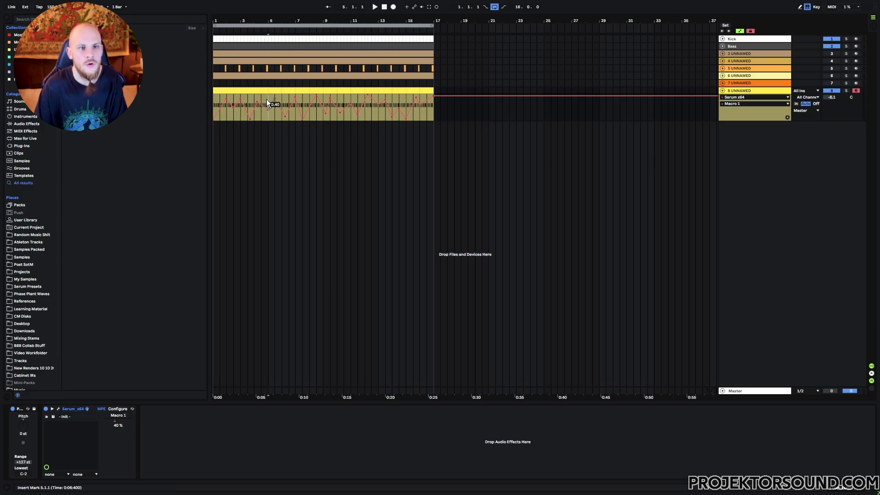
Duplicate the four-bar clip three times so that the copies fill track 8 up to bar 17.
{"action": "left_click", "coordinate": [250, 90]}
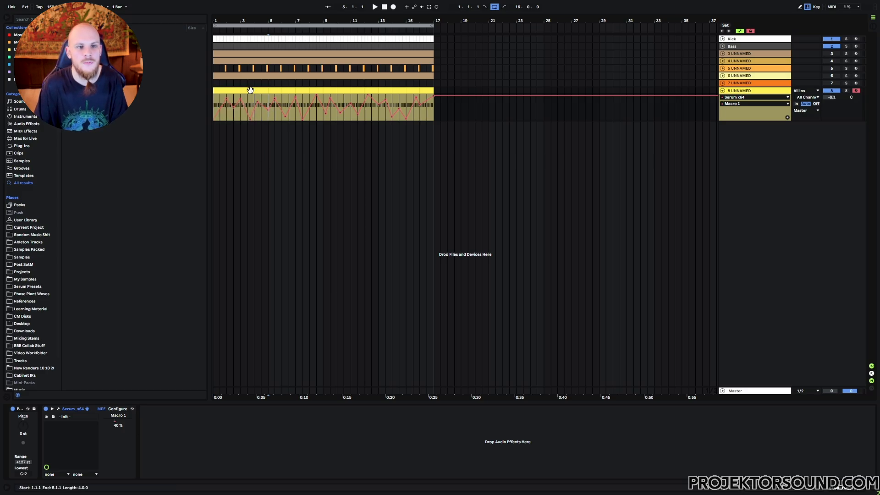
{"action": "key", "text": "ctrl+d"}
{"action": "key", "text": "ctrl+d"}
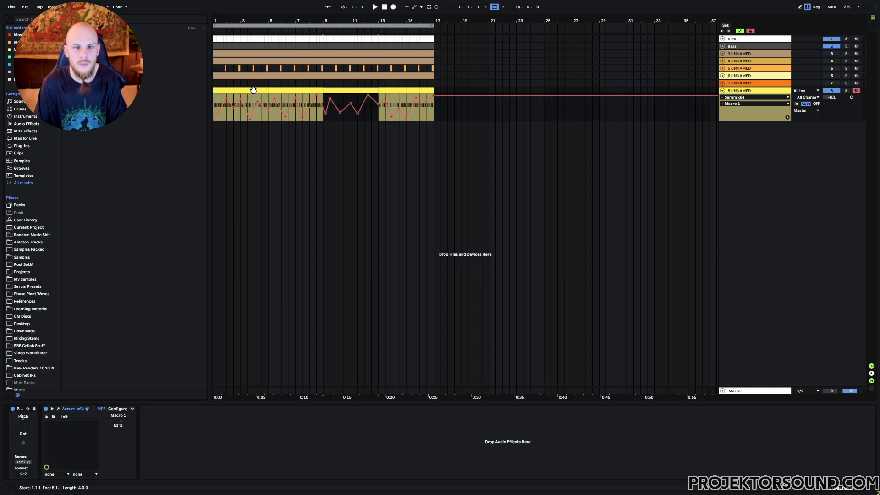
{"action": "key", "text": "ctrl+d"}
{"action": "left_click_drag", "start_coordinate": [434, 86], "coordinate": [153, 98]}
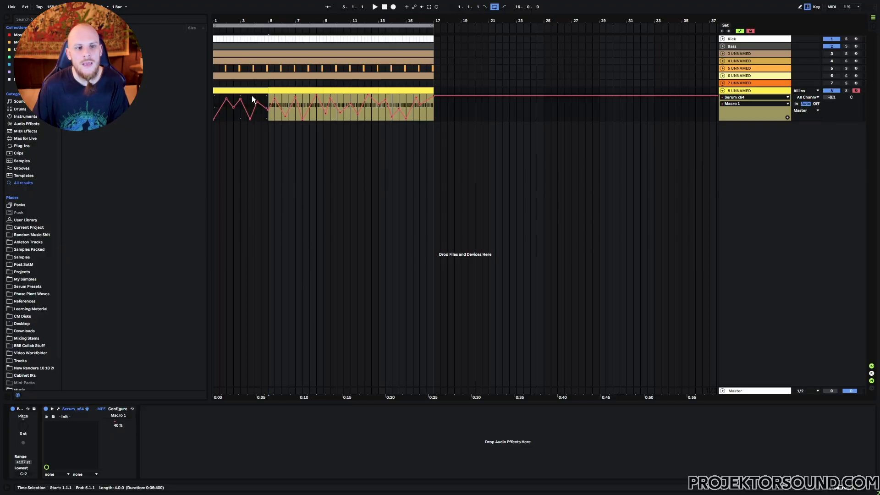
Open the first four-bar clip in an enlarged note editor and lengthen the D#0 note at 4.3 almost to 4.4.
{"action": "double_click", "coordinate": [254, 95]}
{"action": "left_click_drag", "start_coordinate": [764, 403], "coordinate": [725, 381]}
{"action": "left_click_drag", "start_coordinate": [726, 343], "coordinate": [777, 346]}
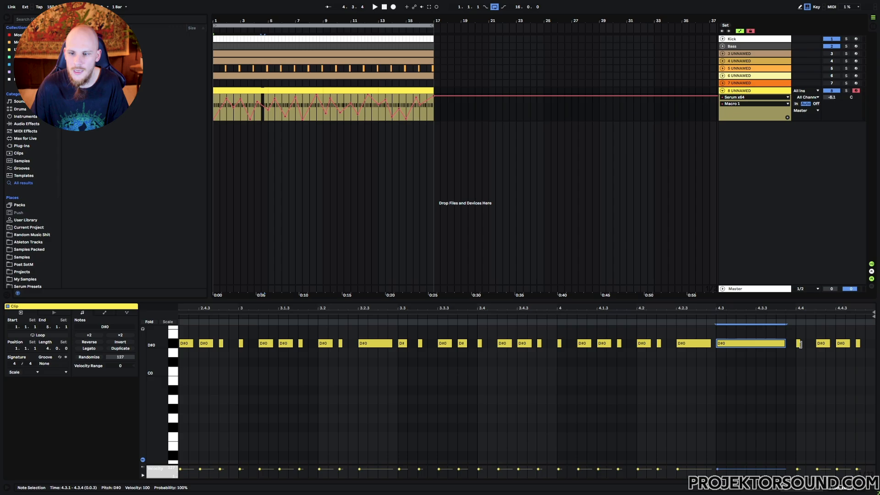
Lengthen the D#0 note at 4.4, duplicate it and shift the copy to start at 4.4.3.
{"action": "left_click_drag", "start_coordinate": [801, 344], "coordinate": [831, 345]}
{"action": "key", "text": "ctrl+d"}
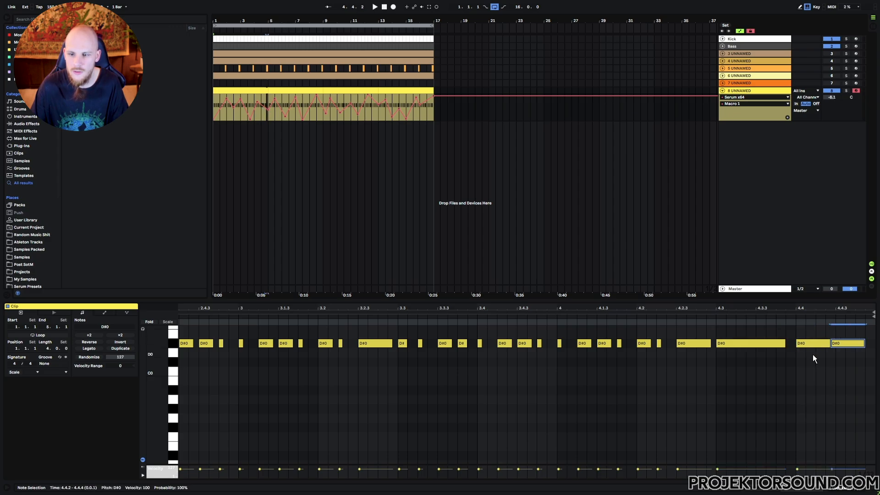
{"action": "key", "text": "Right"}
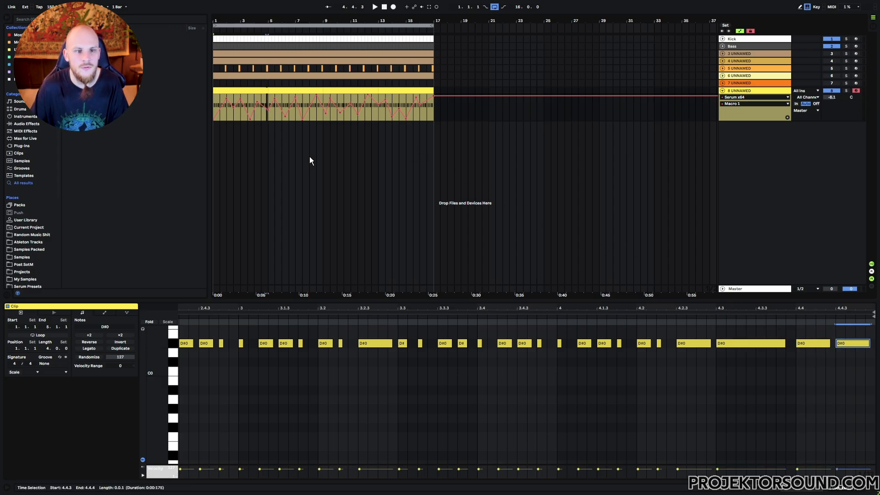
Duplicate the edited four-bar clip three times up to bar 17 and play the loop from bar 1.
{"action": "left_click", "coordinate": [260, 91]}
{"action": "key", "text": "ctrl+d"}
{"action": "key", "text": "ctrl+d"}
{"action": "key", "text": "ctrl+d"}
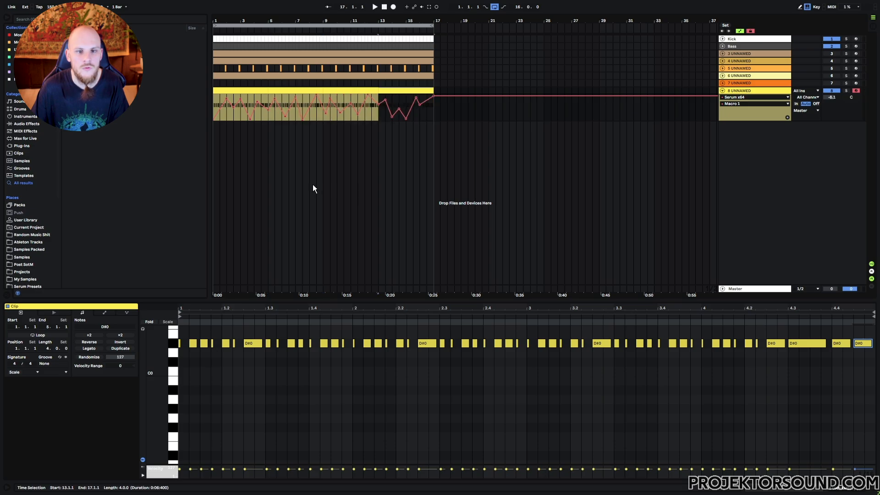
{"action": "left_click", "coordinate": [213, 95]}
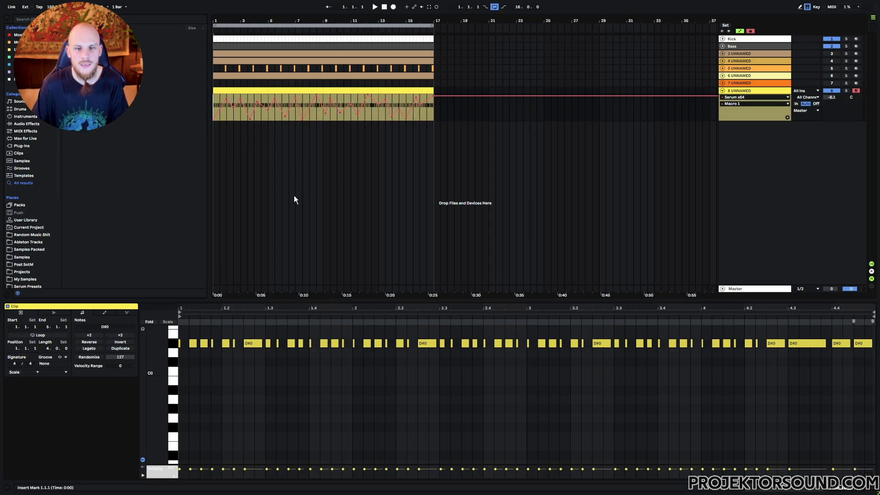
{"action": "key", "text": "space"}
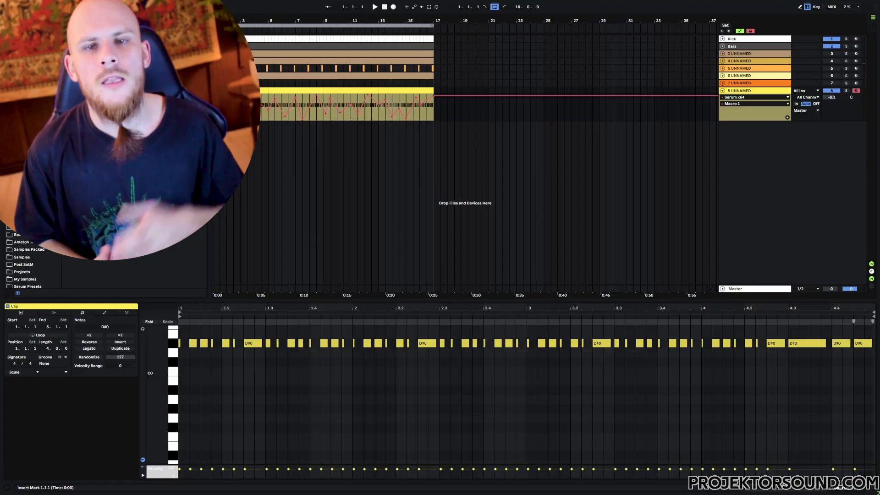
Repitch the first bar's notes: 1.1.2 and 1.4.3 to E0, 1.2.1 to B-1, 1.2.3 to C#0, 1.3.3 and 1.4.2 to F#0.
{"action": "scroll", "coordinate": [363, 420], "scroll_direction": "up", "scroll_amount": 3}
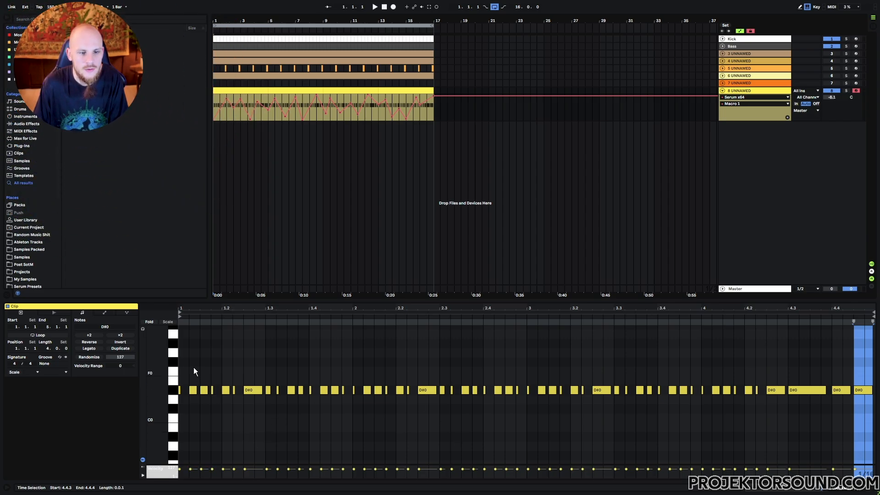
{"action": "left_click", "coordinate": [192, 390]}
{"action": "key", "text": "Up"}
{"action": "key", "text": "Up"}
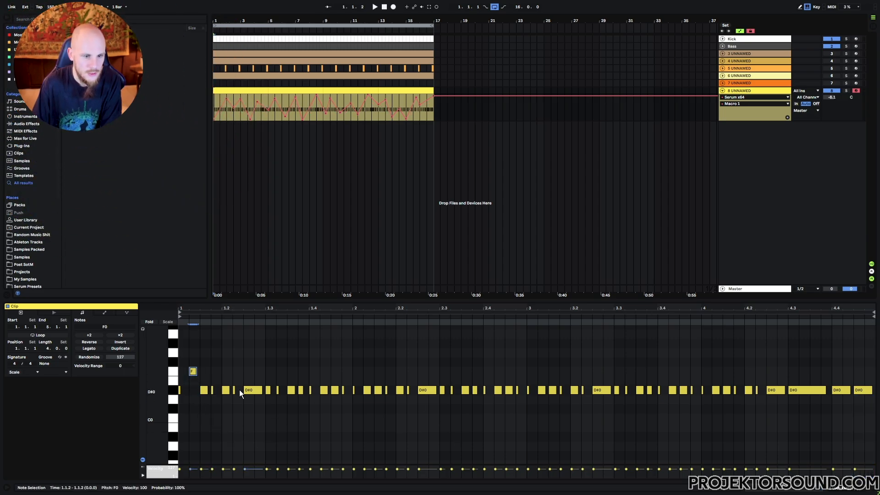
{"action": "left_click_drag", "start_coordinate": [225, 391], "coordinate": [222, 435]}
{"action": "key", "text": "Down"}
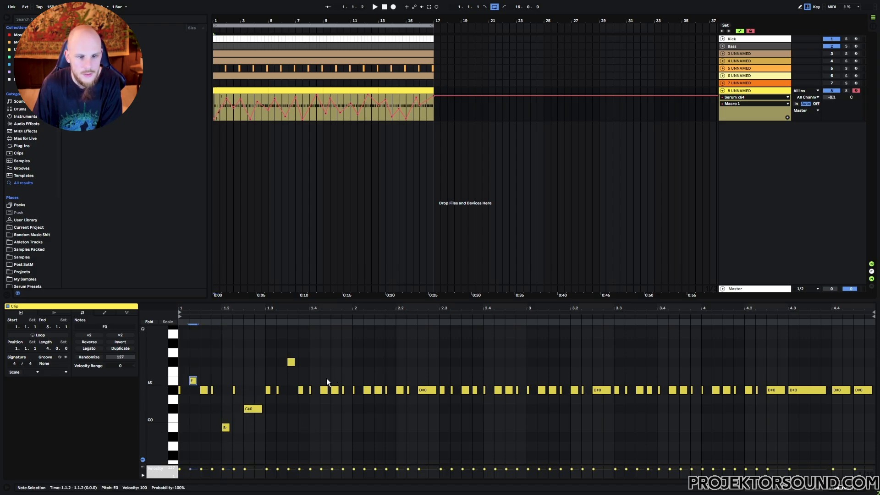
{"action": "left_click_drag", "start_coordinate": [326, 378], "coordinate": [334, 398]}
{"action": "key", "text": "Down"}
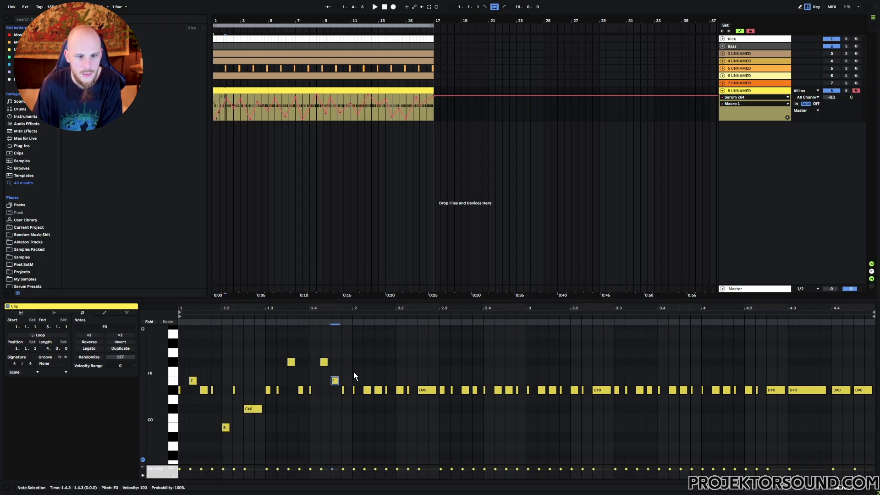
Replace the notes from bar 2 up to 4.3 with copies of the first bar's varied-pitch pattern.
{"action": "left_click_drag", "start_coordinate": [351, 368], "coordinate": [776, 431]}
{"action": "key", "text": "Delete"}
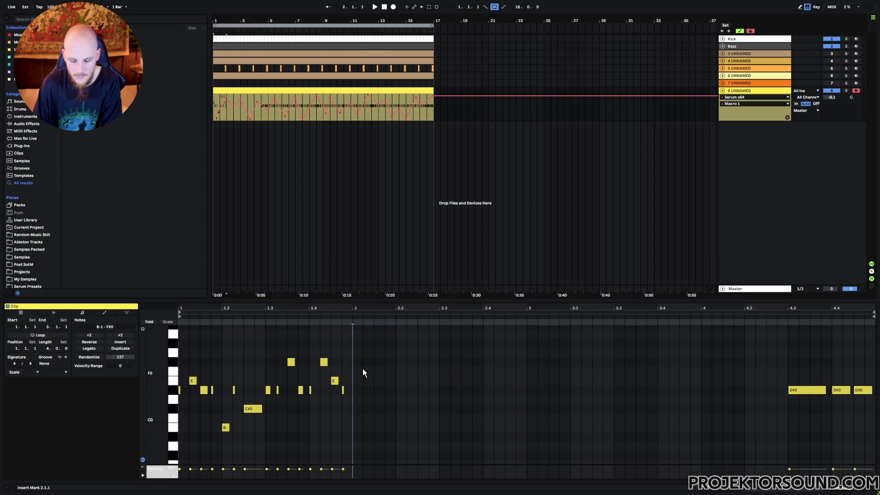
{"action": "left_click_drag", "start_coordinate": [352, 350], "coordinate": [160, 433]}
{"action": "key", "text": "ctrl+d"}
{"action": "key", "text": "ctrl+d"}
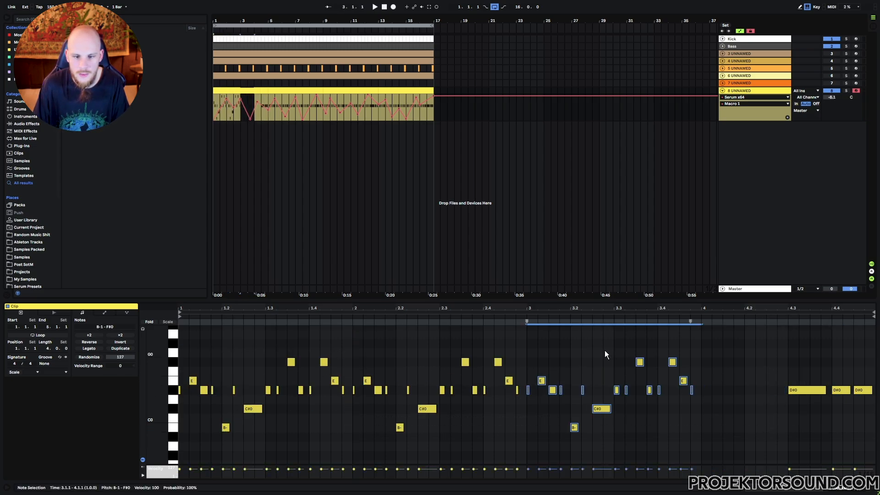
{"action": "left_click_drag", "start_coordinate": [605, 351], "coordinate": [528, 448]}
{"action": "key", "text": "ctrl+d"}
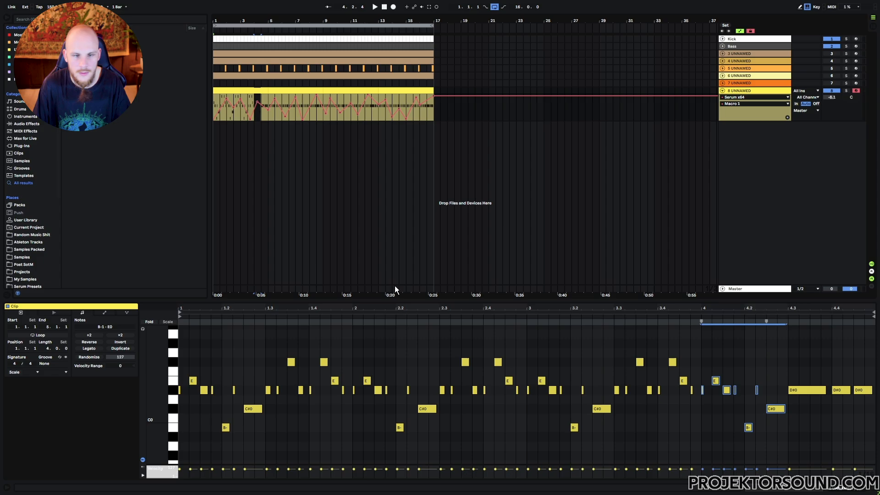
Play back the varied-pitch clip in bars 1 to 4 and open the clip at bar 5.
{"action": "left_click", "coordinate": [227, 91]}
{"action": "key", "text": "space"}
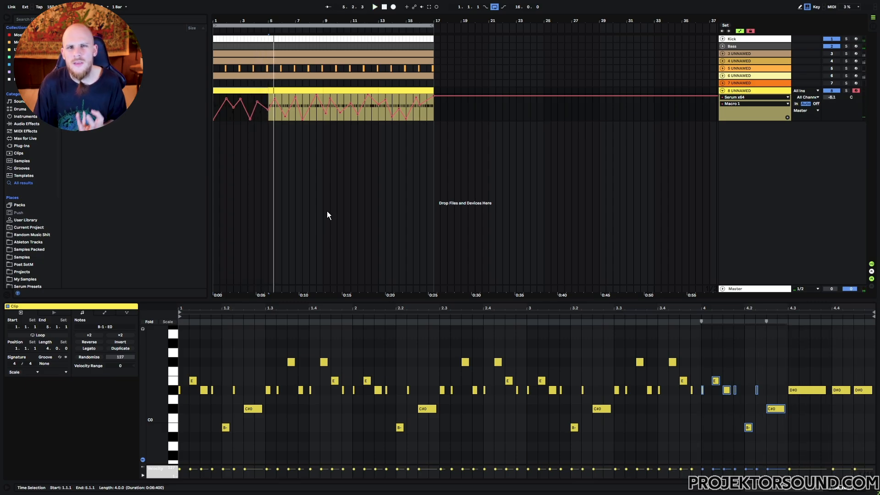
{"action": "left_click", "coordinate": [300, 92]}
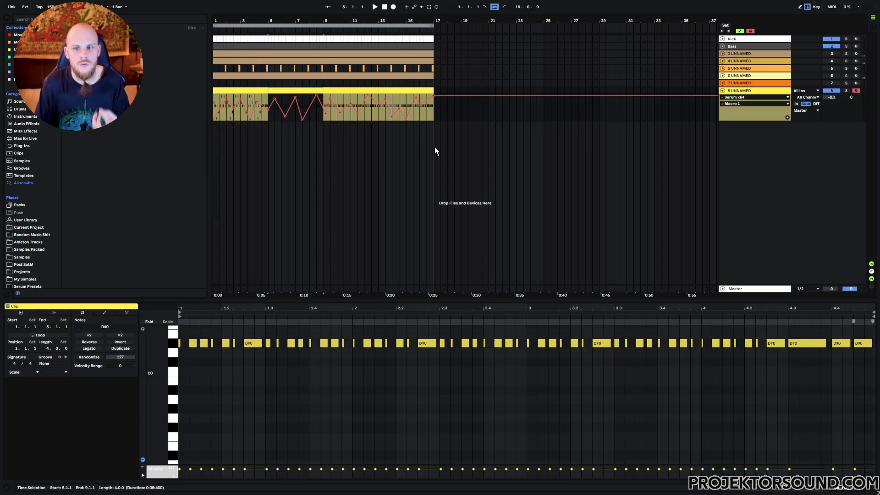
View track 8's Serum plug-in, and select all D#0 notes in the first four-bar clip.
{"action": "left_click", "coordinate": [752, 90]}
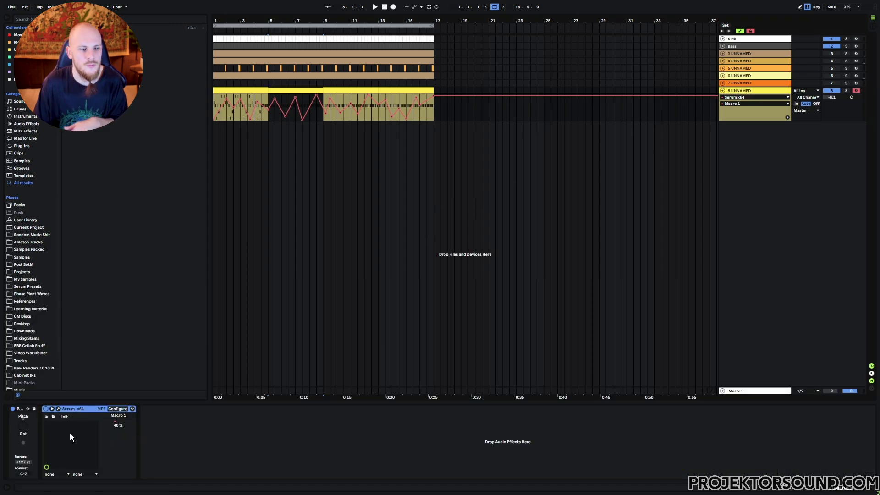
{"action": "left_click", "coordinate": [58, 409]}
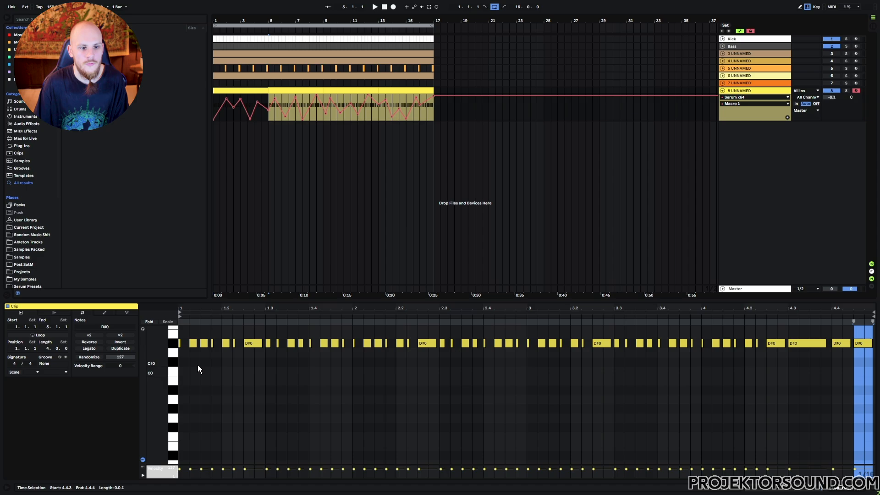
{"action": "left_click", "coordinate": [200, 367]}
{"action": "left_click", "coordinate": [174, 346]}
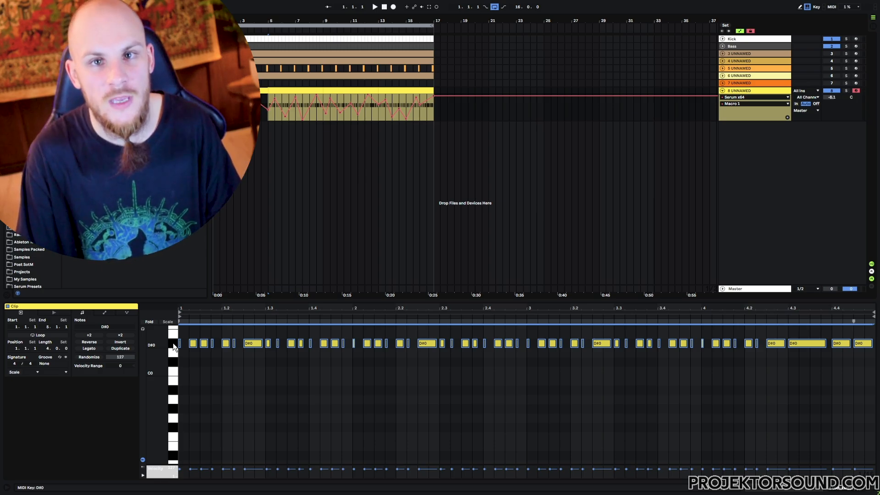
Review track 8's Serum settings, and transpose all D#0 notes in the first four-bar clip up three octaves to D#3.
{"action": "double_click", "coordinate": [743, 90]}
{"action": "left_click", "coordinate": [58, 408]}
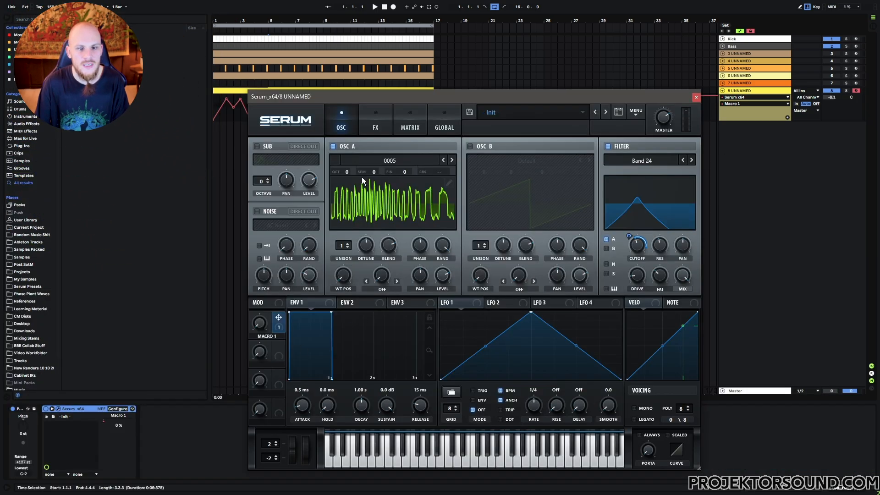
{"action": "left_click", "coordinate": [697, 98]}
{"action": "key", "text": "ctrl+a"}
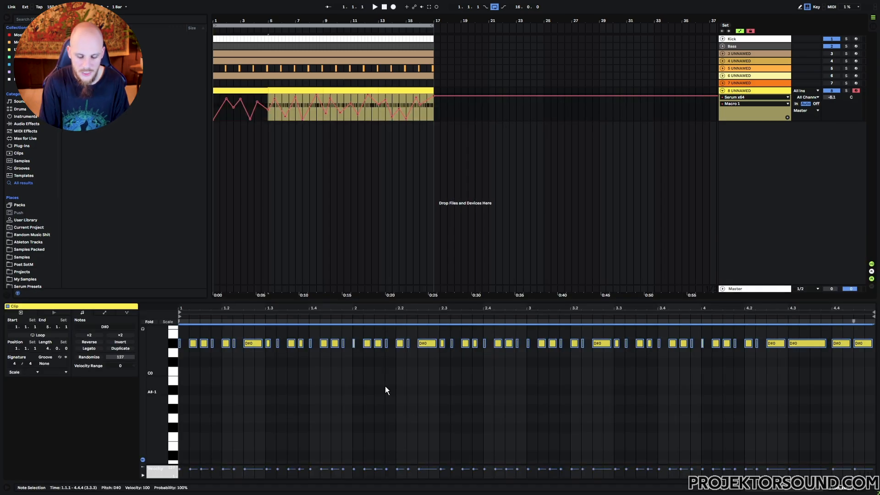
{"action": "key", "text": "shift+Up"}
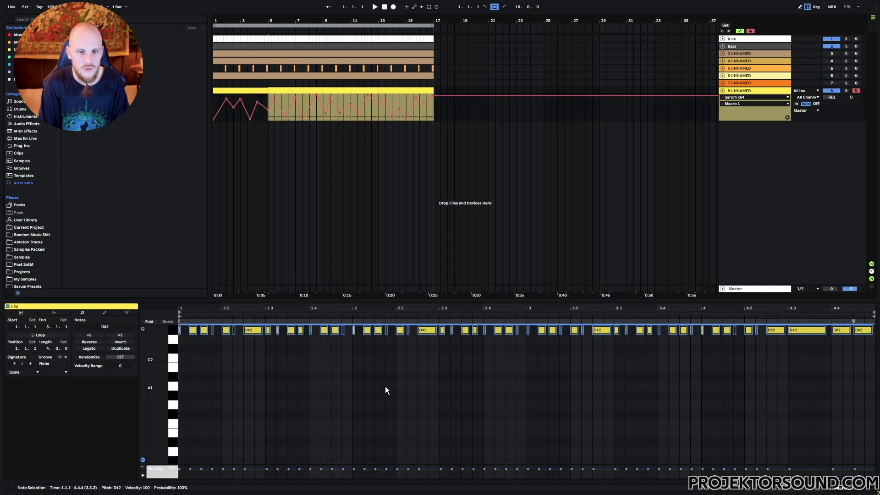
{"action": "key", "text": "shift+Up"}
{"action": "left_click", "coordinate": [353, 431]}
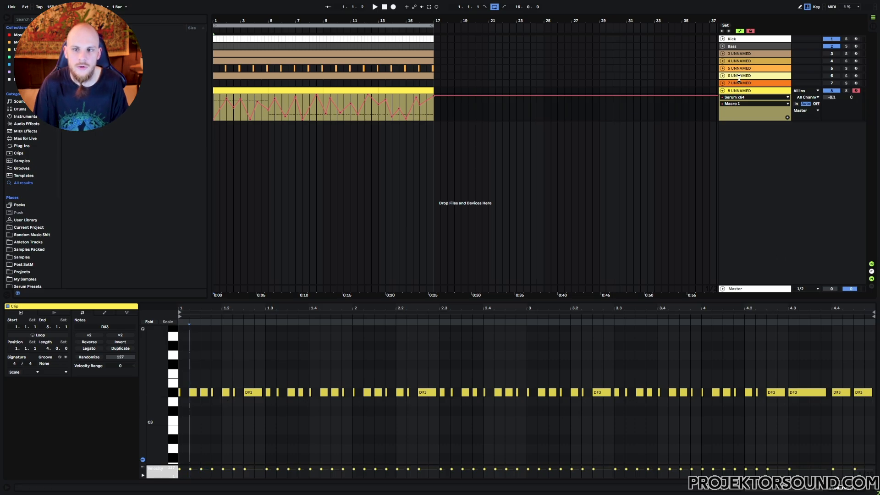
Lower Oscillator A's octave in track 8's Serum to offset the raised notes.
{"action": "key", "text": "shift+Tab"}
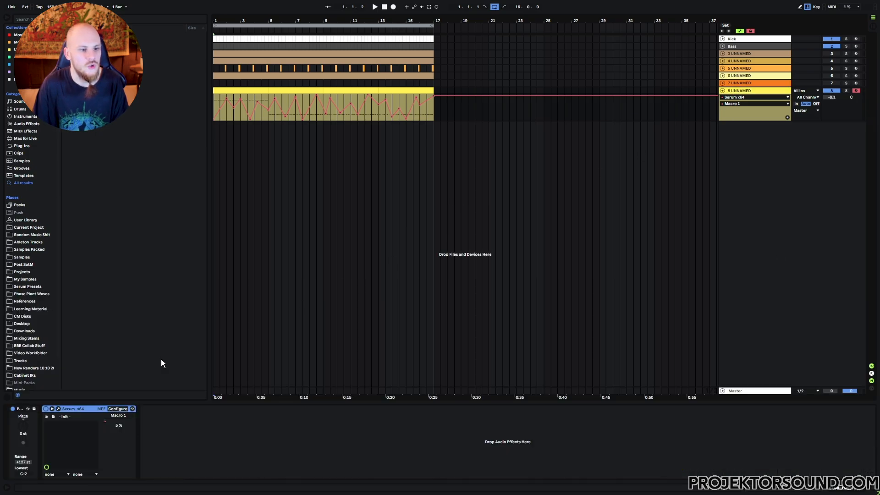
{"action": "left_click", "coordinate": [58, 408]}
{"action": "left_click_drag", "start_coordinate": [348, 171], "coordinate": [348, 225]}
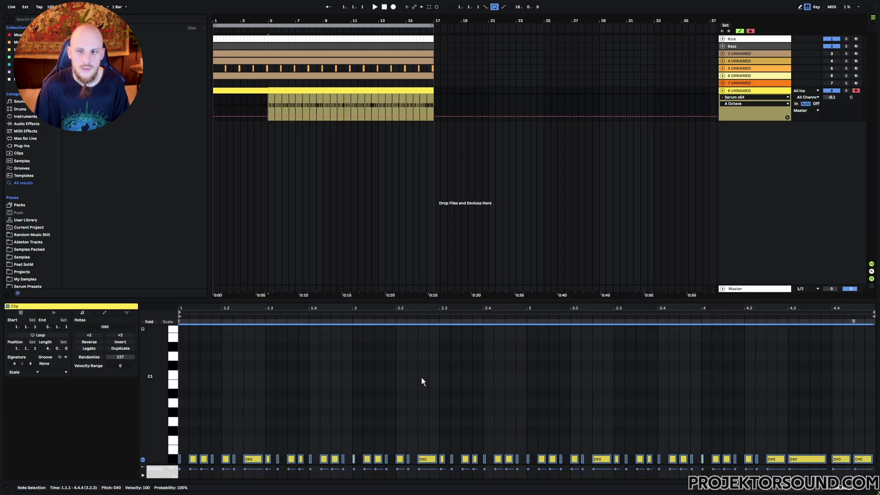
Raise Oscillator A's octave in track 8's Serum again and close the plug-in.
{"action": "left_click", "coordinate": [740, 91]}
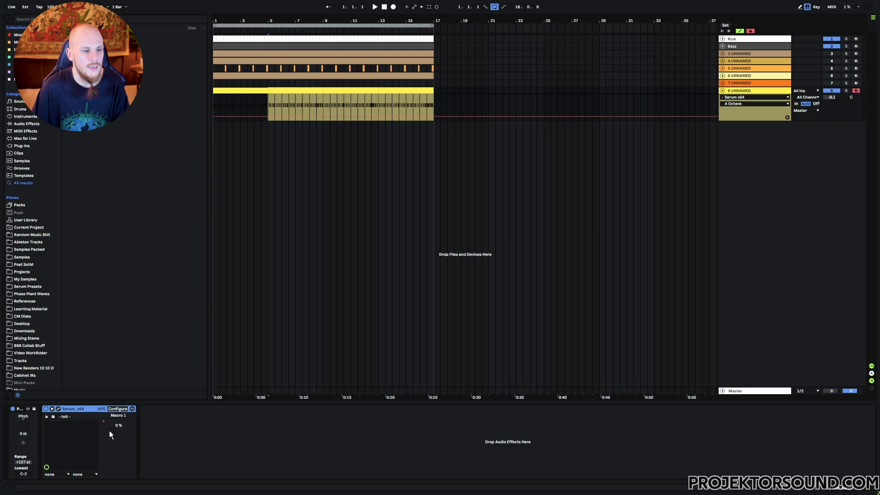
{"action": "left_click", "coordinate": [58, 409]}
{"action": "left_click_drag", "start_coordinate": [347, 172], "coordinate": [359, 139]}
{"action": "left_click", "coordinate": [698, 99]}
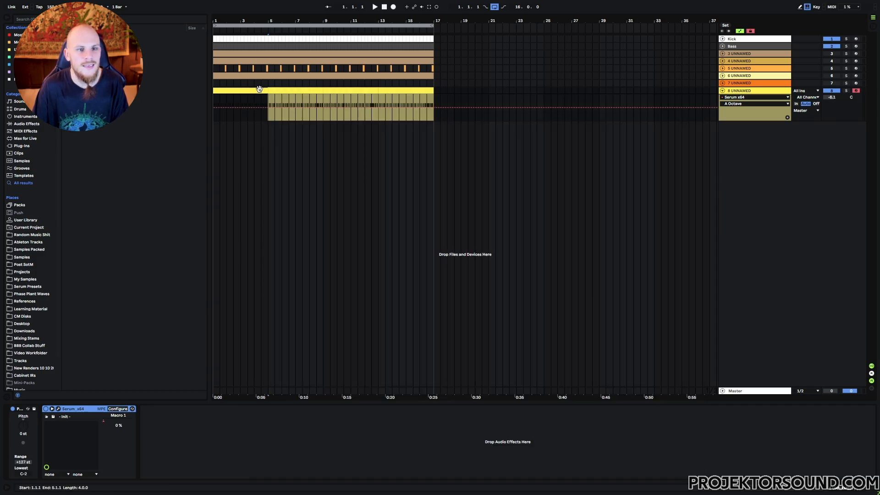
Open track 8's first four-bar clip, set the insert marker at 2.1.3, and deactivate the track.
{"action": "double_click", "coordinate": [260, 90]}
{"action": "left_click", "coordinate": [372, 404]}
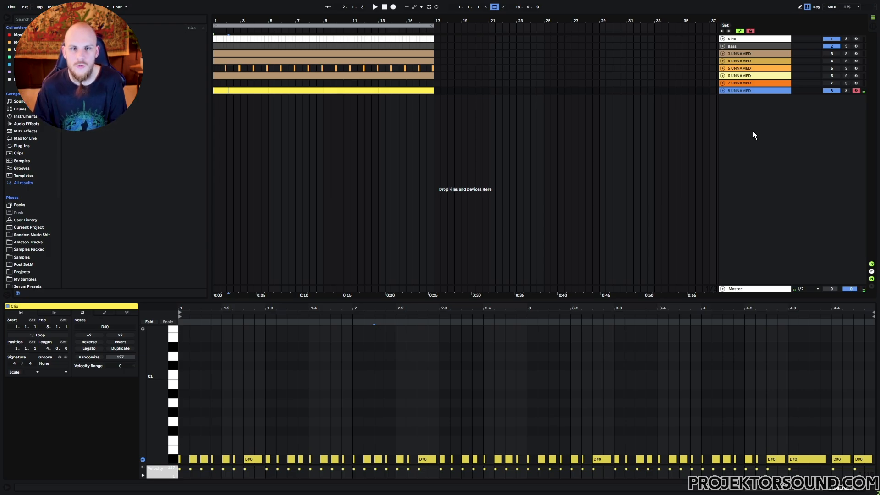
{"action": "key", "text": "z"}
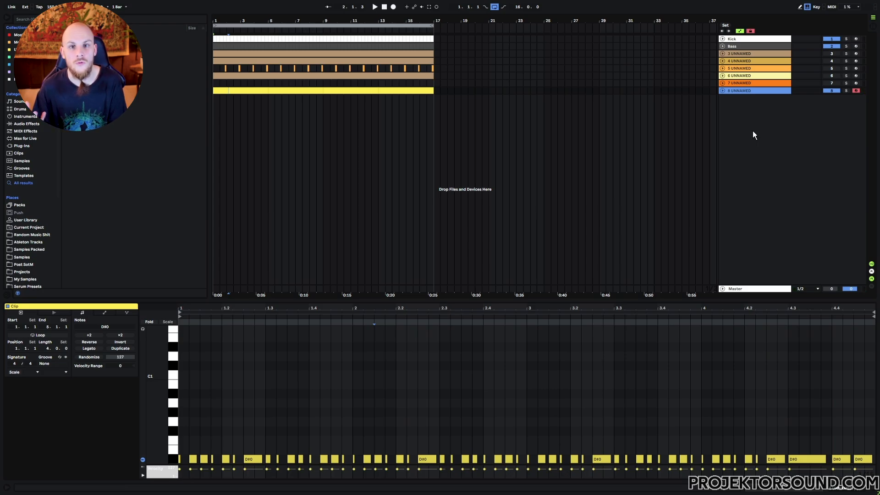
{"action": "key", "text": "shift+Tab"}
{"action": "left_click", "coordinate": [795, 106]}
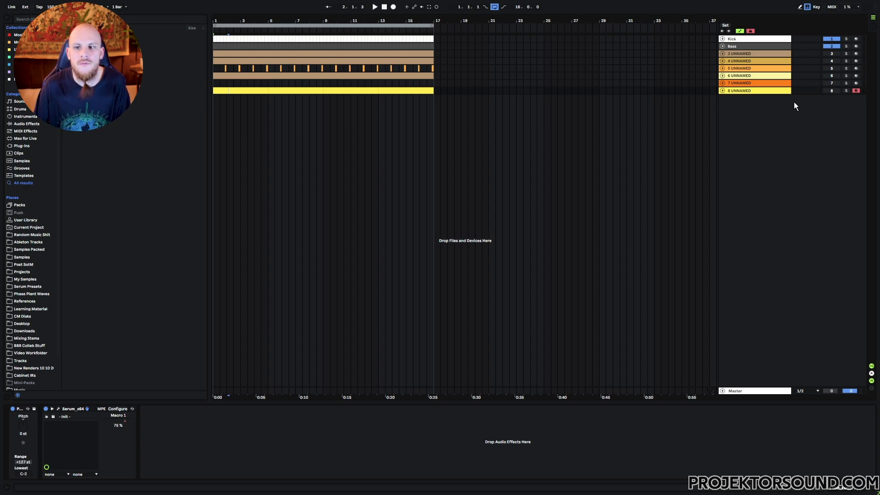
Insert a MIDI track below track 8 and load Serum on it.
{"action": "left_click", "coordinate": [742, 91]}
{"action": "right_click", "coordinate": [753, 131]}
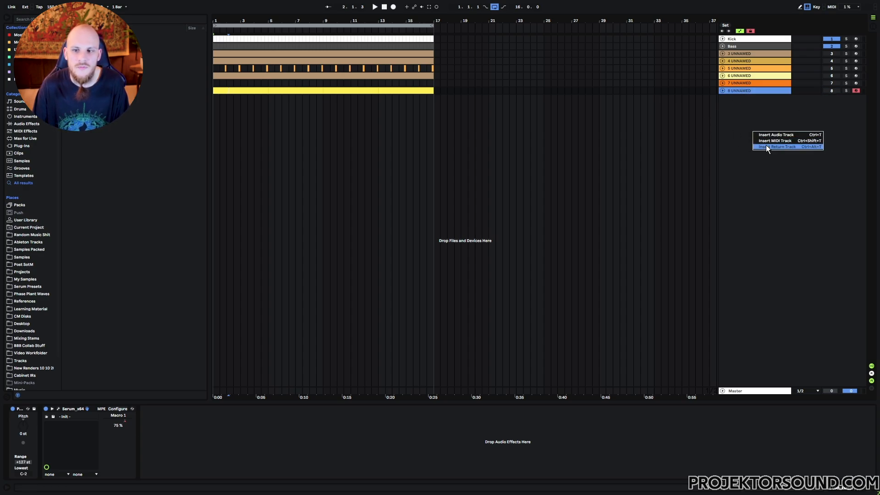
{"action": "left_click", "coordinate": [768, 142]}
{"action": "left_click", "coordinate": [336, 117]}
{"action": "right_click", "coordinate": [353, 114]}
{"action": "right_click", "coordinate": [353, 115]}
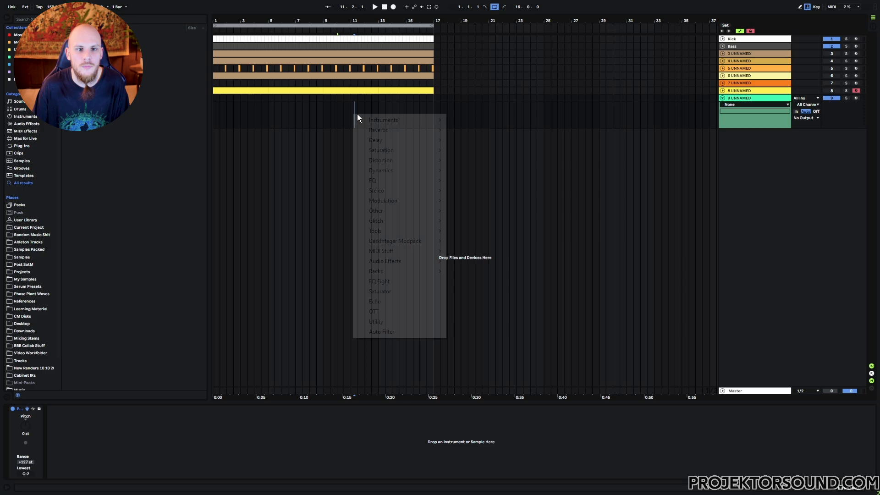
{"action": "mouse_move", "coordinate": [402, 120]}
{"action": "left_click", "coordinate": [471, 120]}
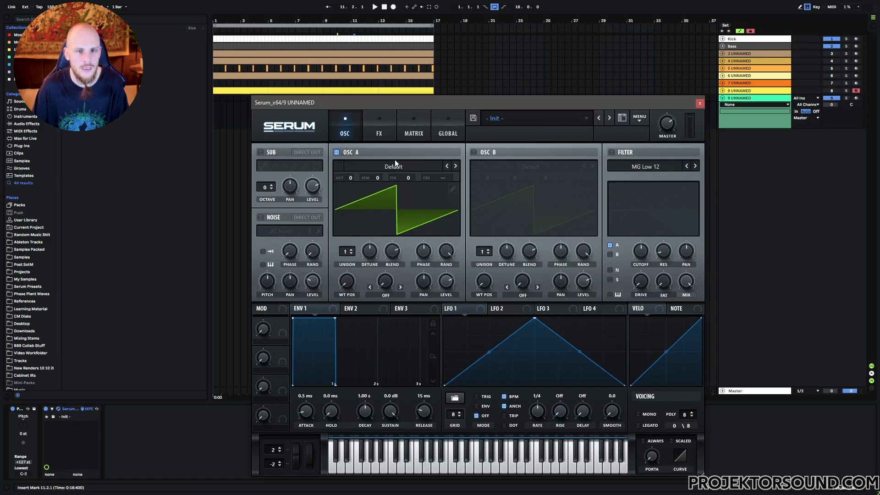
Load wavetable 0063 from Projektor Tones Pack Vol.2, Part 01, into Oscillator A.
{"action": "left_click", "coordinate": [394, 166]}
{"action": "mouse_move", "coordinate": [414, 269]}
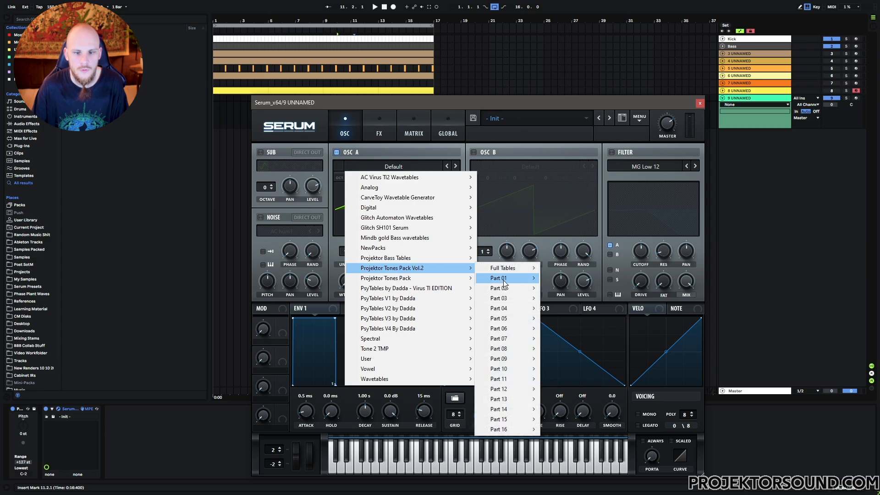
{"action": "mouse_move", "coordinate": [503, 280]}
{"action": "left_click", "coordinate": [583, 238]}
{"action": "left_click", "coordinate": [456, 166]}
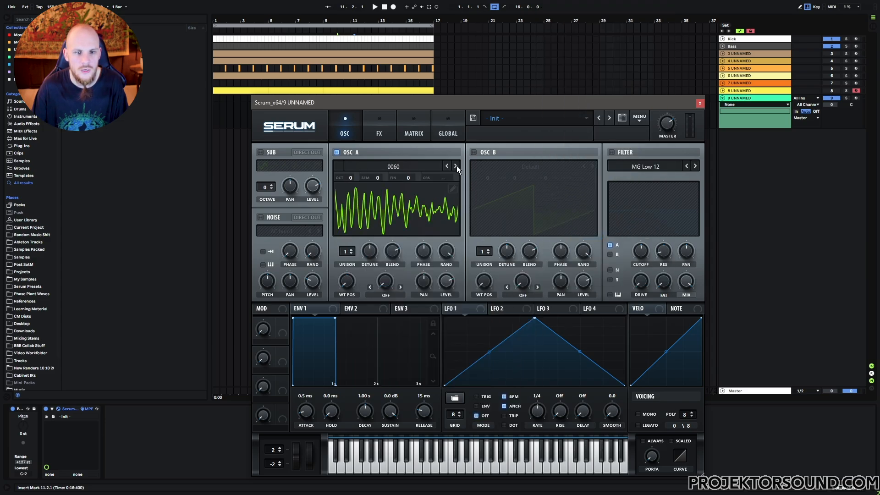
{"action": "left_click", "coordinate": [456, 166]}
{"action": "left_click", "coordinate": [456, 166]}
{"action": "left_click", "coordinate": [456, 166]}
{"action": "left_click", "coordinate": [442, 166]}
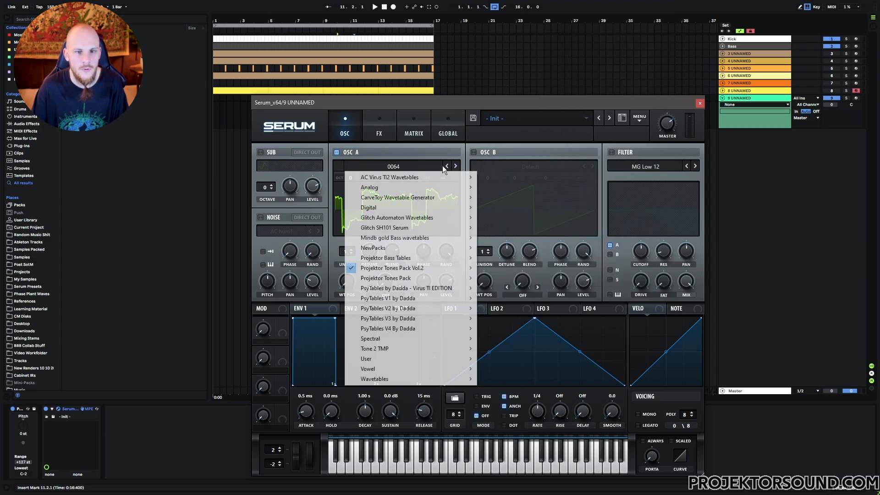
{"action": "left_click", "coordinate": [447, 166]}
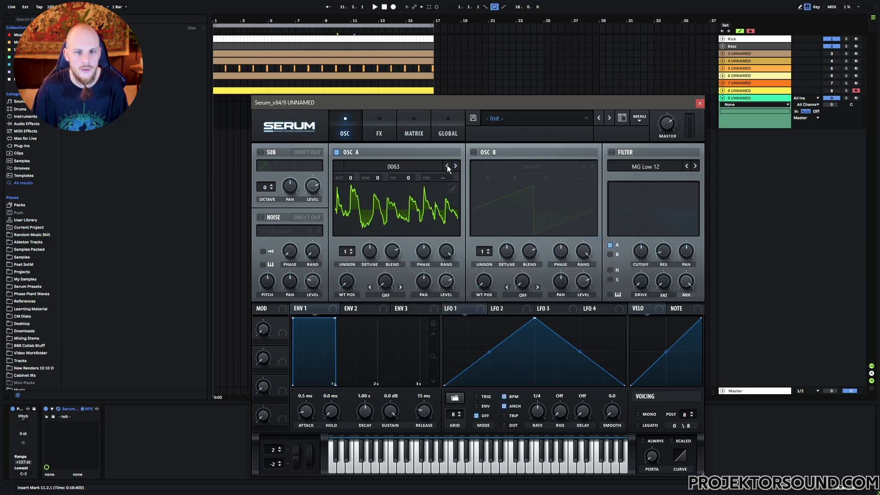
Solo and arm track 9, and enable Serum's MG Low 12 filter with a lowered cutoff.
{"action": "left_click", "coordinate": [856, 99]}
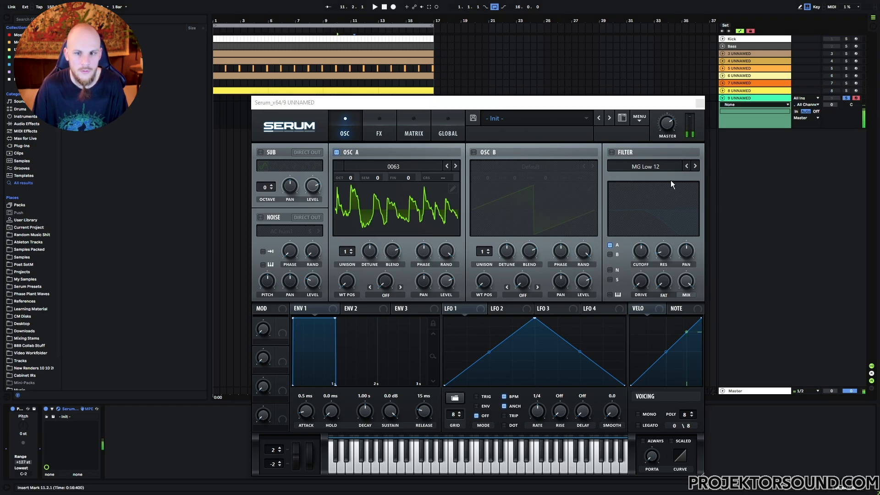
{"action": "left_click", "coordinate": [612, 152]}
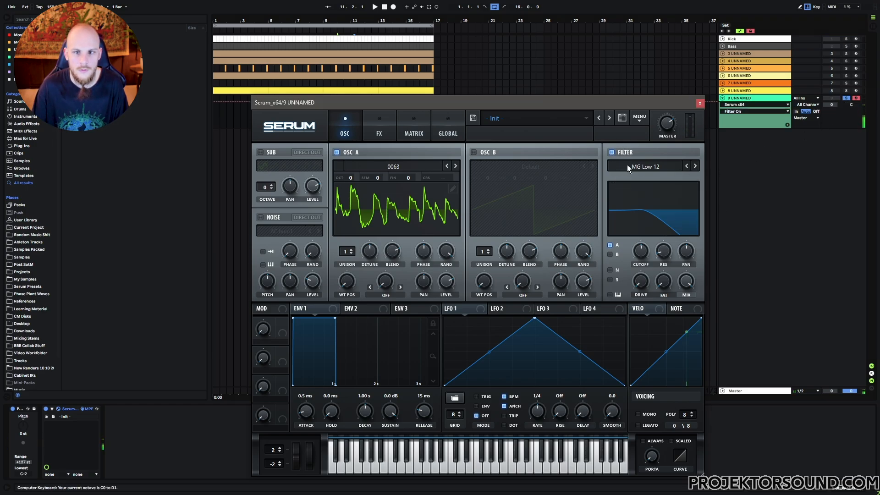
{"action": "left_click_drag", "start_coordinate": [642, 250], "coordinate": [641, 264]}
Modulate the filter cutoff with Env 2 at 299 ms decay and zero sustain, and give Oscillator A 2 unison voices with lowered detune.
{"action": "left_click", "coordinate": [362, 311]}
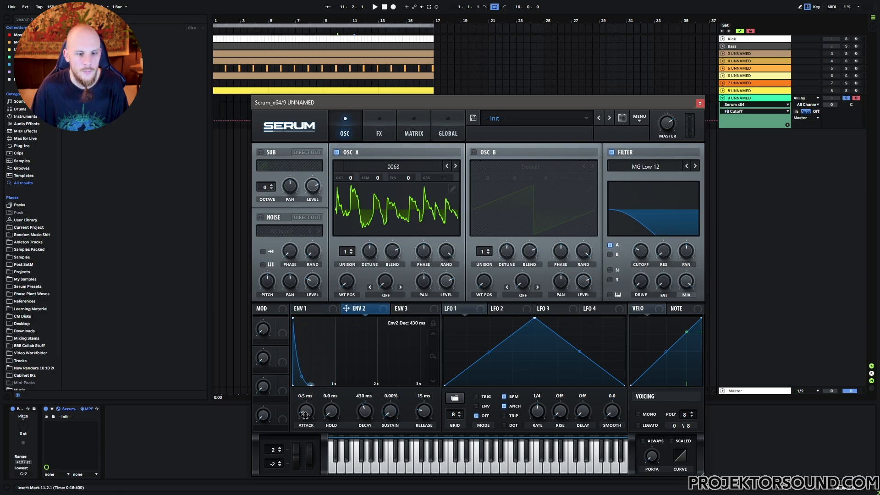
{"action": "left_click_drag", "start_coordinate": [360, 309], "coordinate": [631, 249]}
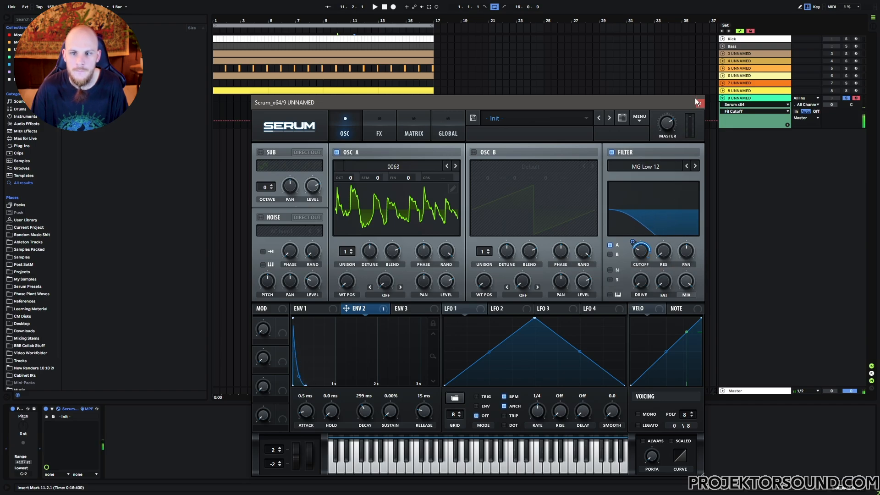
{"action": "left_click", "coordinate": [351, 250]}
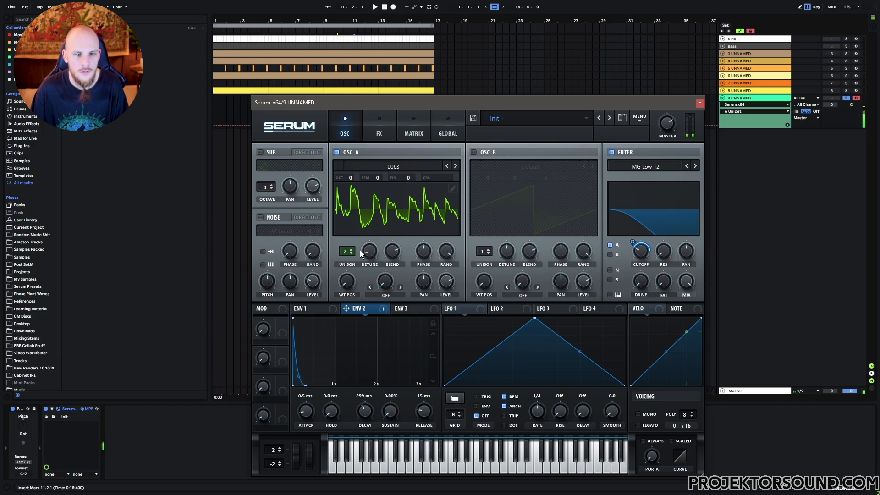
{"action": "left_click_drag", "start_coordinate": [391, 254], "coordinate": [372, 248]}
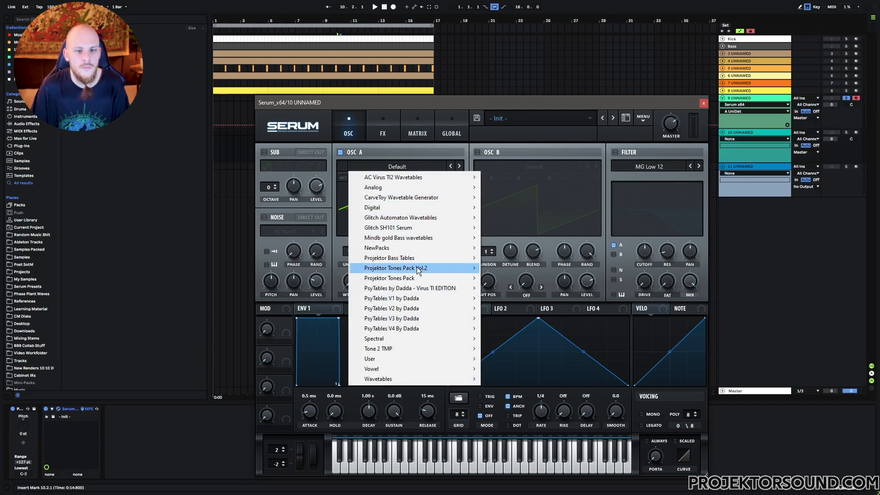
Load wavetable 1266 from Projektor Tones Pack Vol.2, Part 10, into Oscillator A of track 10's Serum and close the plug-in.
{"action": "mouse_move", "coordinate": [427, 268]}
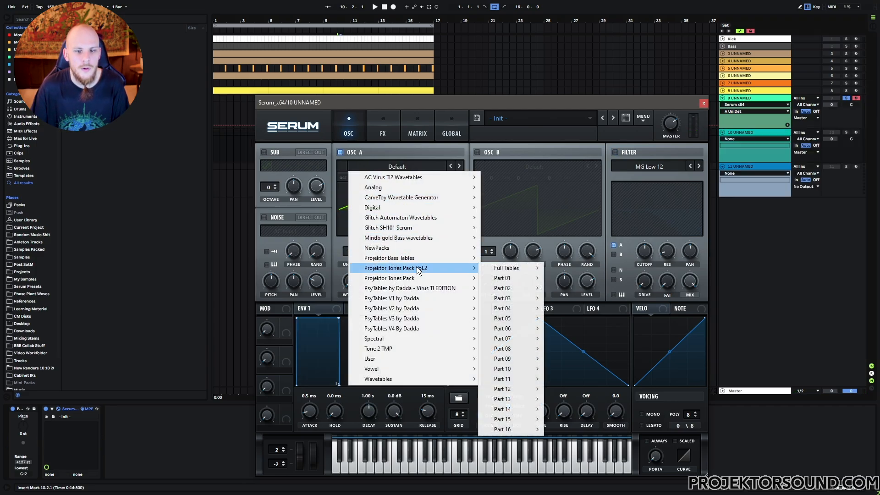
{"action": "mouse_move", "coordinate": [505, 370]}
{"action": "left_click", "coordinate": [645, 246]}
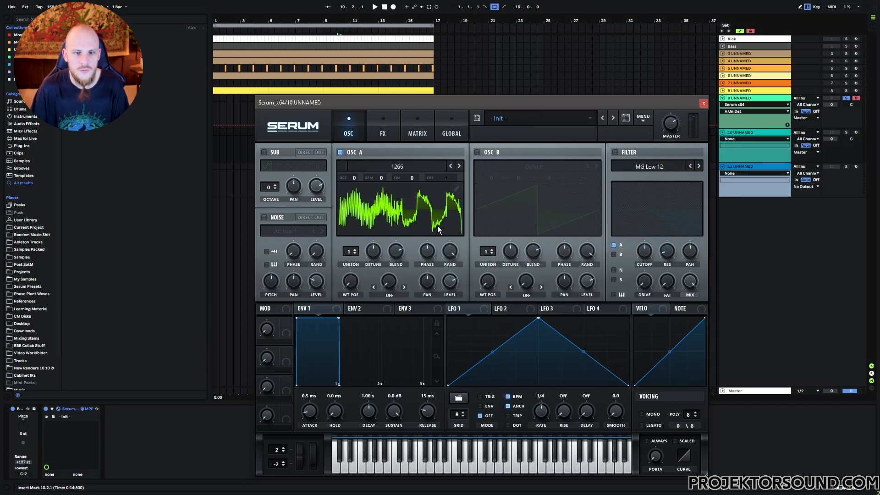
{"action": "left_click", "coordinate": [703, 102]}
Load Serum on track 11.
{"action": "left_click", "coordinate": [744, 169]}
{"action": "right_click", "coordinate": [320, 181]}
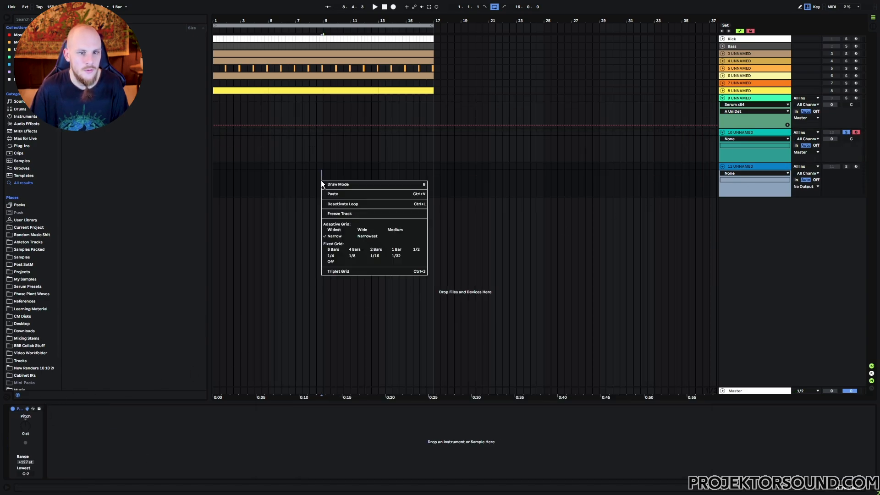
{"action": "mouse_move", "coordinate": [392, 189]}
{"action": "left_click", "coordinate": [466, 189]}
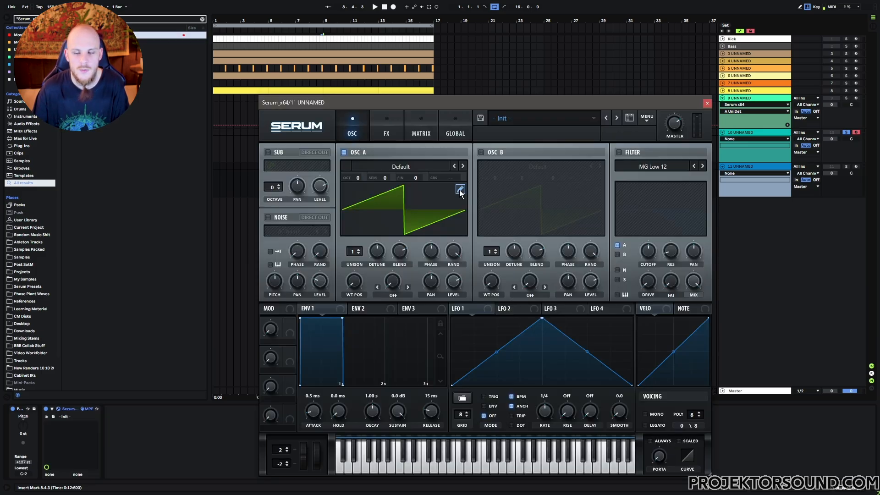
Load wavetable 1527 from Projektor Tones Pack Vol.2, Part 12, into Oscillator A of track 11's Serum.
{"action": "left_click", "coordinate": [412, 166]}
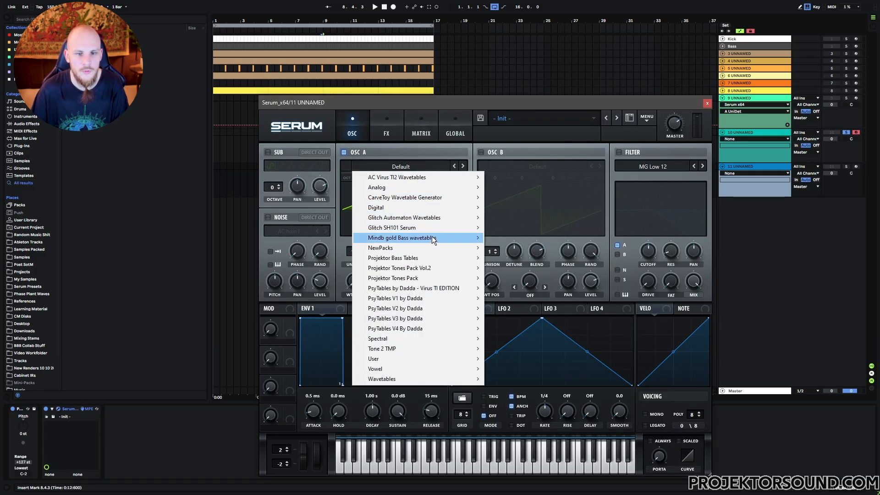
{"action": "mouse_move", "coordinate": [438, 267]}
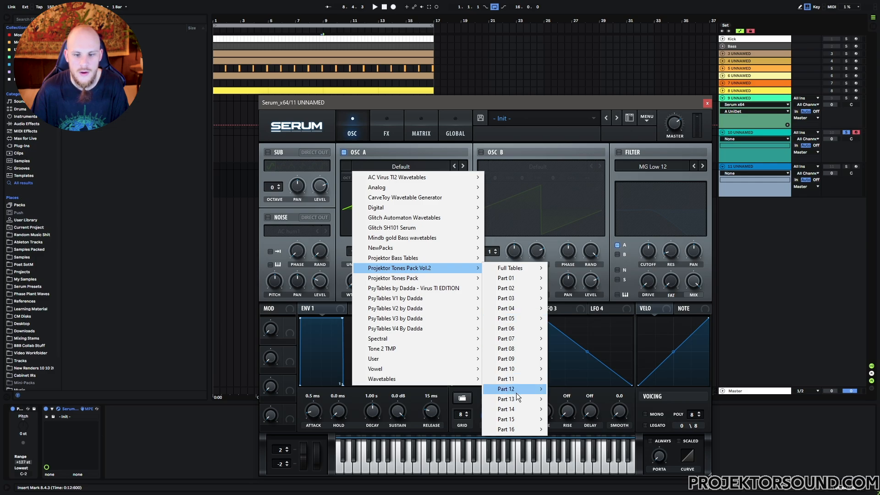
{"action": "mouse_move", "coordinate": [507, 389]}
{"action": "left_click", "coordinate": [658, 305]}
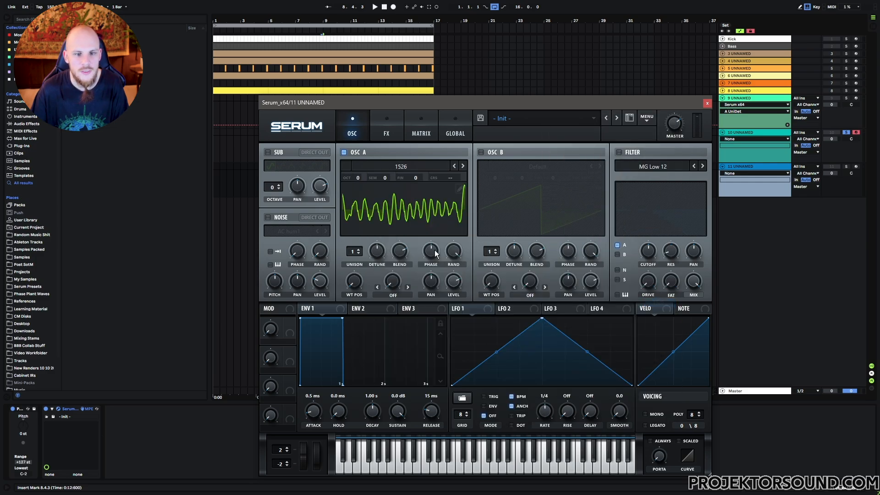
{"action": "left_click", "coordinate": [462, 166]}
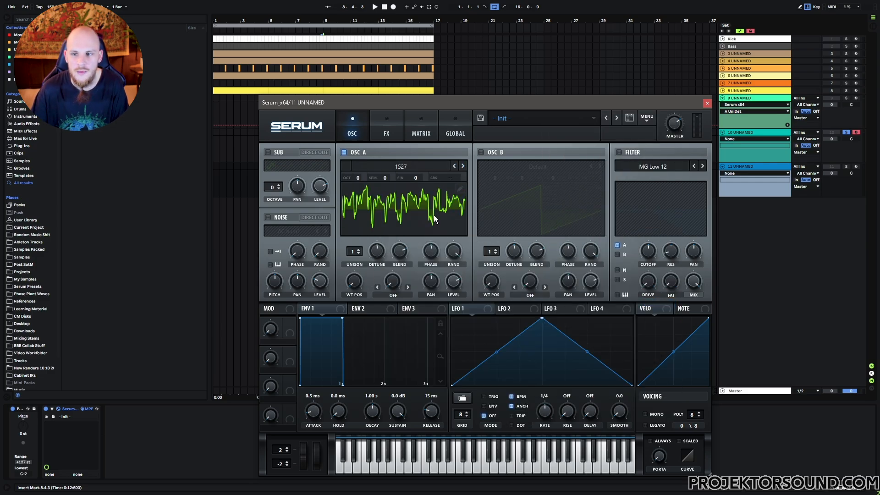
Solo and arm track 11, audition its sound with a note, and close Serum.
{"action": "left_click", "coordinate": [848, 167]}
{"action": "left_click", "coordinate": [856, 166]}
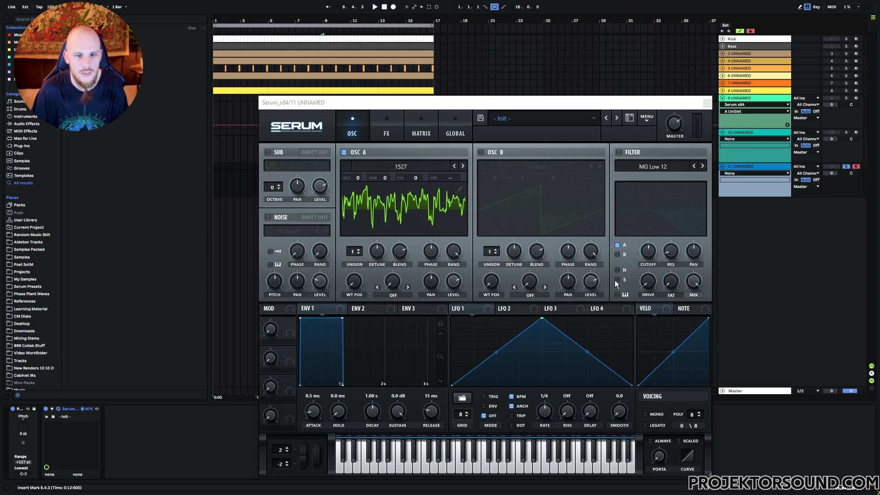
{"action": "key", "text": "a"}
{"action": "left_click", "coordinate": [708, 104]}
Insert a new MIDI track below track 11 and load Serum on it.
{"action": "left_click", "coordinate": [743, 167]}
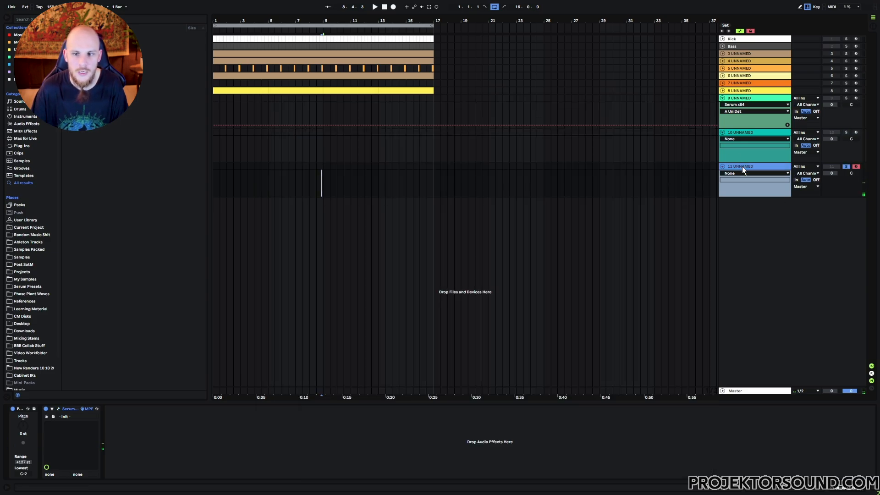
{"action": "key", "text": "ctrl+shift+t"}
{"action": "left_click", "coordinate": [320, 220]}
{"action": "right_click", "coordinate": [321, 217]}
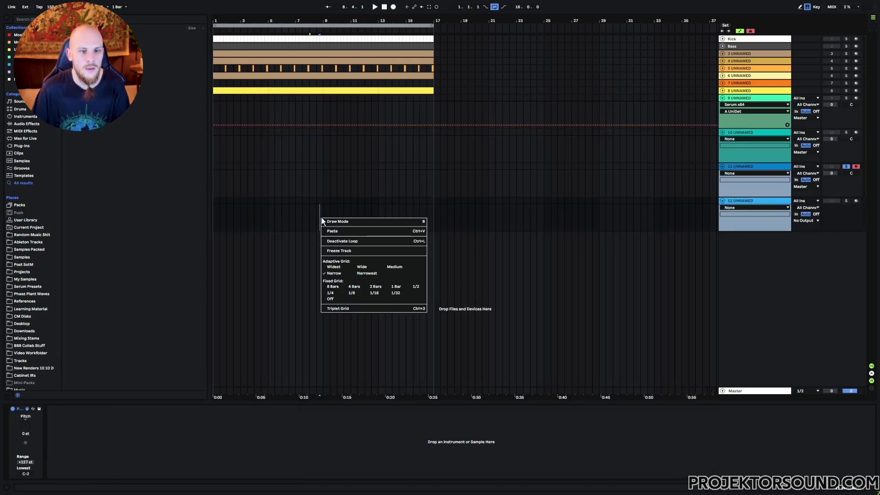
{"action": "mouse_move", "coordinate": [387, 223]}
{"action": "left_click", "coordinate": [458, 223]}
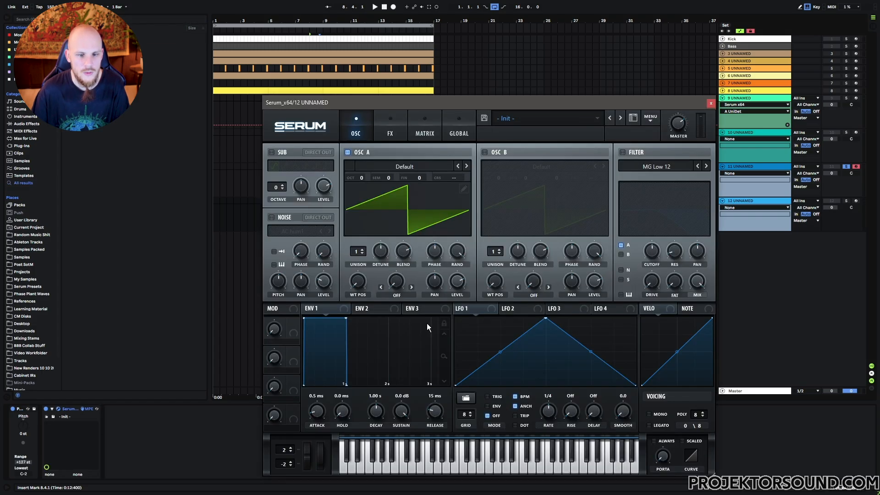
Assign Macro 1 to Oscillator A's coarse pitch and switch on the filter with type Band 24 in track 12's Serum.
{"action": "left_click", "coordinate": [369, 310]}
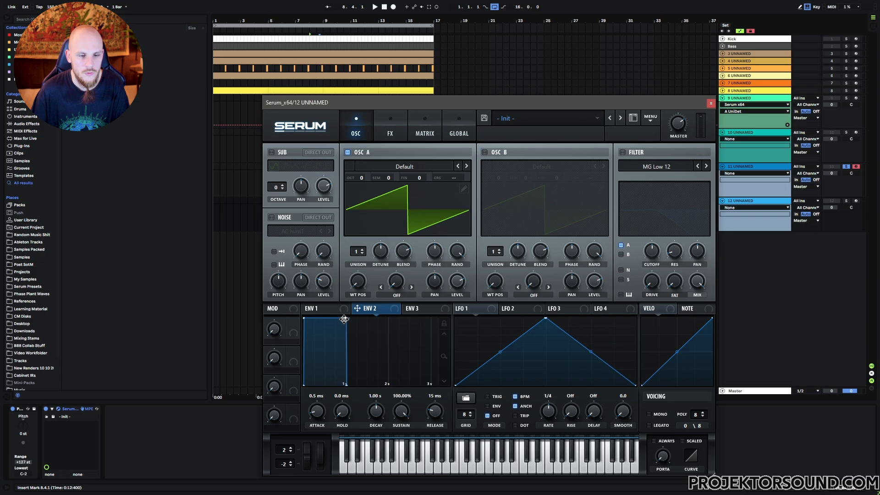
{"action": "left_click_drag", "start_coordinate": [297, 326], "coordinate": [287, 338]}
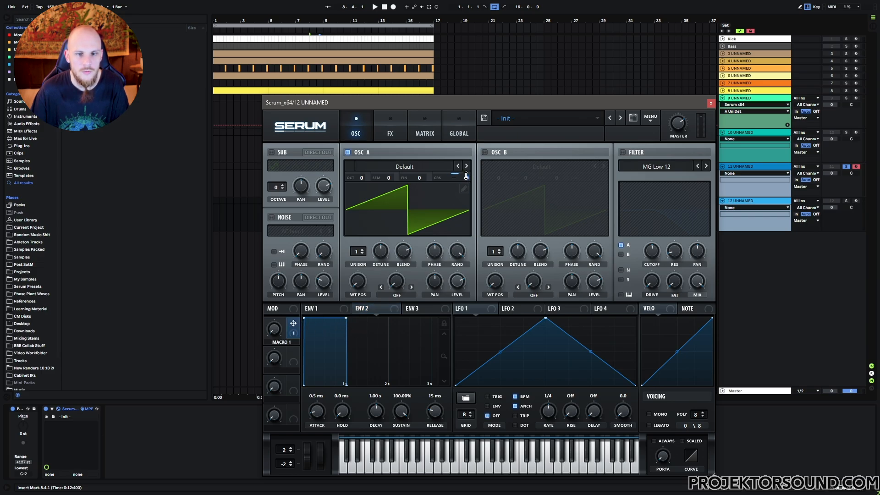
{"action": "left_click", "coordinate": [623, 152]}
{"action": "left_click", "coordinate": [644, 166]}
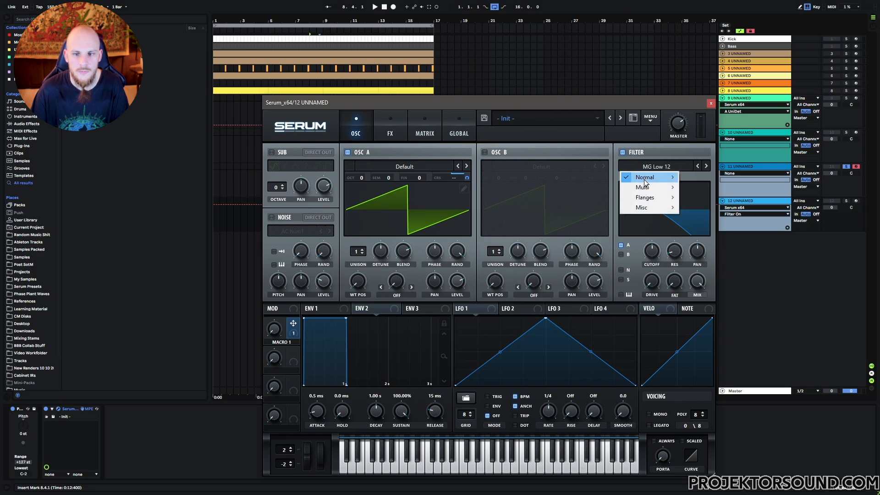
{"action": "mouse_move", "coordinate": [644, 178]}
{"action": "left_click", "coordinate": [692, 312]}
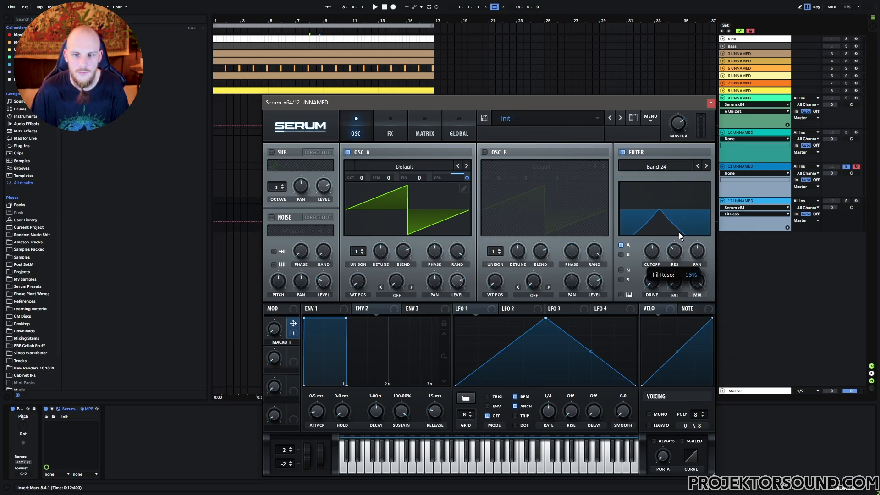
Raise the filter cutoff in track 12's Serum, assign Macro 1 to it, try the macro and close the plug-in.
{"action": "left_click_drag", "start_coordinate": [652, 257], "coordinate": [659, 232]}
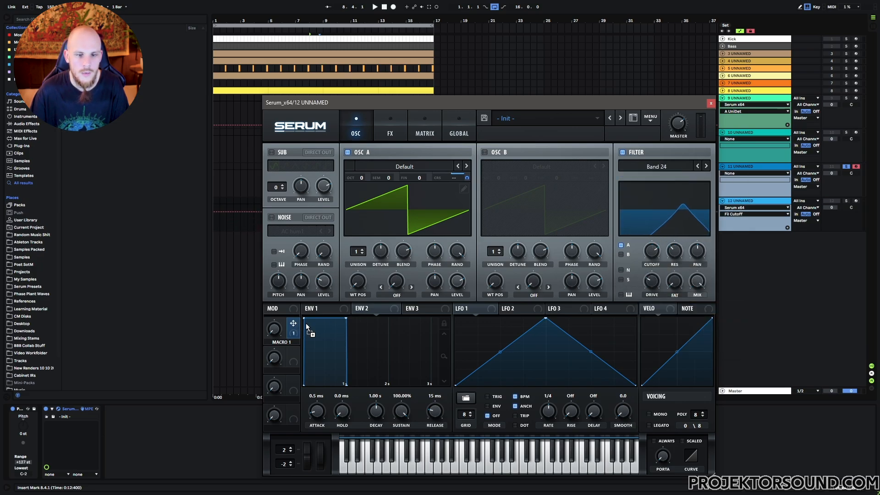
{"action": "left_click_drag", "start_coordinate": [306, 323], "coordinate": [655, 259]}
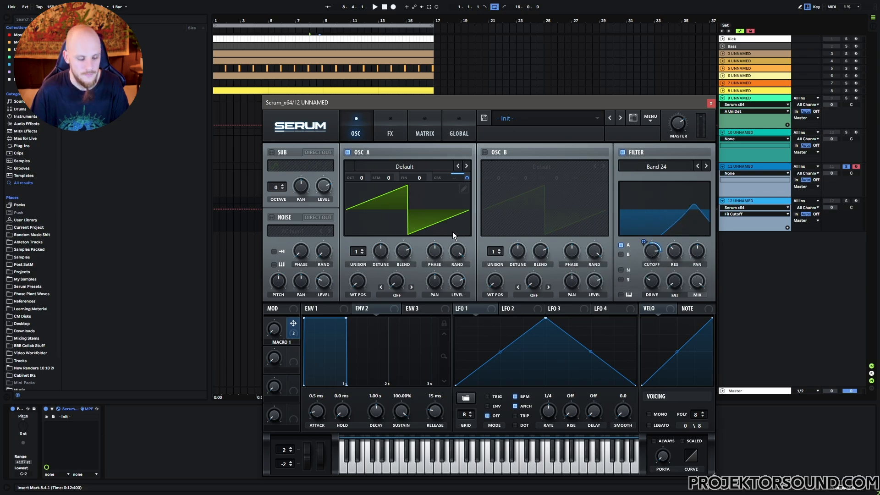
{"action": "mouse_move", "coordinate": [274, 329]}
{"action": "left_mouse_down"}
{"action": "mouse_move", "coordinate": [295, 264]}
{"action": "mouse_move", "coordinate": [273, 342]}
{"action": "mouse_move", "coordinate": [283, 297]}
{"action": "mouse_move", "coordinate": [281, 324]}
{"action": "left_mouse_up"}
{"action": "left_click", "coordinate": [275, 170]}
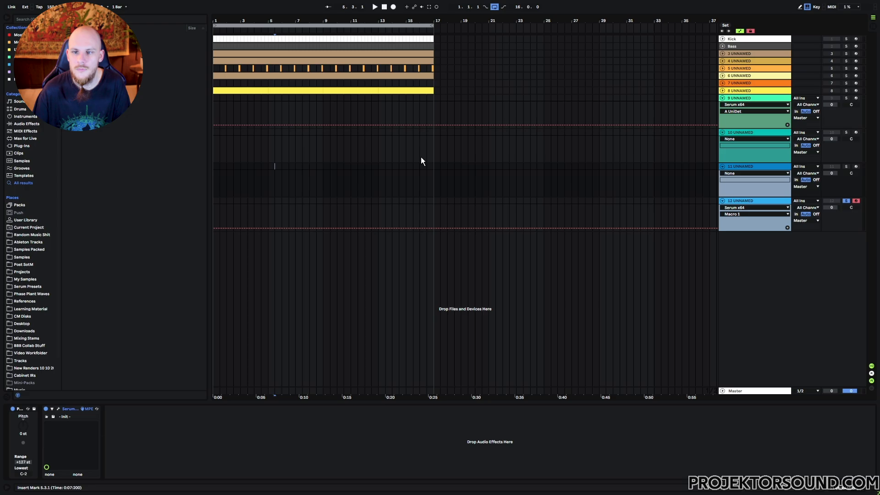
Turn off solo and record arm on track 12.
{"action": "left_click", "coordinate": [778, 99]}
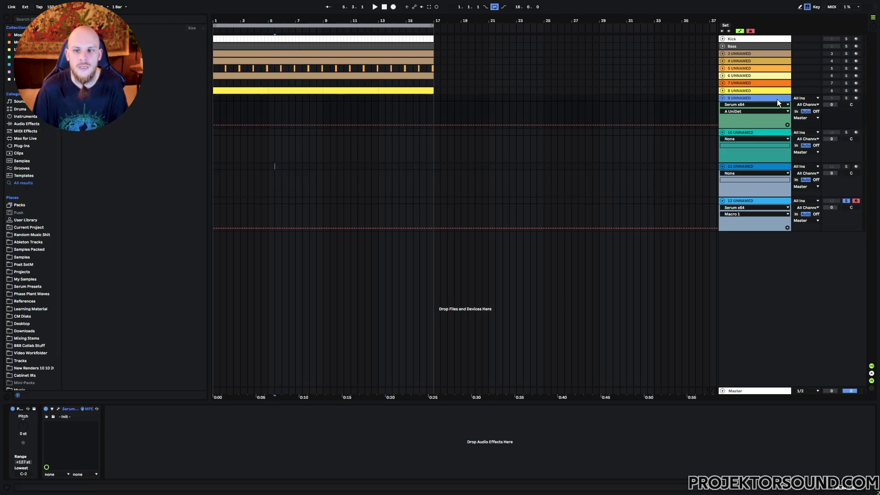
{"action": "left_click", "coordinate": [849, 200]}
{"action": "left_click", "coordinate": [856, 201]}
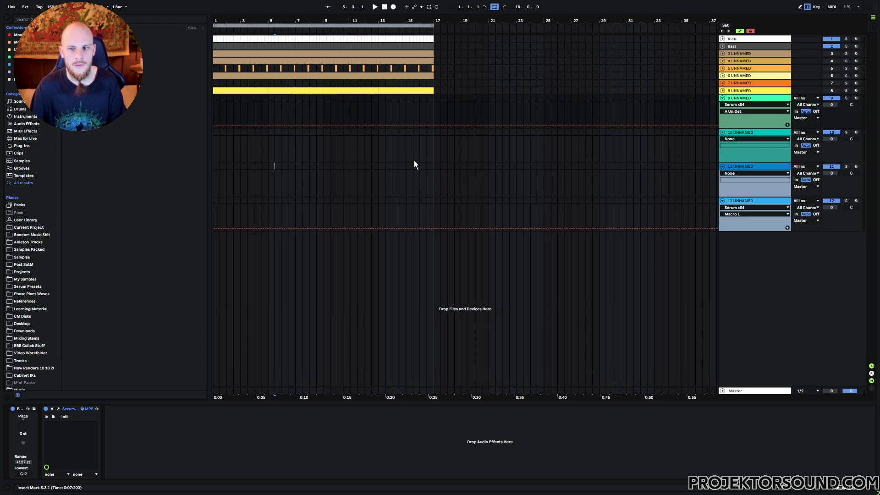
{"action": "left_click", "coordinate": [243, 89]}
{"action": "left_click", "coordinate": [216, 99]}
{"action": "key", "text": "ctrl+v"}
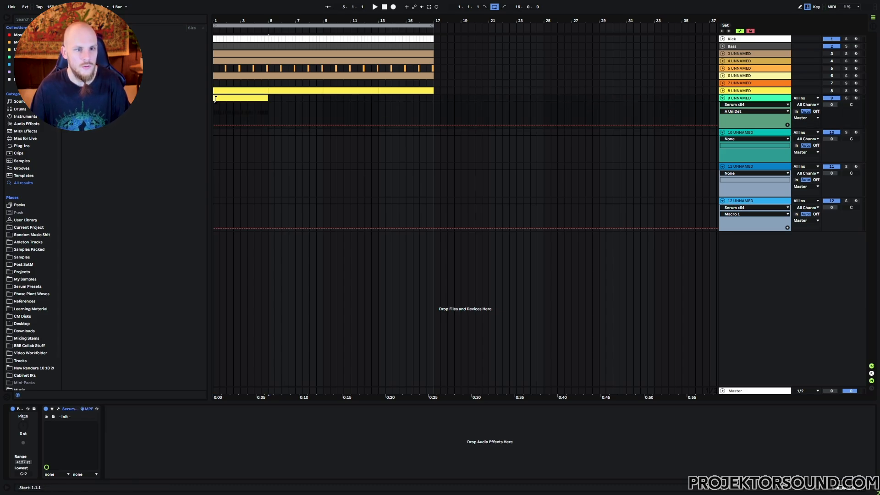
{"action": "left_click", "coordinate": [216, 138]}
{"action": "key", "text": "ctrl+v"}
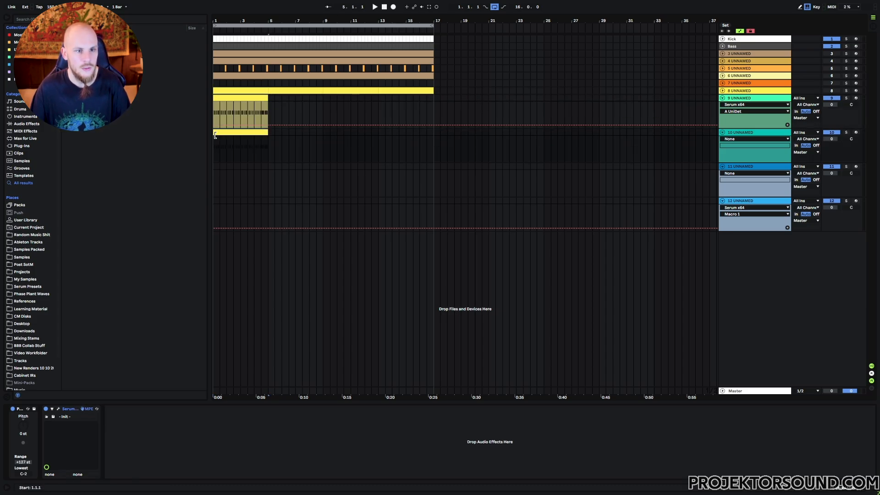
{"action": "left_click", "coordinate": [218, 169]}
{"action": "key", "text": "ctrl+v"}
{"action": "left_click", "coordinate": [215, 204]}
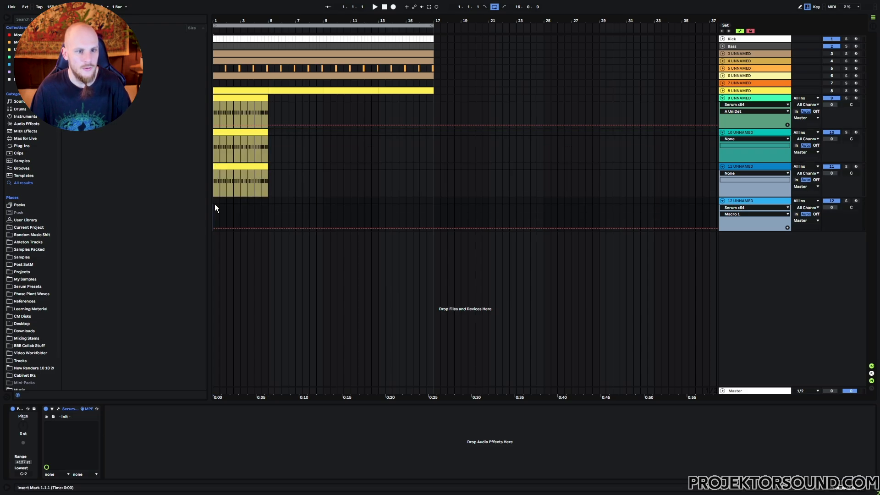
{"action": "key", "text": "ctrl+v"}
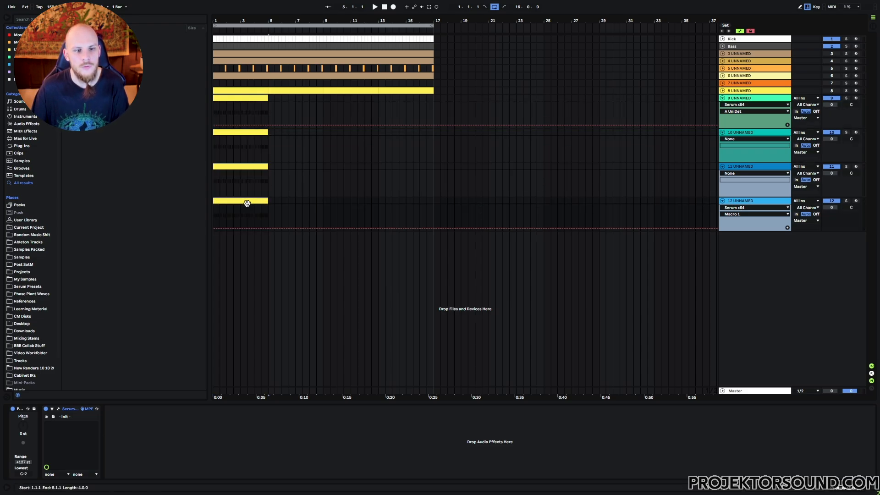
{"action": "key", "text": "Delete"}
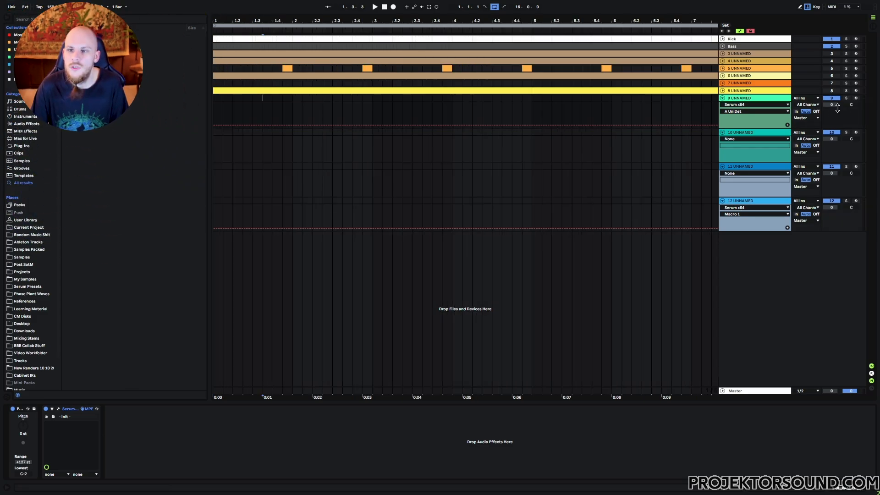
Arm and solo track 9 and audition its Serum sound with a note.
{"action": "left_click", "coordinate": [856, 98]}
{"action": "left_click", "coordinate": [847, 98]}
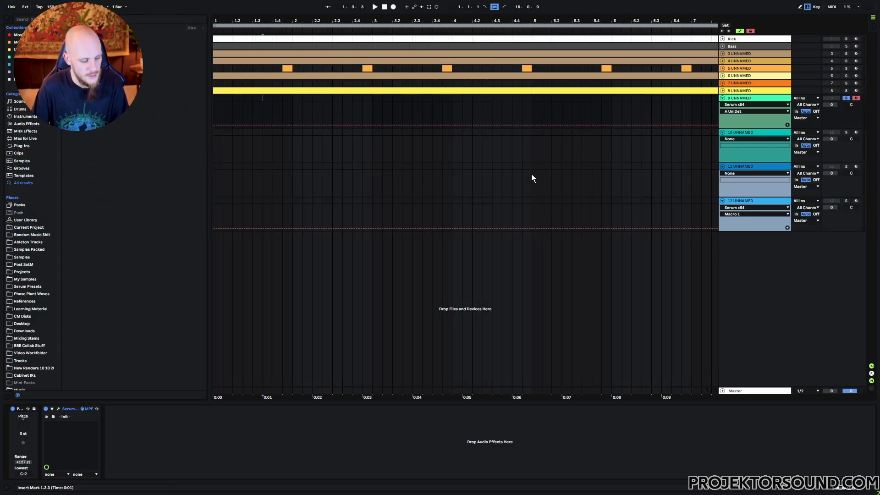
{"action": "key", "text": "a"}
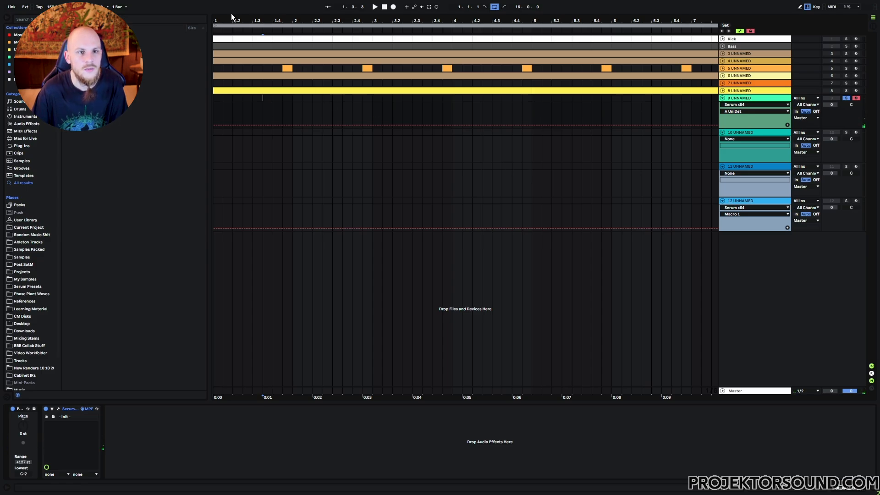
Create a MIDI clip from 1.1.3 to 1.2.1 on track 9, fill it with a D#0 note, and loop the first beat.
{"action": "left_click_drag", "start_coordinate": [221, 19], "coordinate": [258, 98]}
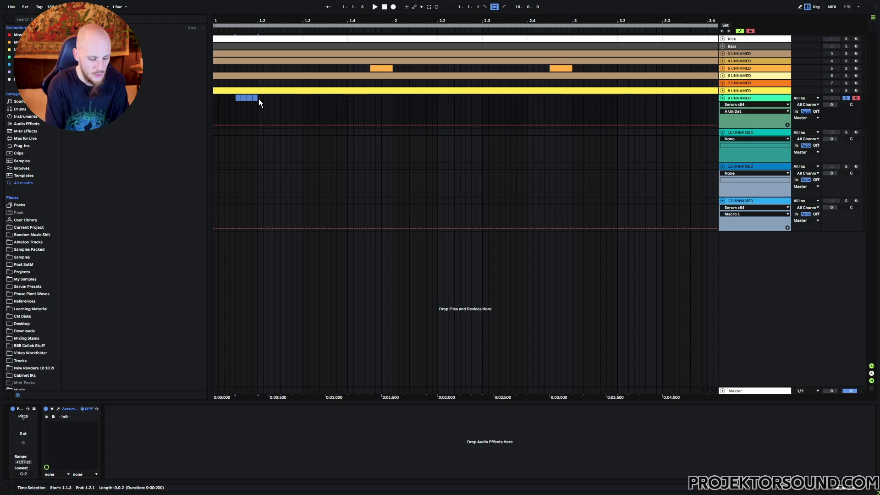
{"action": "key", "text": "ctrl+shift+m"}
{"action": "left_click", "coordinate": [183, 410]}
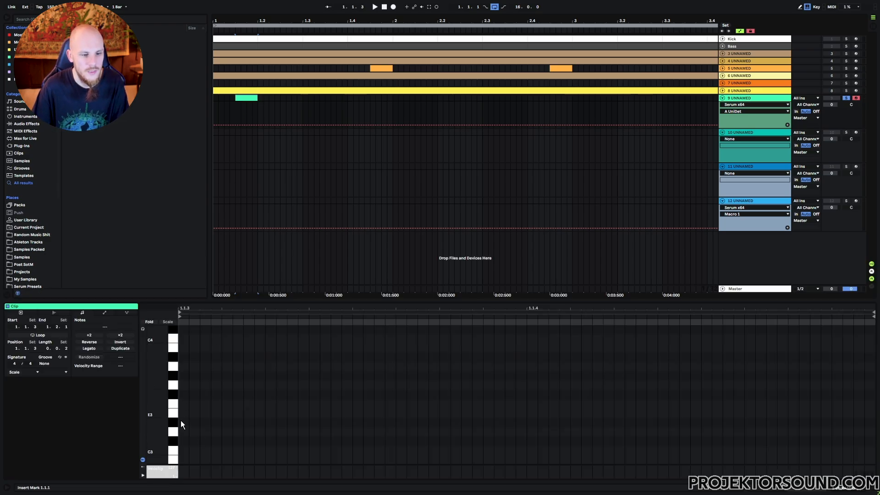
{"action": "double_click", "coordinate": [181, 423]}
{"action": "left_click_drag", "start_coordinate": [191, 422], "coordinate": [875, 430]}
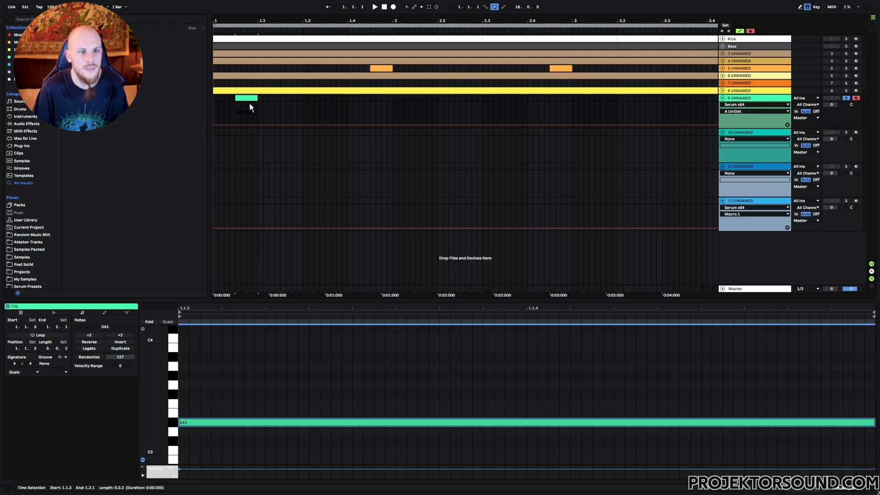
{"action": "key", "text": "ctrl+l"}
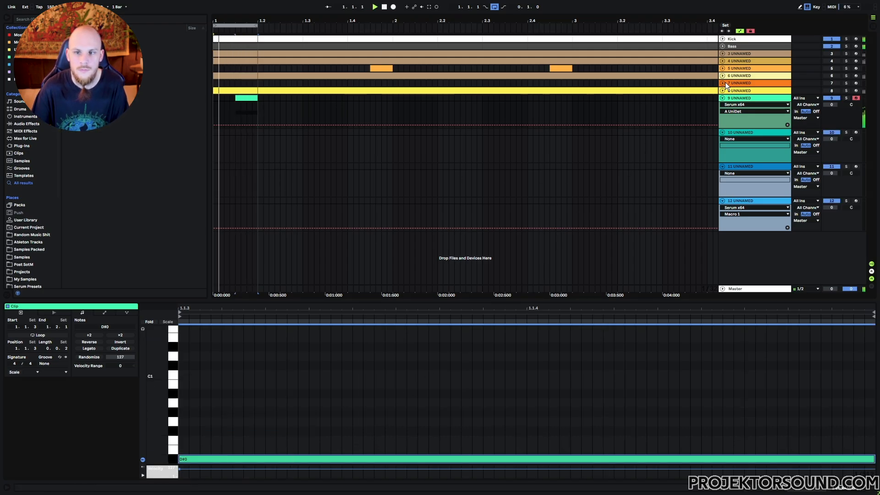
Adjust the master volume in track 9's Serum during playback and close the plug-in.
{"action": "double_click", "coordinate": [738, 99]}
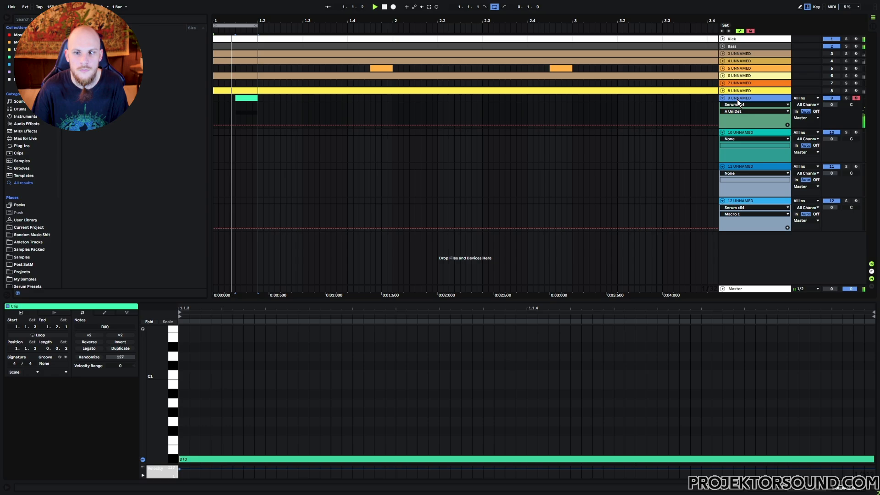
{"action": "left_click", "coordinate": [59, 409]}
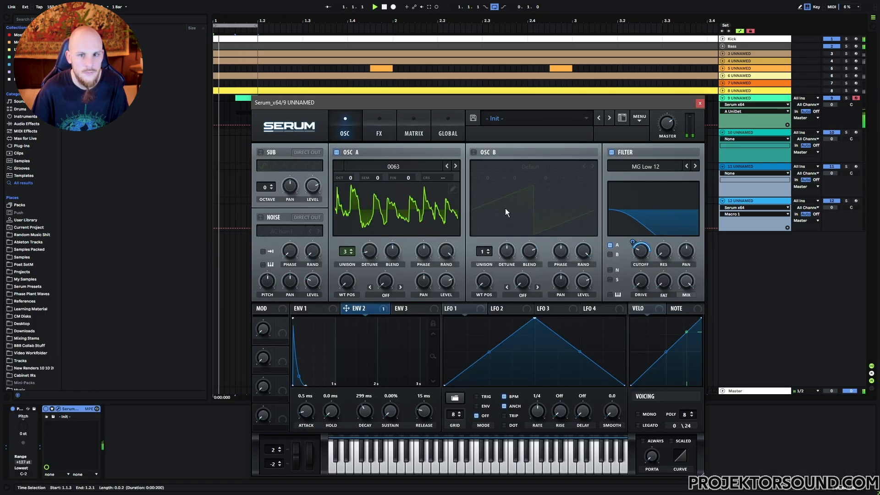
{"action": "left_click", "coordinate": [668, 124]}
{"action": "left_click", "coordinate": [701, 104]}
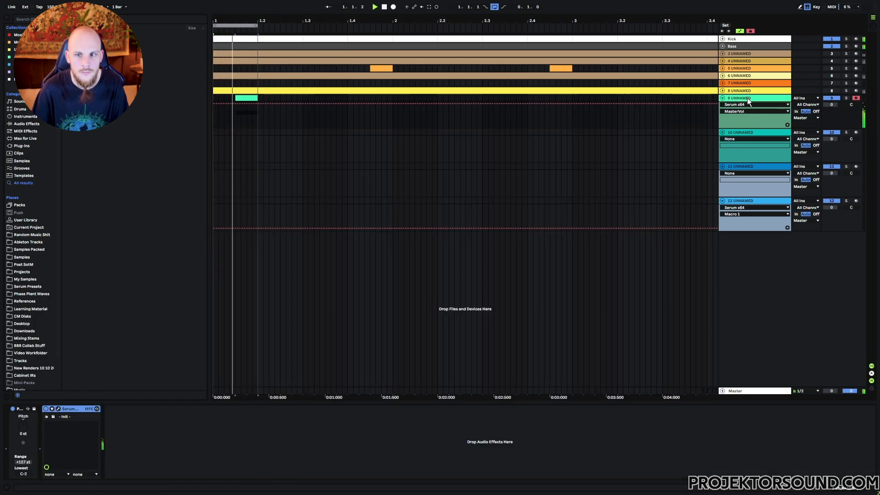
Group tracks 9 to 12 and add EQ Eight to the group.
{"action": "key", "text": "ctrl+g"}
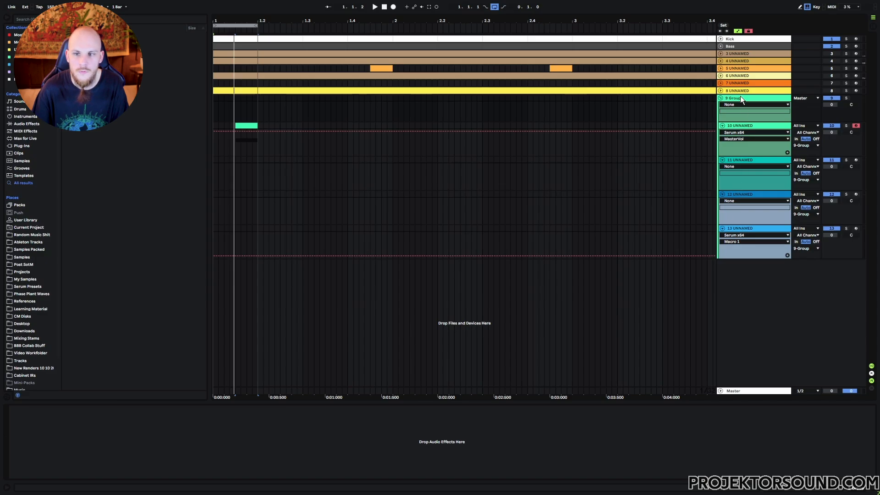
{"action": "right_click", "coordinate": [247, 442]}
{"action": "left_click", "coordinate": [270, 385]}
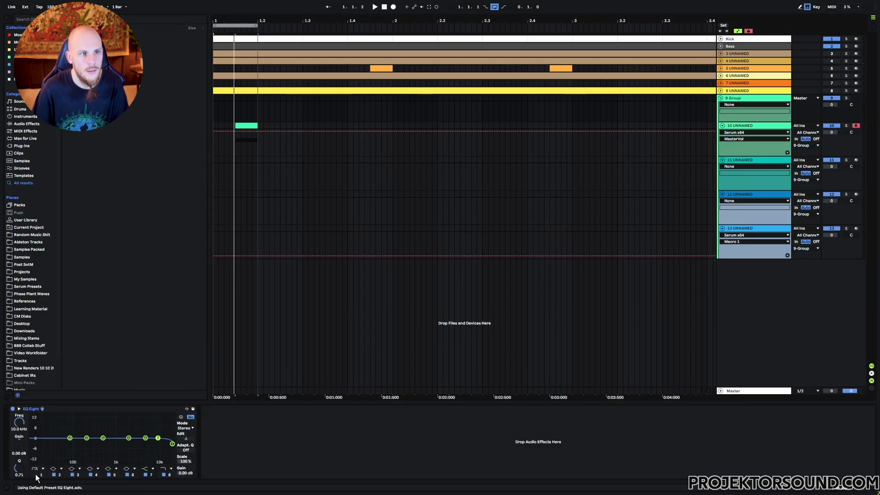
Enable band 1 of the group's EQ Eight as a low cut at 147 Hz with Q 0.39 and play the loop.
{"action": "left_click", "coordinate": [35, 475]}
{"action": "key", "text": "space"}
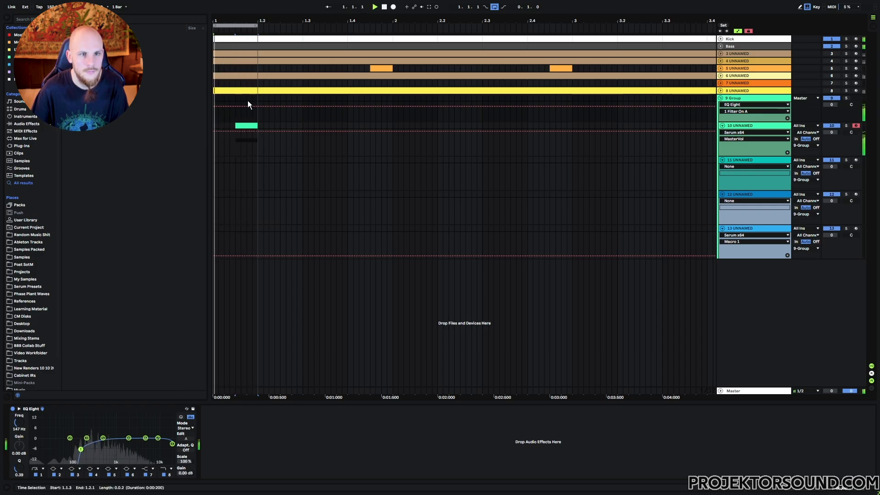
{"action": "key", "text": "space"}
Extend the loop to one full bar ending at 2.1.1 and play it from the start.
{"action": "left_click_drag", "start_coordinate": [256, 25], "coordinate": [393, 55]}
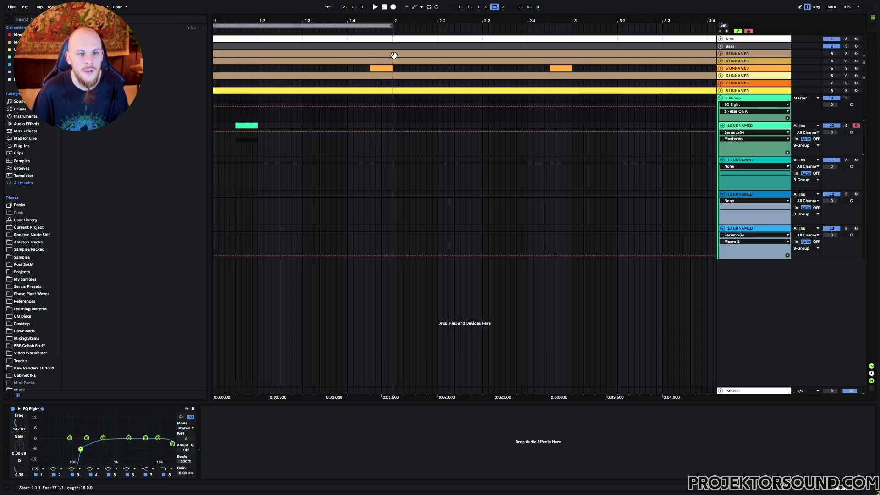
{"action": "left_click", "coordinate": [214, 126]}
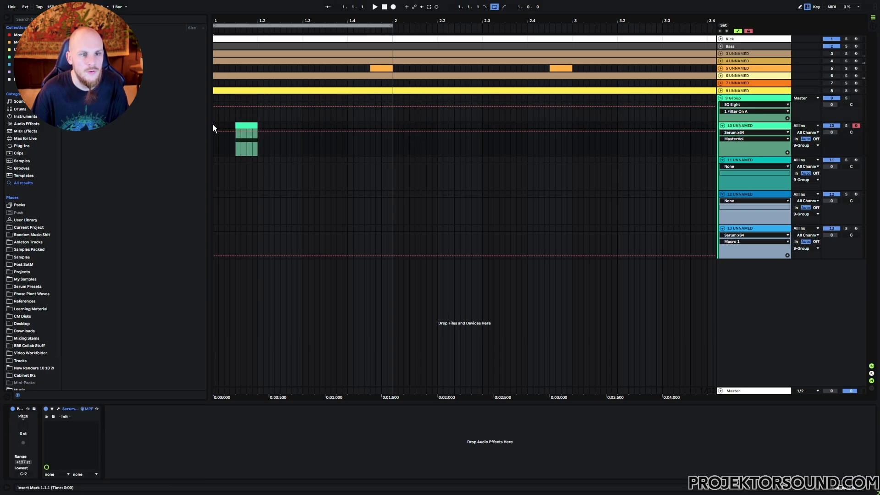
{"action": "left_click_drag", "start_coordinate": [213, 124], "coordinate": [257, 132]}
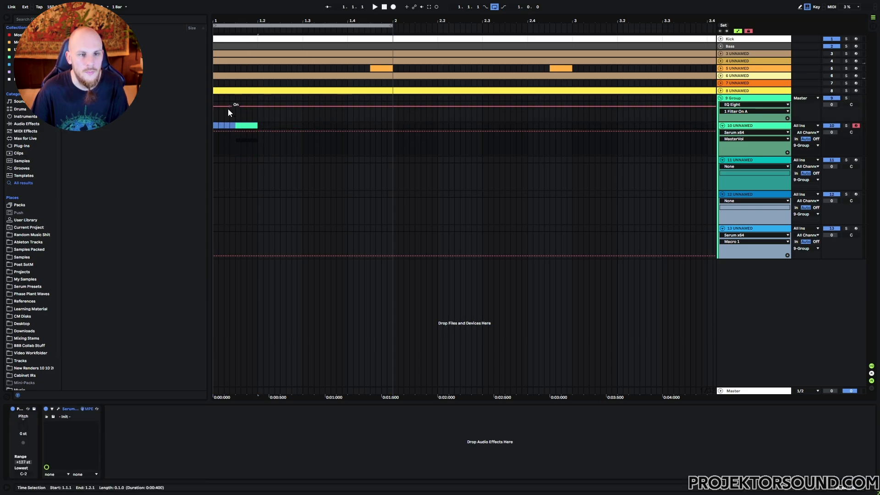
{"action": "left_click", "coordinate": [215, 125]}
{"action": "key", "text": "space"}
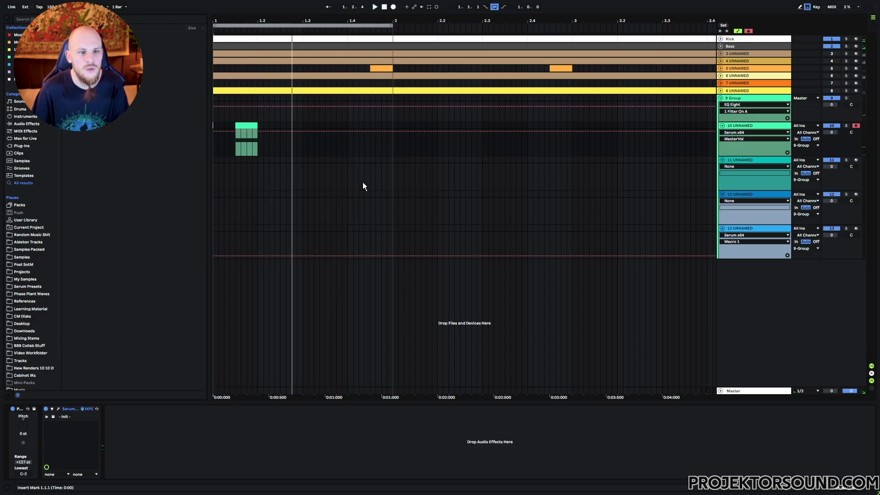
{"action": "key", "text": "space"}
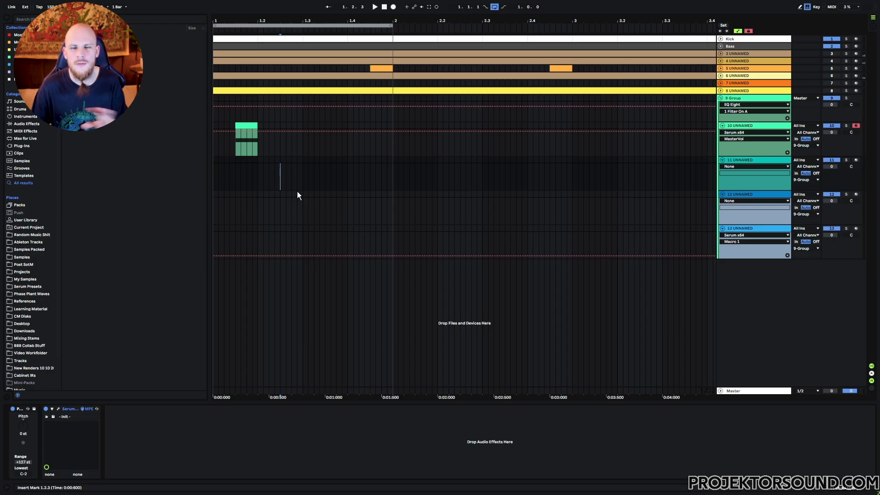
Create an empty MIDI clip on track 13 from 1.3.1 to 1.4.1 and draw a rising Macro 1 automation ramp across it.
{"action": "left_click_drag", "start_coordinate": [258, 165], "coordinate": [393, 240]}
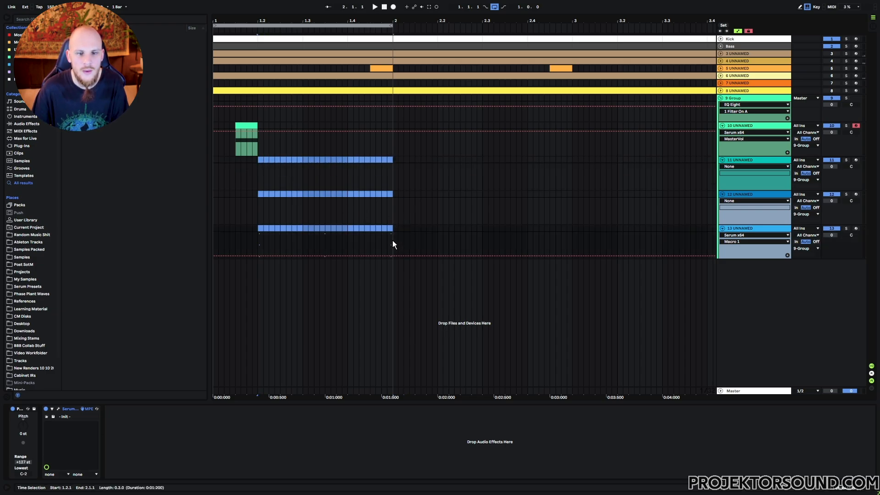
{"action": "left_click", "coordinate": [391, 227]}
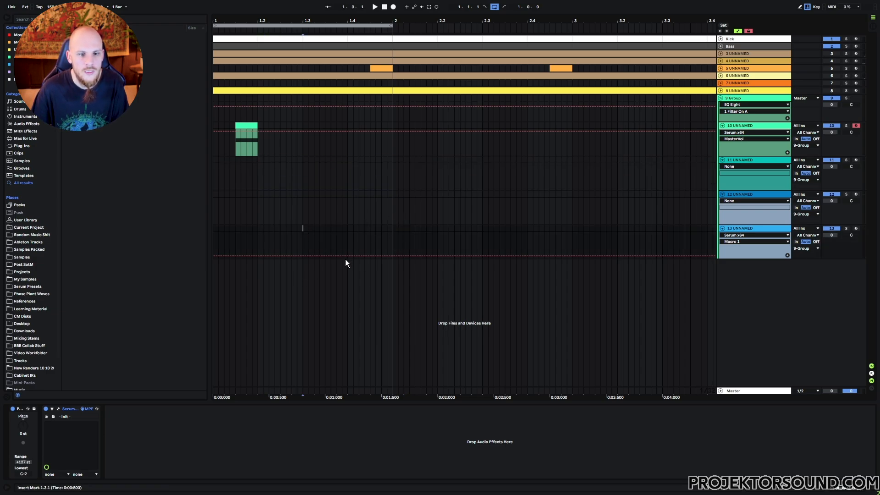
{"action": "left_click_drag", "start_coordinate": [310, 229], "coordinate": [324, 232]}
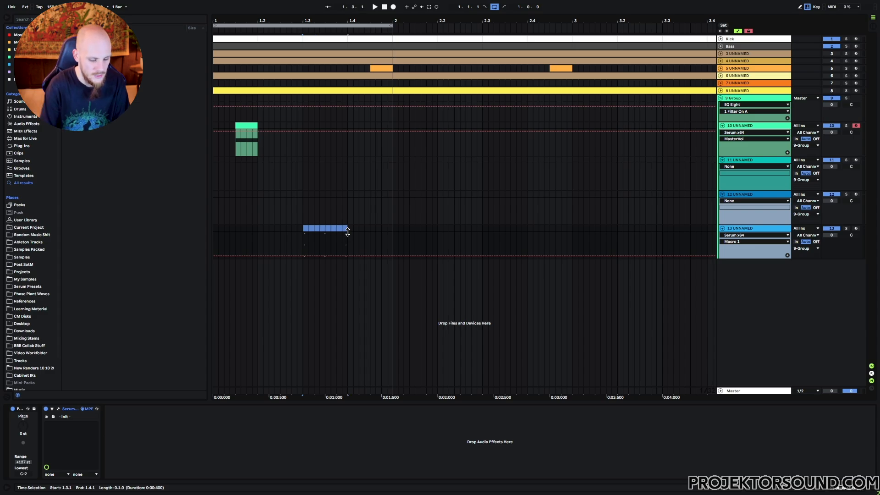
{"action": "key", "text": "ctrl+shift+m"}
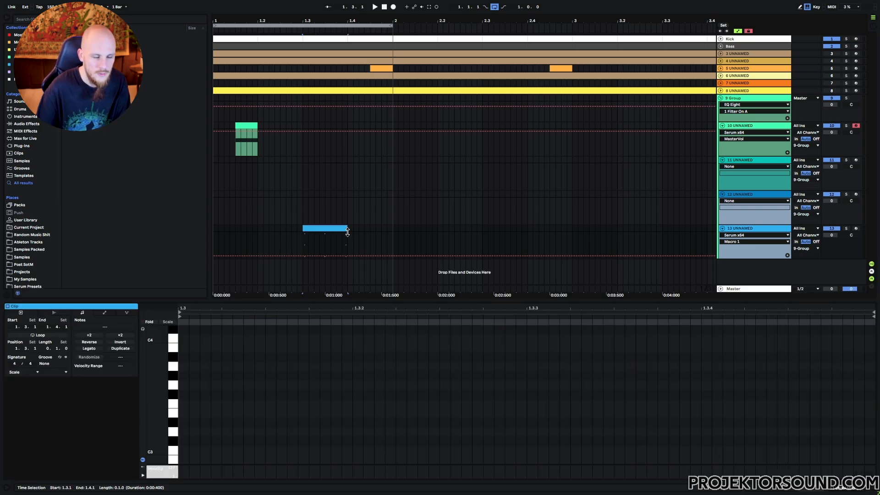
{"action": "left_click", "coordinate": [301, 257]}
{"action": "left_click_drag", "start_coordinate": [348, 256], "coordinate": [347, 247]}
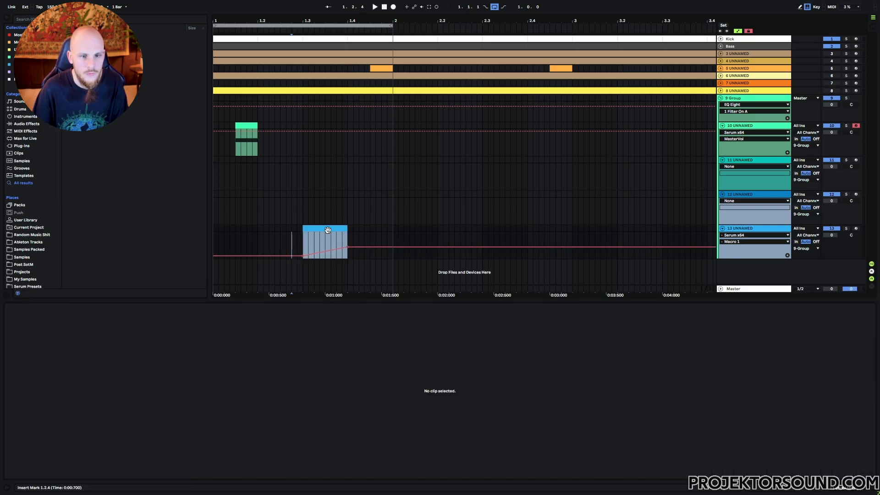
Fill the track 13 clip with a full-length D#0 note and play the loop.
{"action": "left_click", "coordinate": [327, 228]}
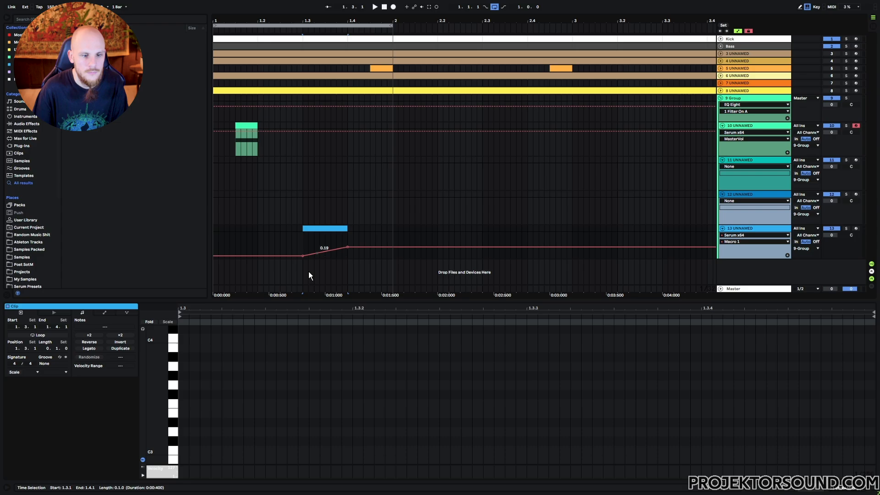
{"action": "double_click", "coordinate": [184, 423]}
{"action": "left_click_drag", "start_coordinate": [188, 422], "coordinate": [873, 434]}
{"action": "key", "text": "shift+Down"}
{"action": "key", "text": "space"}
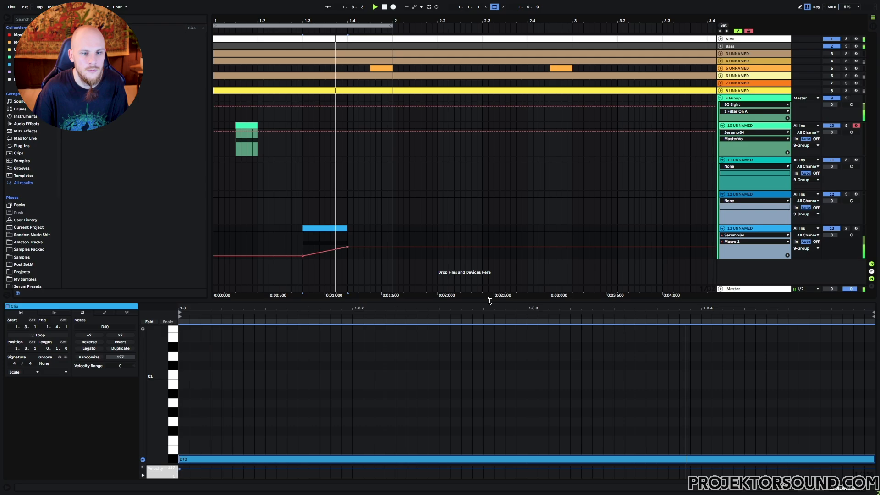
{"action": "left_click", "coordinate": [287, 226]}
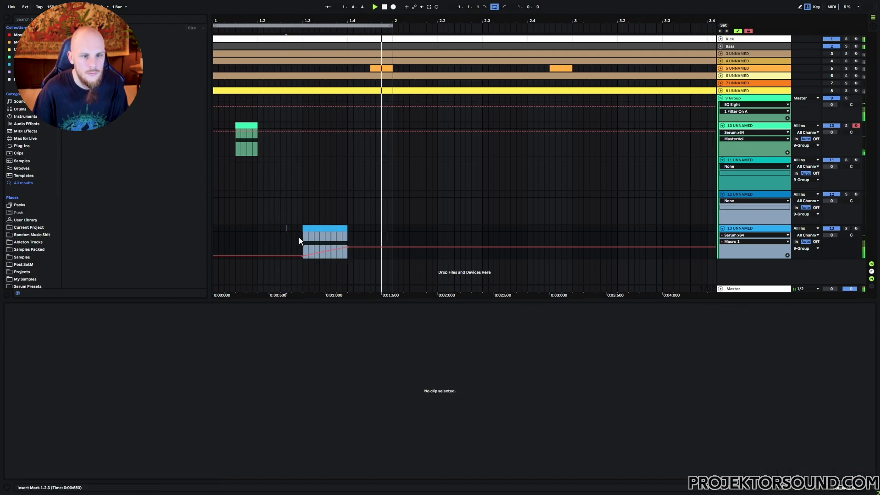
{"action": "key", "text": "space"}
{"action": "left_click", "coordinate": [298, 218]}
{"action": "left_click", "coordinate": [304, 229]}
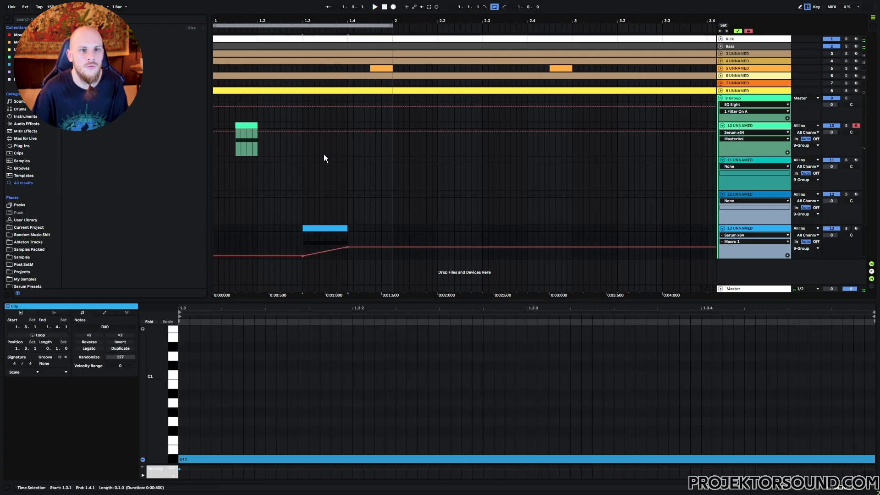
Arm track 12 and create an empty MIDI clip on it from 1.2.4 to 1.3.1.
{"action": "left_click_drag", "start_coordinate": [336, 20], "coordinate": [240, 20]}
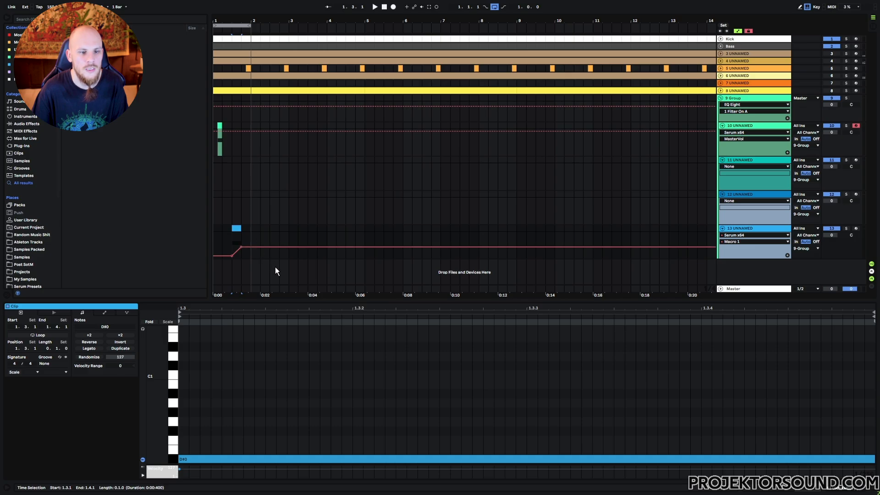
{"action": "left_click", "coordinate": [228, 252]}
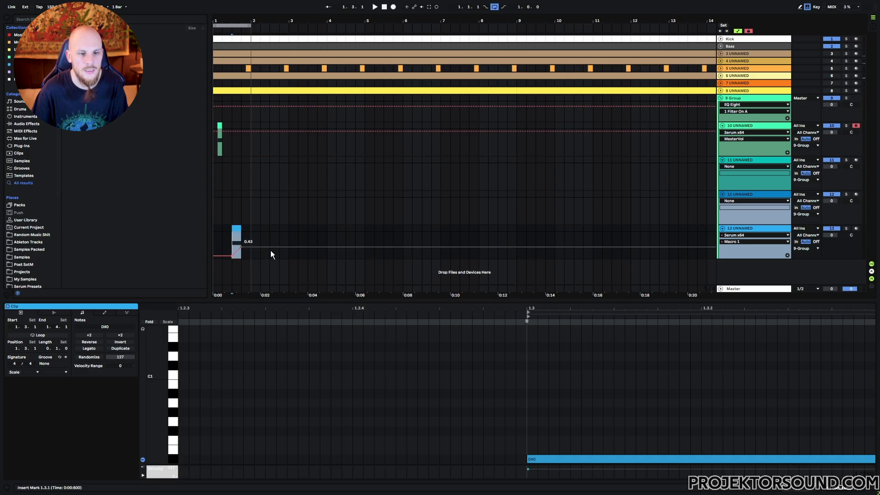
{"action": "left_click_drag", "start_coordinate": [229, 22], "coordinate": [332, 22]}
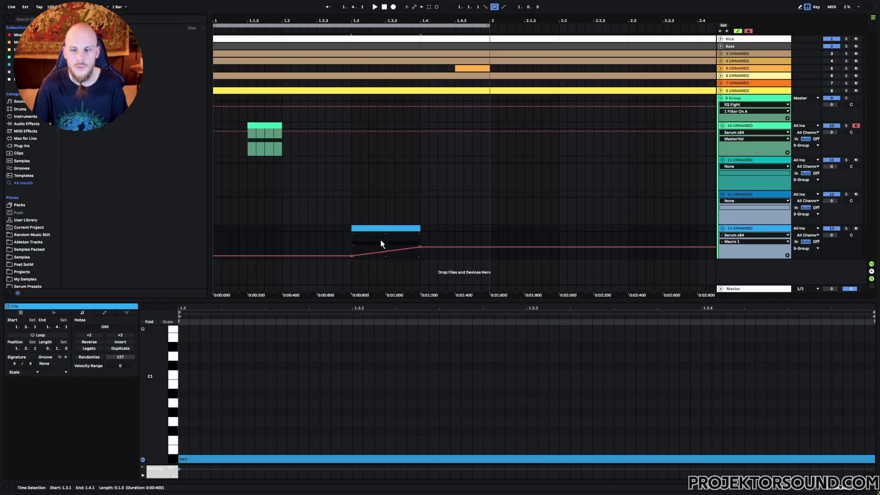
{"action": "left_click", "coordinate": [345, 176]}
{"action": "left_click", "coordinate": [847, 197]}
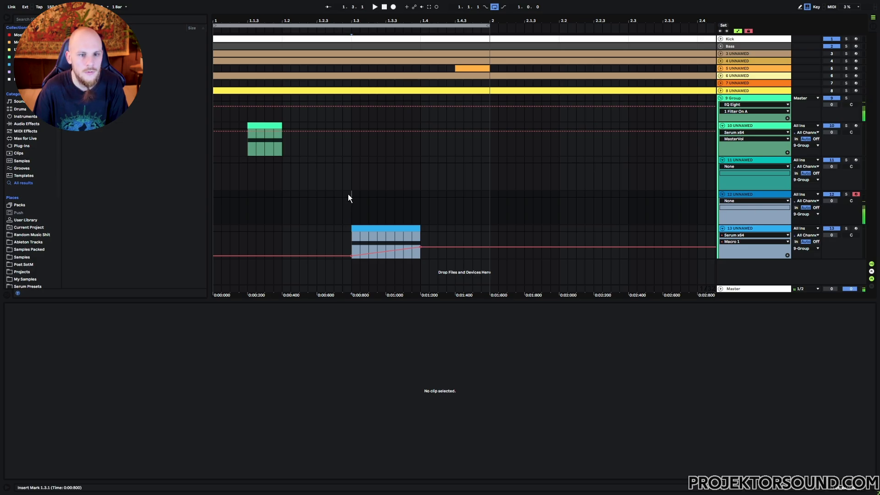
{"action": "left_click_drag", "start_coordinate": [348, 195], "coordinate": [340, 194]}
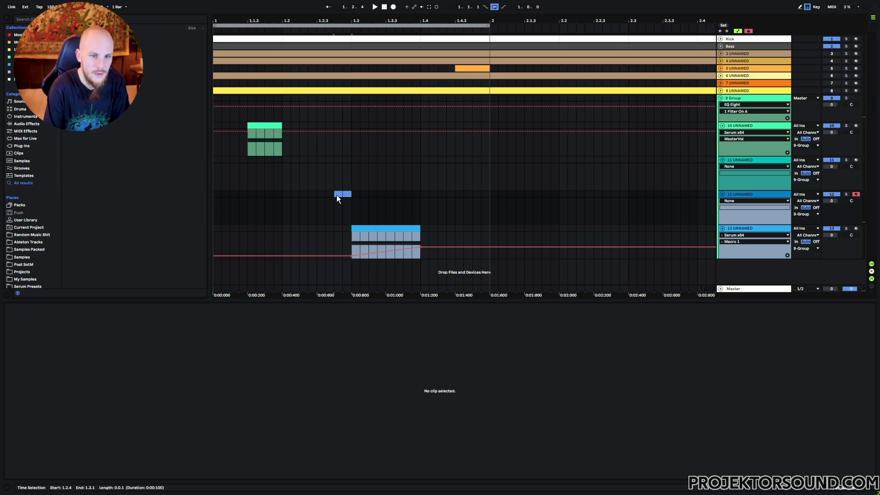
{"action": "double_click", "coordinate": [337, 194]}
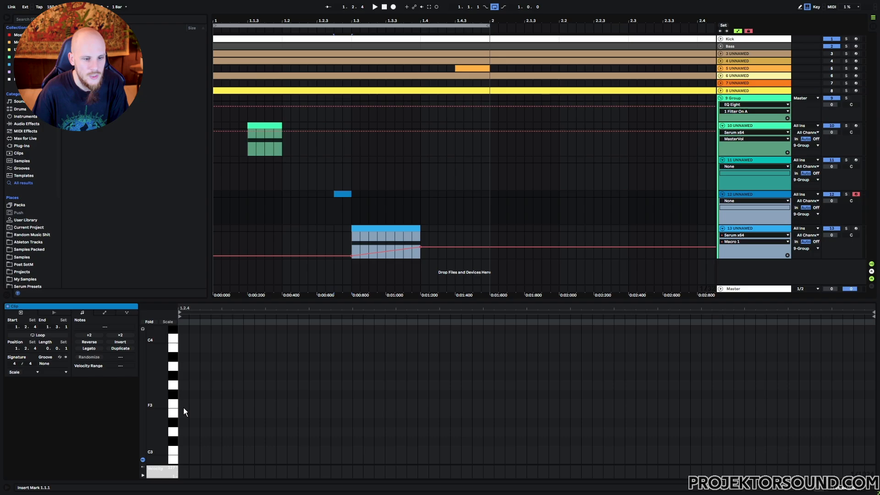
Fill the track 12 clip with a full-length D#1 note.
{"action": "mouse_move", "coordinate": [183, 423]}
{"action": "left_mouse_down"}
{"action": "mouse_move", "coordinate": [853, 422]}
{"action": "mouse_move", "coordinate": [873, 432]}
{"action": "left_mouse_up"}
{"action": "key", "text": "shift+Down"}
{"action": "key", "text": "shift+Down"}
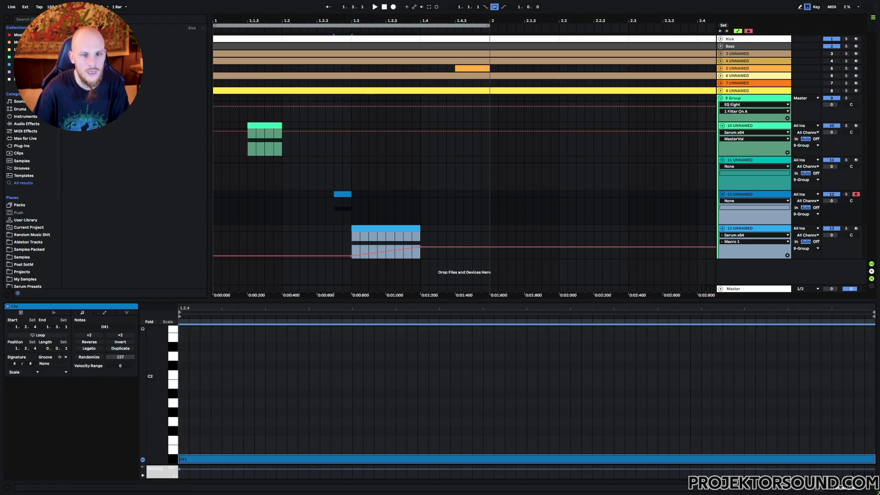
Try cutting the track 12 clip down to its first half and play the result.
{"action": "left_click", "coordinate": [326, 194]}
{"action": "left_click", "coordinate": [348, 194]}
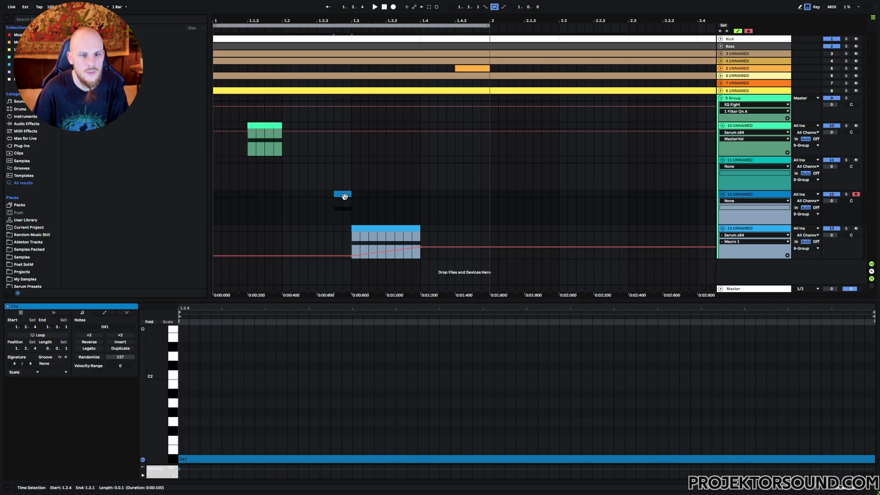
{"action": "key", "text": "ctrl+e"}
{"action": "key", "text": "Delete"}
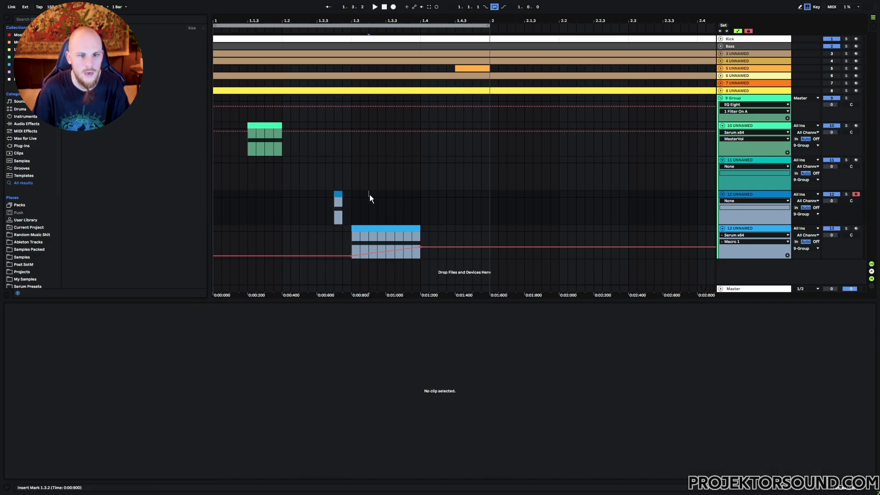
{"action": "left_click", "coordinate": [339, 195]}
{"action": "key", "text": "space"}
{"action": "key", "text": "space"}
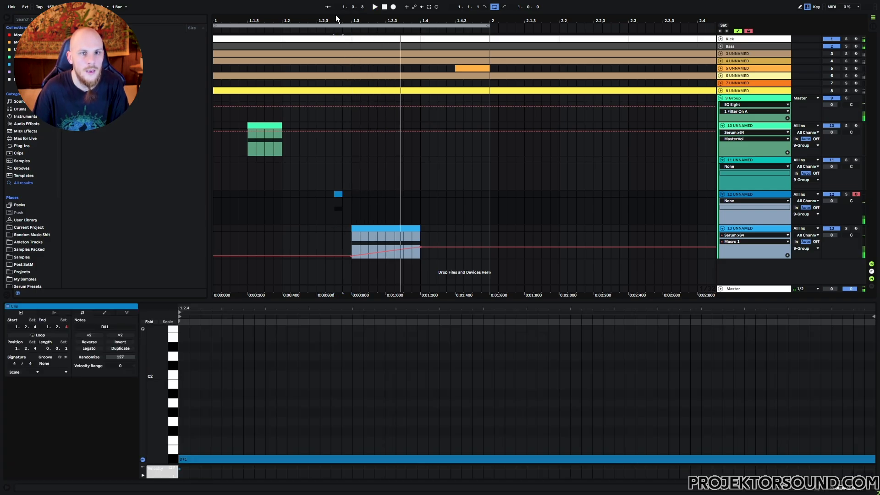
Duplicate the halved track 12 clip directly behind itself and consolidate both halves into one clip.
{"action": "left_click_drag", "start_coordinate": [335, 18], "coordinate": [353, 79]}
{"action": "key", "text": "ctrl+d"}
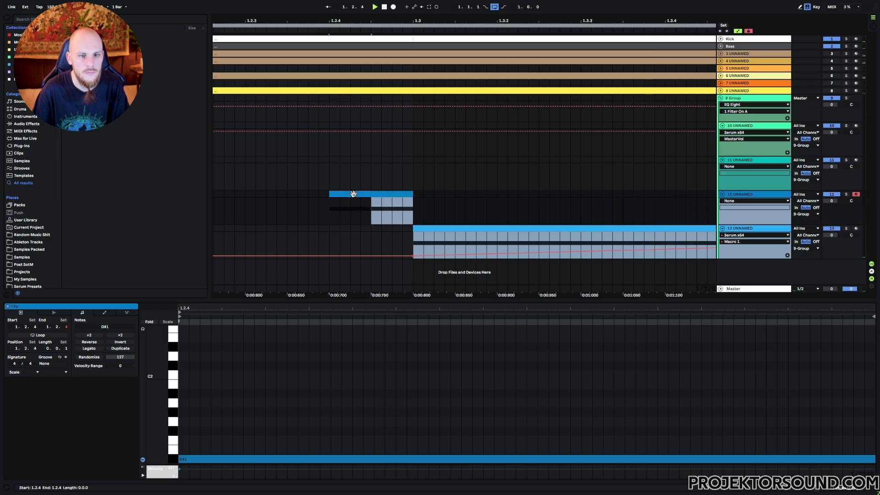
{"action": "key", "text": "ctrl+j"}
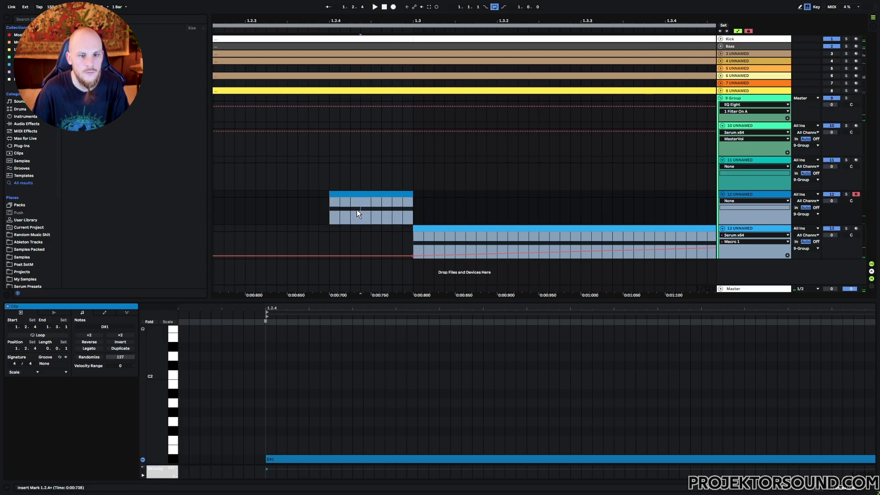
Try a stutter on track 12 with a shortened clip and a pasted copy after a gap, and restore the full clip up to 1.3.1.
{"action": "left_click_drag", "start_coordinate": [416, 195], "coordinate": [351, 195]}
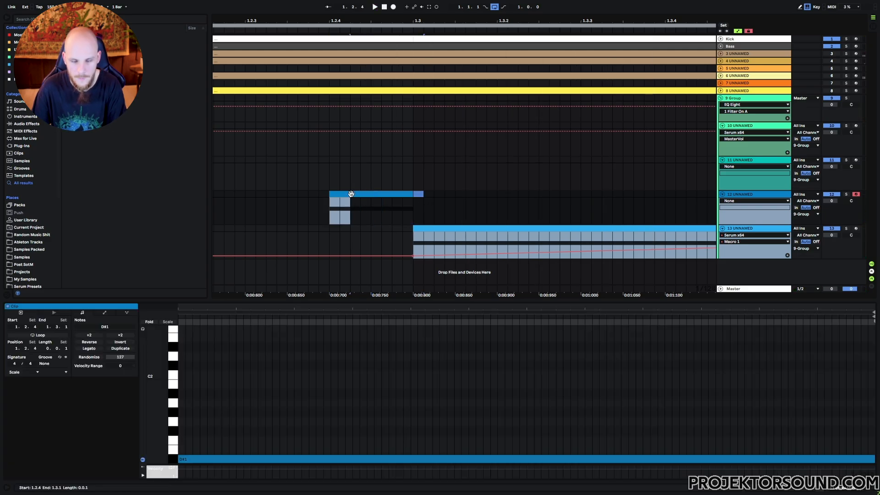
{"action": "key", "text": "Delete"}
{"action": "left_click", "coordinate": [340, 194]}
{"action": "left_click", "coordinate": [370, 194]}
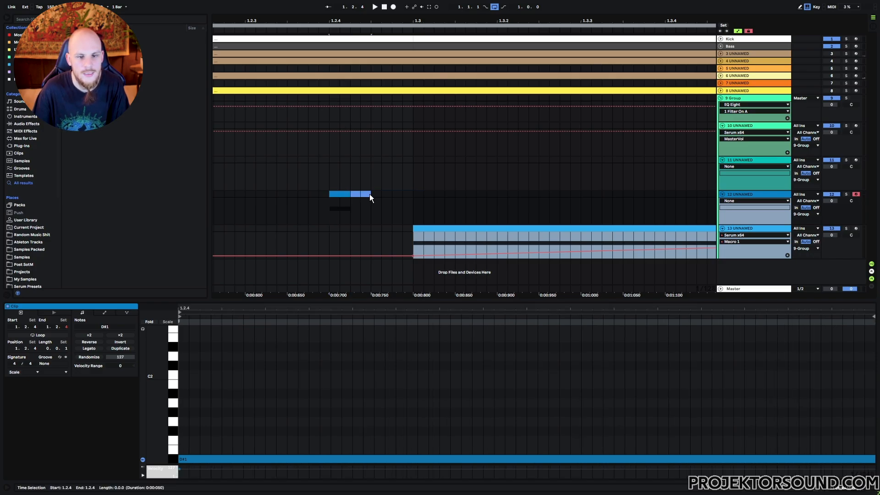
{"action": "key", "text": "ctrl+v"}
{"action": "key", "text": "space"}
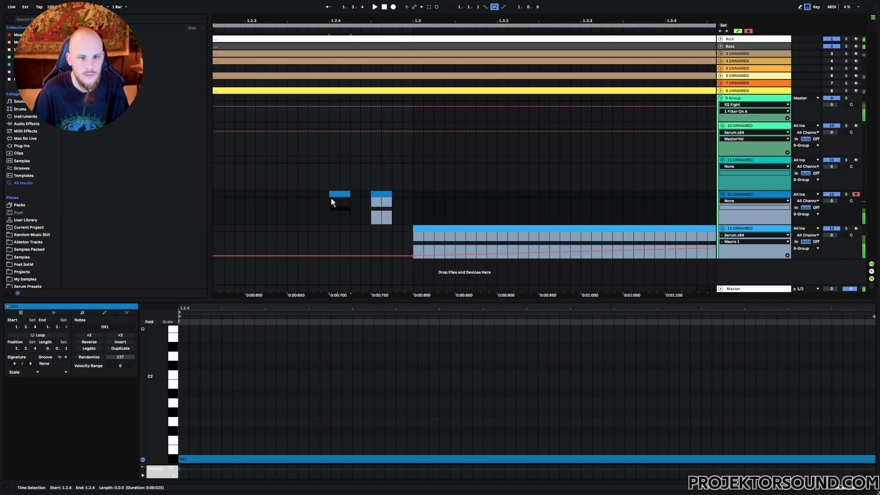
{"action": "left_click_drag", "start_coordinate": [349, 194], "coordinate": [407, 198]}
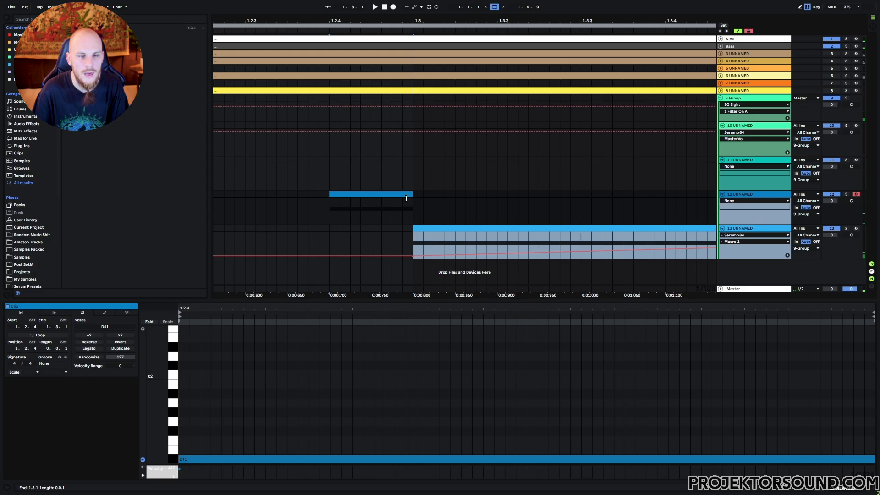
Transpose the track 12 clip's note down to D#0 and play the loop from 1.1.1.
{"action": "key", "text": "space"}
{"action": "left_click_drag", "start_coordinate": [378, 21], "coordinate": [379, 4]}
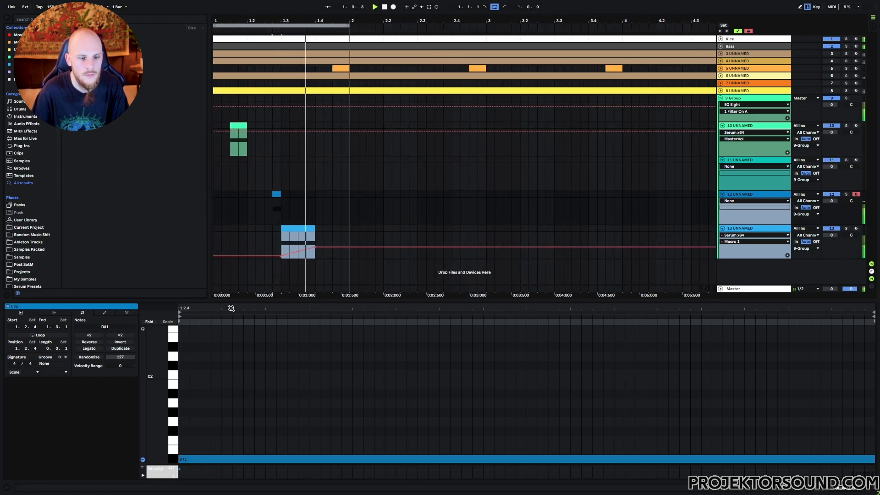
{"action": "left_click", "coordinate": [209, 459]}
{"action": "key", "text": "space"}
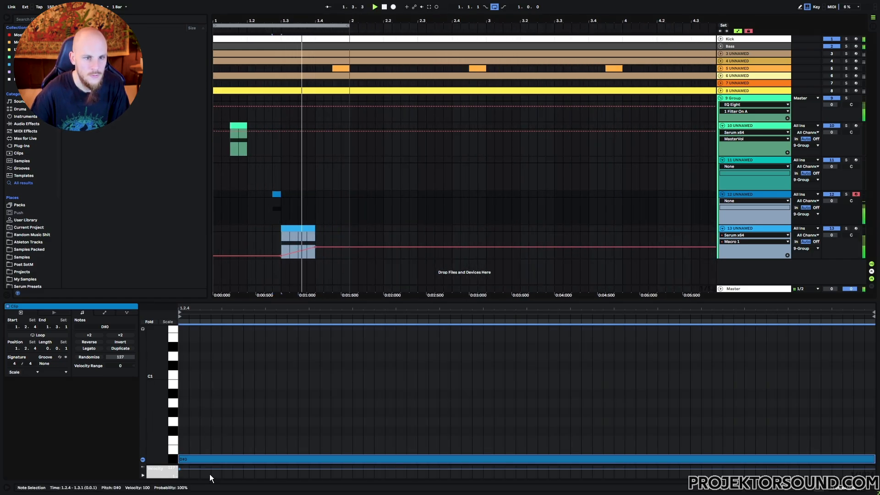
{"action": "key", "text": "space"}
{"action": "left_click", "coordinate": [250, 197]}
{"action": "left_click", "coordinate": [216, 194]}
{"action": "key", "text": "space"}
Copy the track 12 clip to 1.4.4 and play the loop from 1.1.1.
{"action": "left_click", "coordinate": [276, 194]}
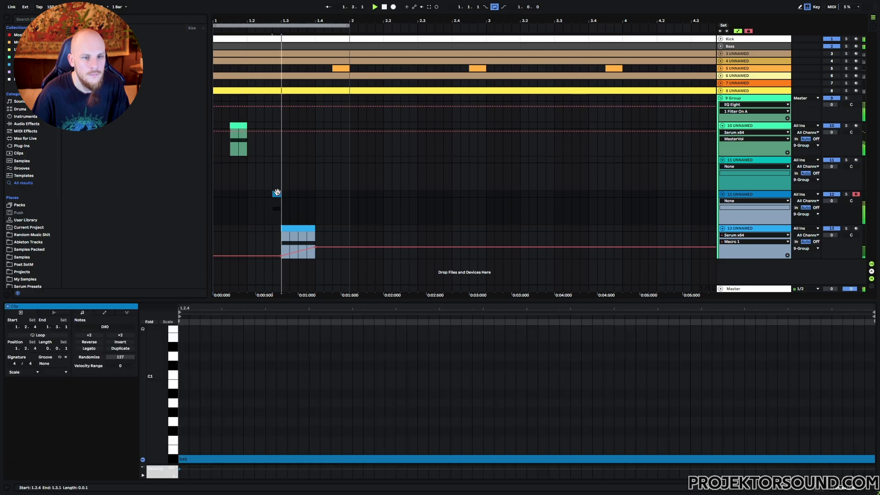
{"action": "left_click", "coordinate": [341, 194]}
{"action": "key", "text": "ctrl+v"}
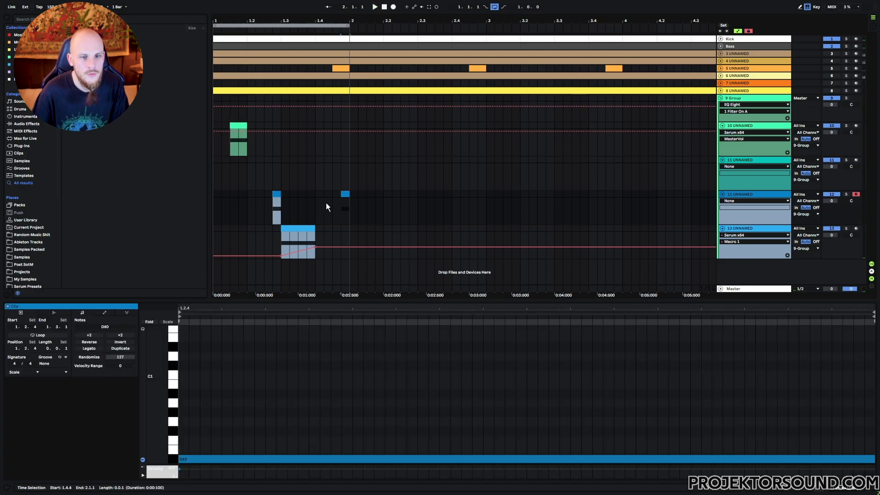
{"action": "left_click_drag", "start_coordinate": [282, 193], "coordinate": [216, 197]}
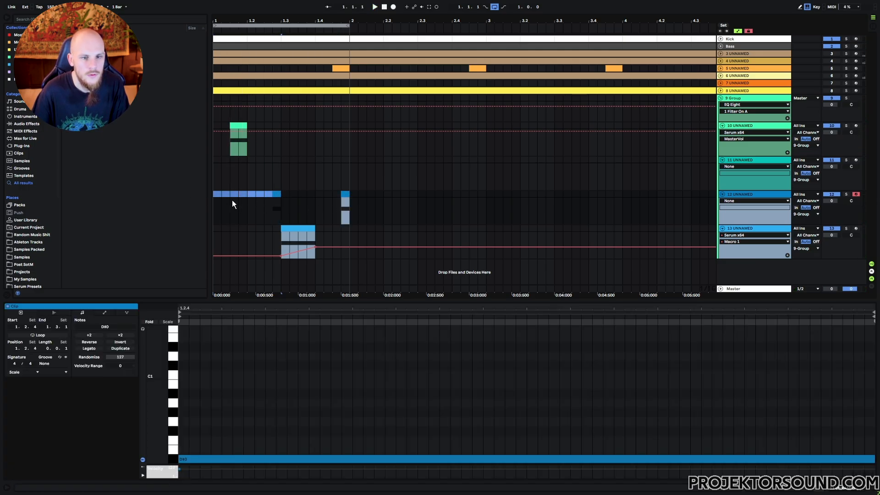
{"action": "left_click_drag", "start_coordinate": [351, 193], "coordinate": [203, 198]}
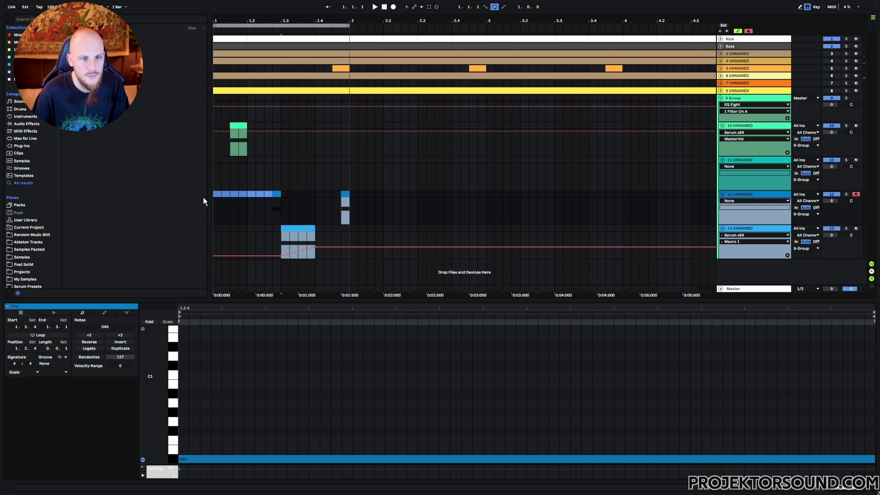
{"action": "key", "text": "ctrl+d"}
{"action": "left_click", "coordinate": [338, 207]}
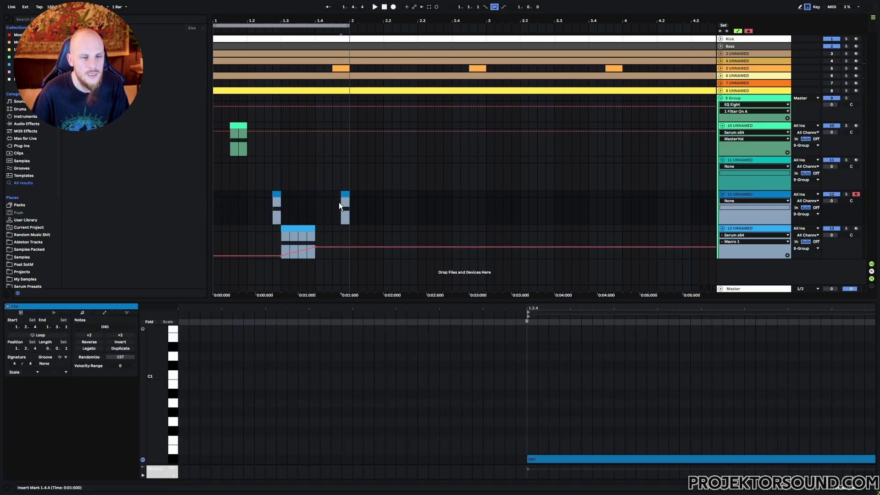
{"action": "left_click", "coordinate": [216, 193]}
{"action": "key", "text": "space"}
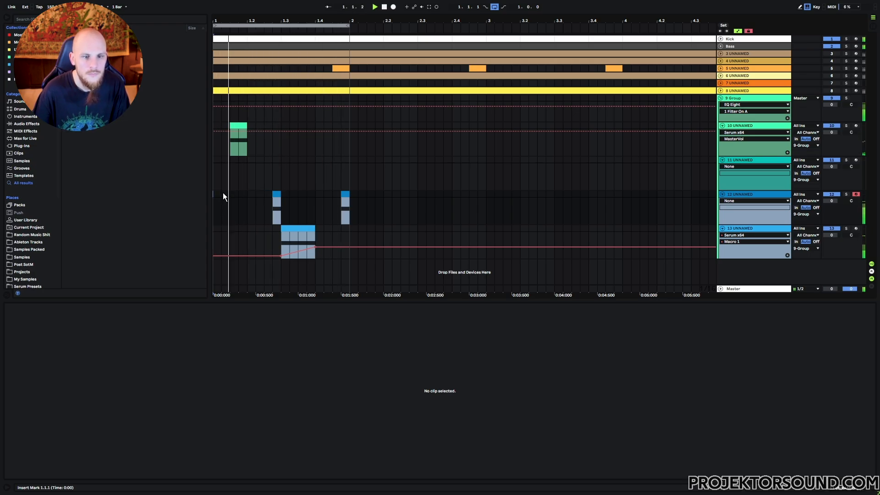
Move the copied track 12 clip from 1.4.4 to 1.4.2 and play the loop from 1.1.1.
{"action": "left_click", "coordinate": [346, 197]}
{"action": "key", "text": "space"}
{"action": "left_click_drag", "start_coordinate": [346, 194], "coordinate": [327, 194]}
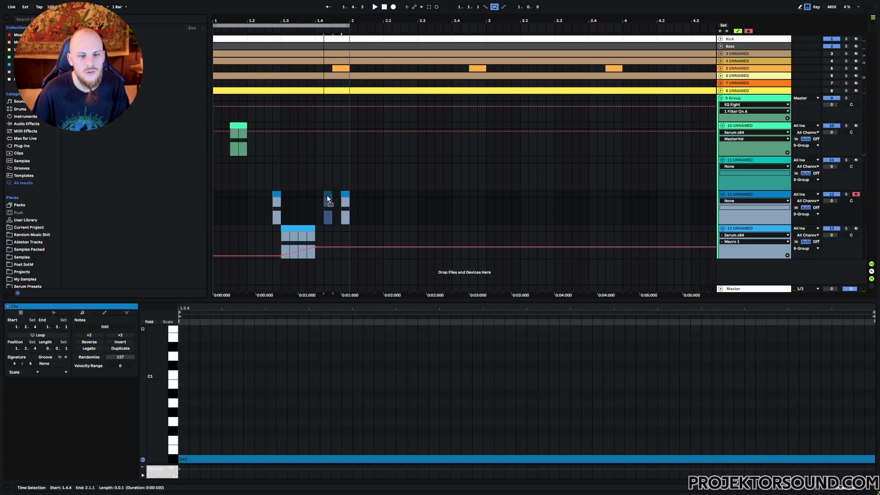
{"action": "left_click", "coordinate": [215, 194]}
{"action": "key", "text": "space"}
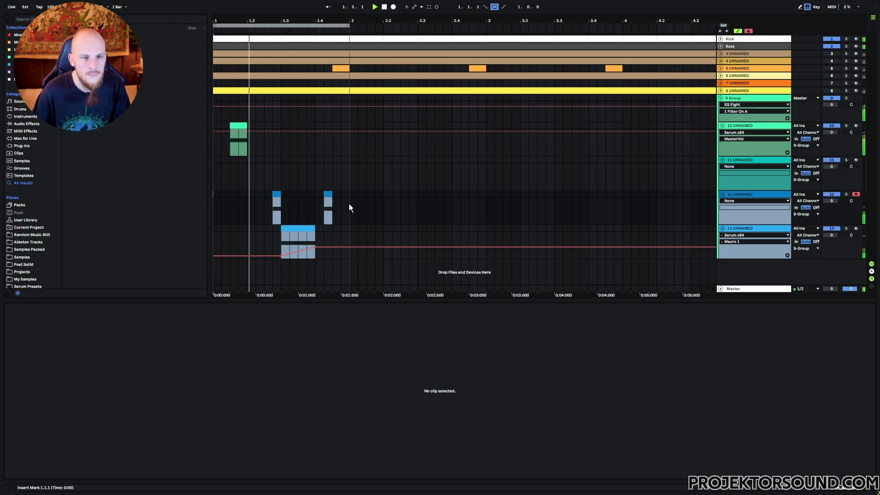
Copy the track 12 clip onto track 11 at 1.3.3 and 1.4.4, and play the loop from 1.1.1.
{"action": "left_click", "coordinate": [329, 195]}
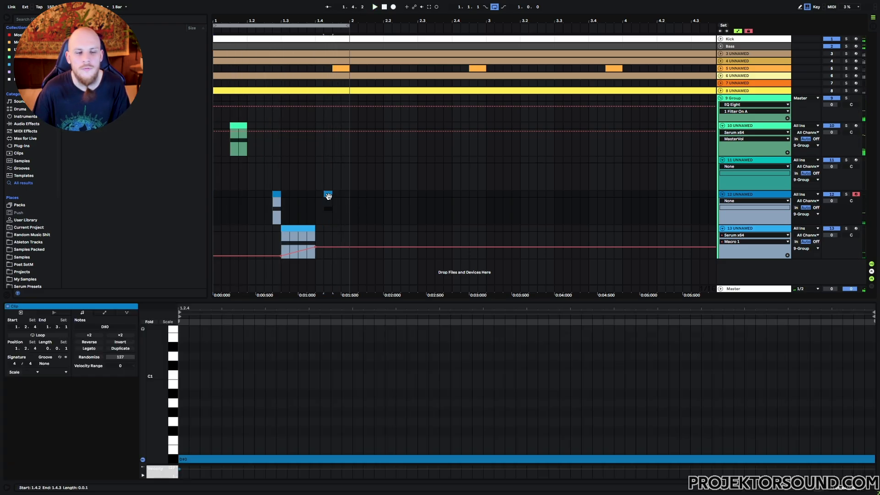
{"action": "left_click", "coordinate": [265, 159]}
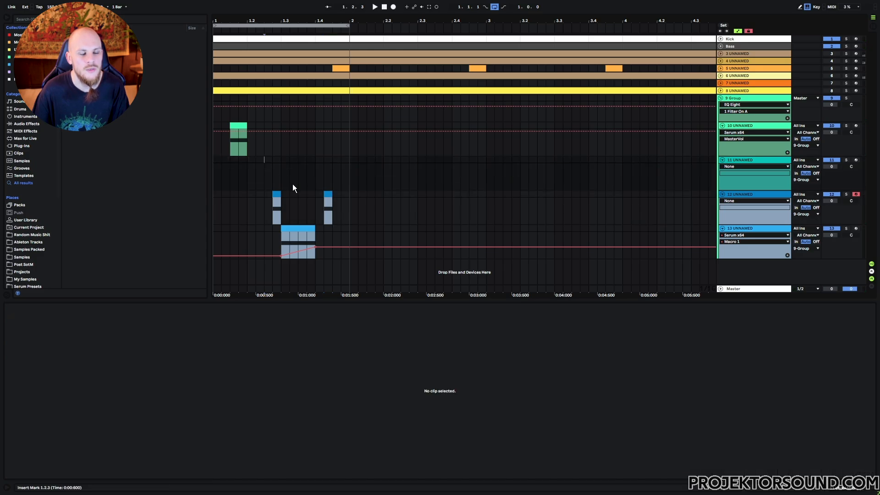
{"action": "key", "text": "ctrl+shift+m"}
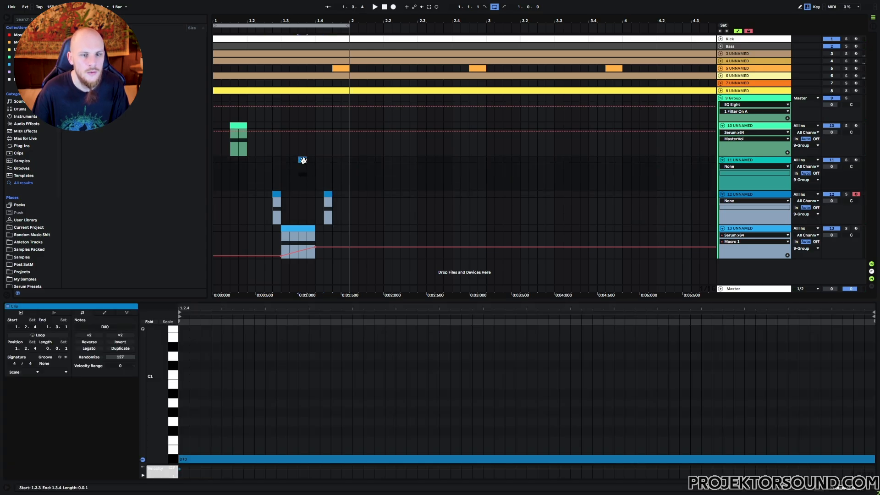
{"action": "left_click", "coordinate": [343, 160]}
{"action": "key", "text": "ctrl+shift+m"}
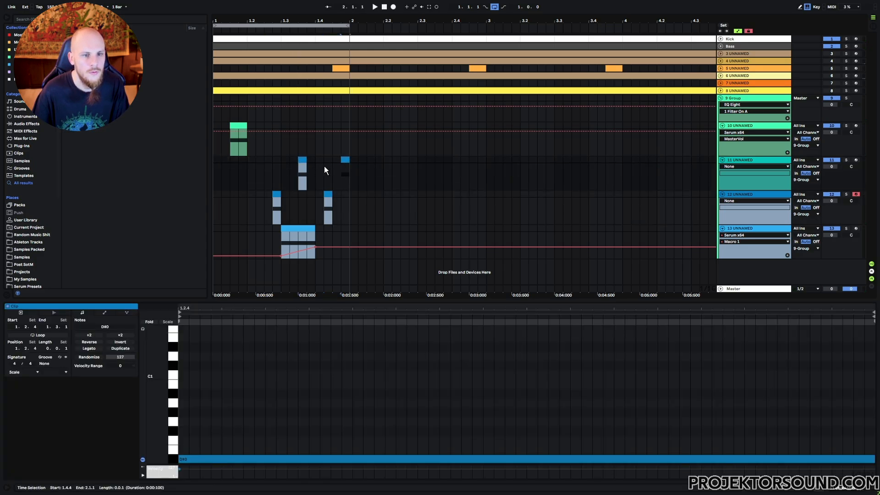
{"action": "left_click", "coordinate": [217, 161]}
{"action": "key", "text": "space"}
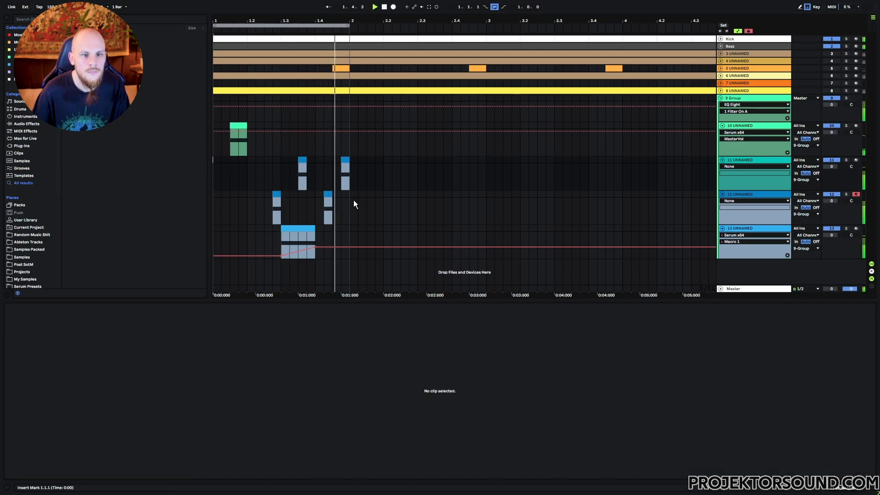
Delete the track 11 clip at 1.4.4.
{"action": "left_click", "coordinate": [346, 172]}
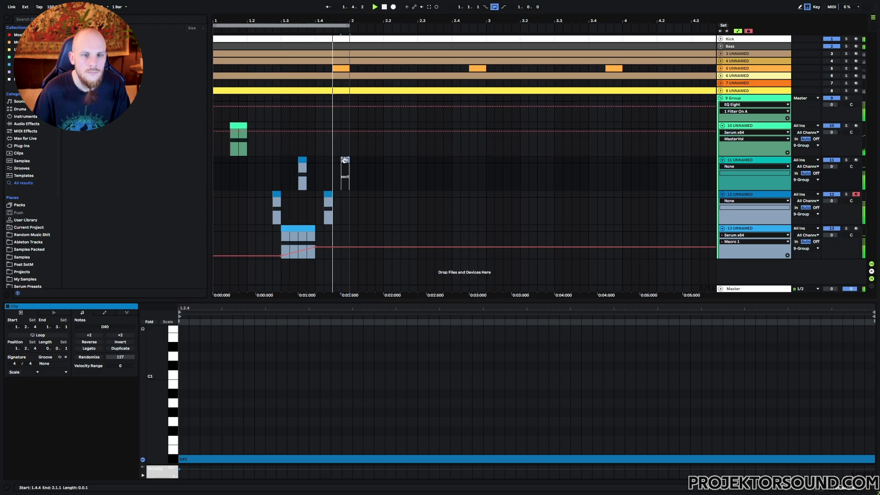
{"action": "left_click", "coordinate": [345, 161]}
{"action": "left_click_drag", "start_coordinate": [336, 167], "coordinate": [350, 160]}
{"action": "key", "text": "Delete"}
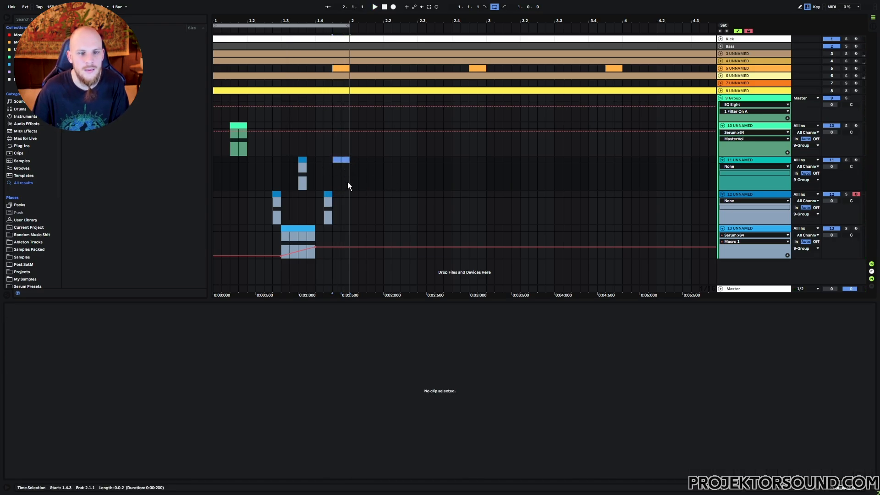
{"action": "left_click", "coordinate": [347, 232]}
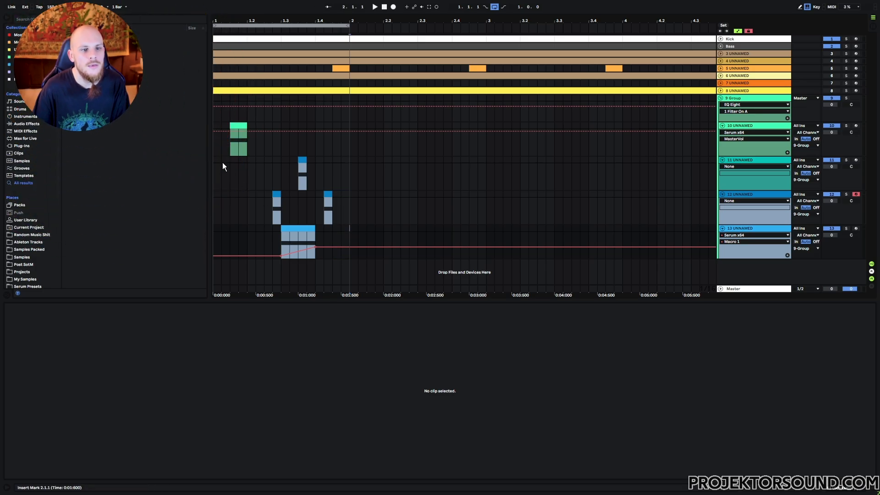
Duplicate the first bar of clips on tracks 10 to 13 into bar 2.
{"action": "left_click_drag", "start_coordinate": [215, 145], "coordinate": [353, 224]}
{"action": "left_click", "coordinate": [217, 126]}
{"action": "key", "text": "ctrl+d"}
{"action": "left_click", "coordinate": [375, 208]}
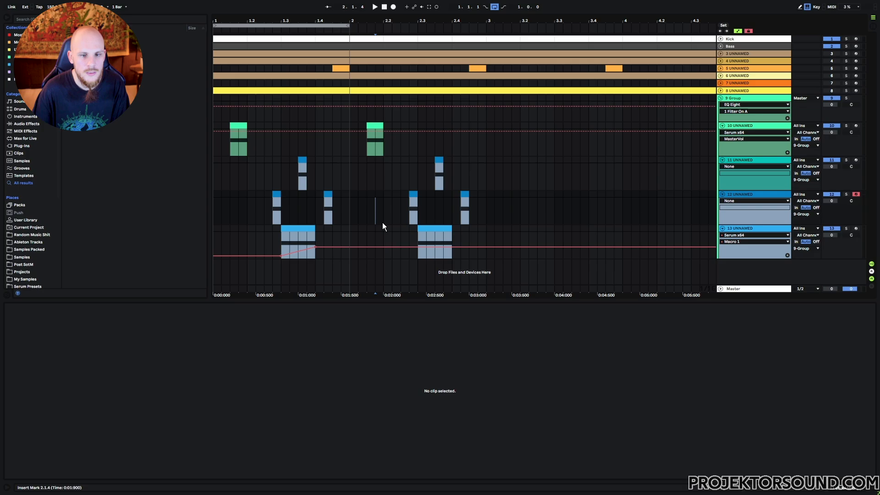
Ramp track 13's Macro 1 automation down from 2.3.1 to 2.4.1 and extend the loop to two bars.
{"action": "left_click_drag", "start_coordinate": [452, 247], "coordinate": [453, 257]}
{"action": "left_click_drag", "start_coordinate": [348, 26], "coordinate": [486, 25]}
{"action": "left_click", "coordinate": [488, 217]}
Copy the track 12 clip at 2.2.4 to 2.2.2 and play the two-bar loop from 1.1.1.
{"action": "left_click", "coordinate": [414, 194]}
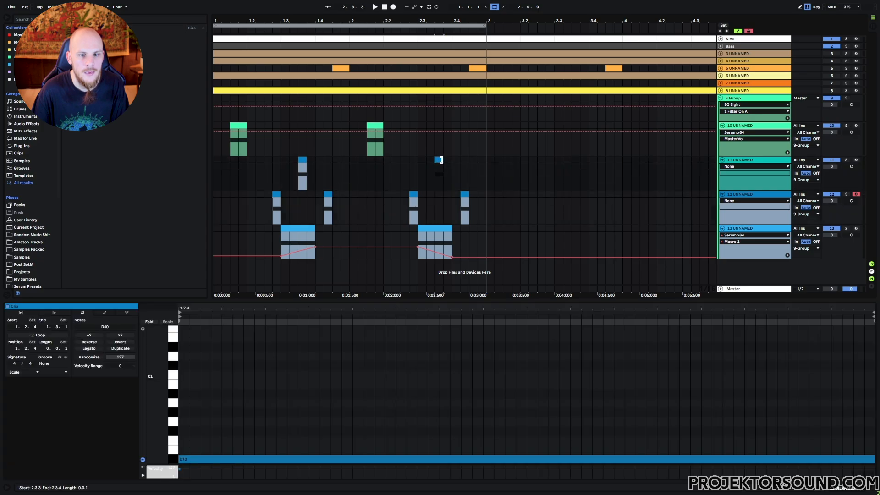
{"action": "left_click_drag", "start_coordinate": [414, 194], "coordinate": [392, 194]}
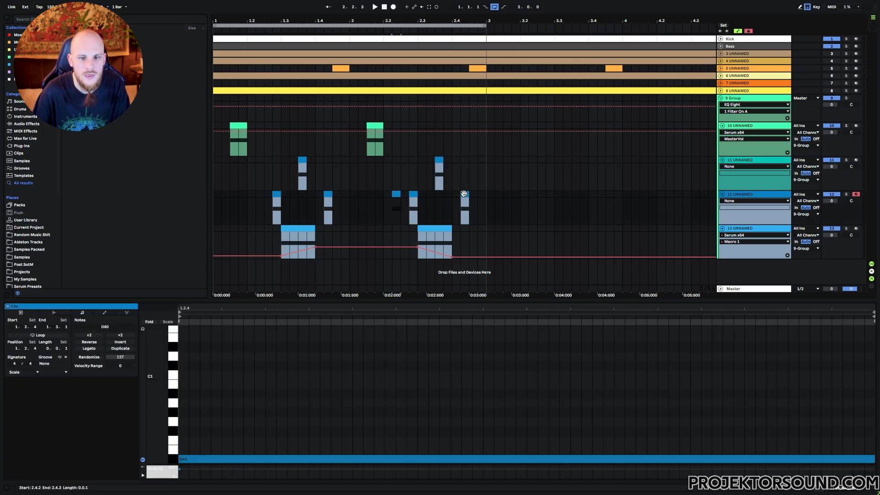
{"action": "left_click", "coordinate": [466, 194]}
{"action": "left_click", "coordinate": [439, 160]}
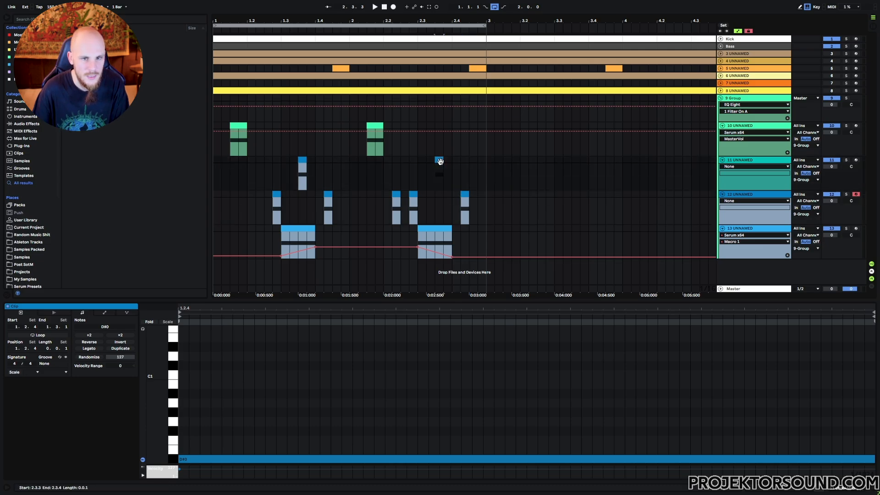
{"action": "left_click", "coordinate": [442, 162]}
{"action": "left_click", "coordinate": [385, 200]}
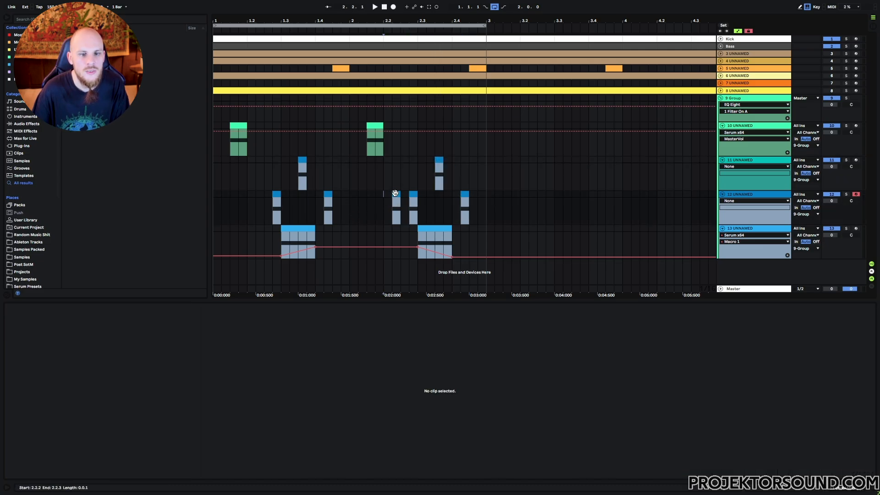
{"action": "left_click", "coordinate": [395, 194]}
{"action": "left_click", "coordinate": [222, 198]}
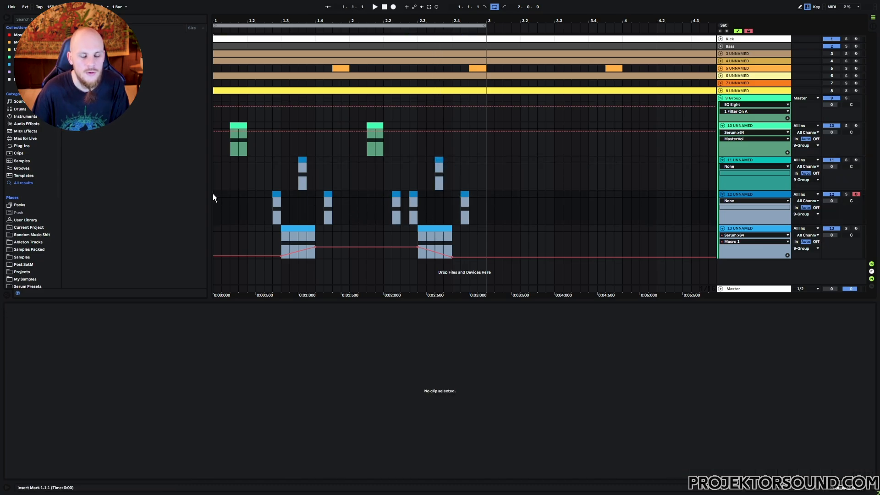
{"action": "key", "text": "space"}
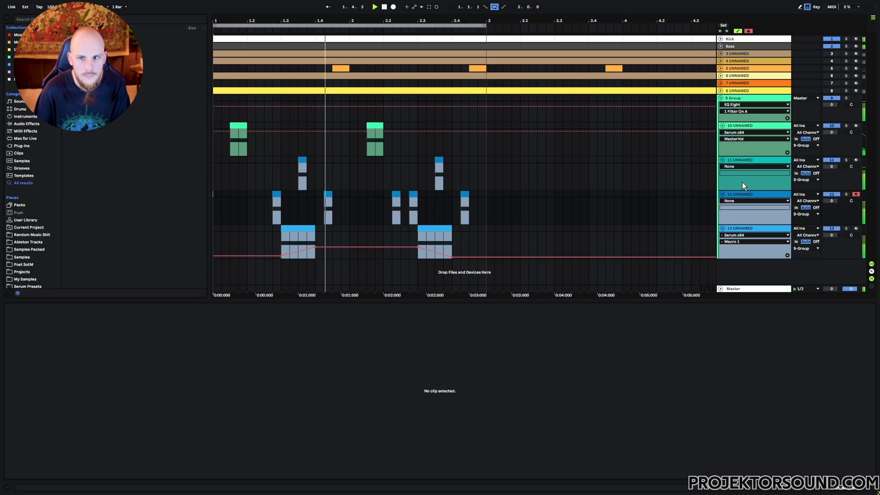
{"action": "key", "text": "space"}
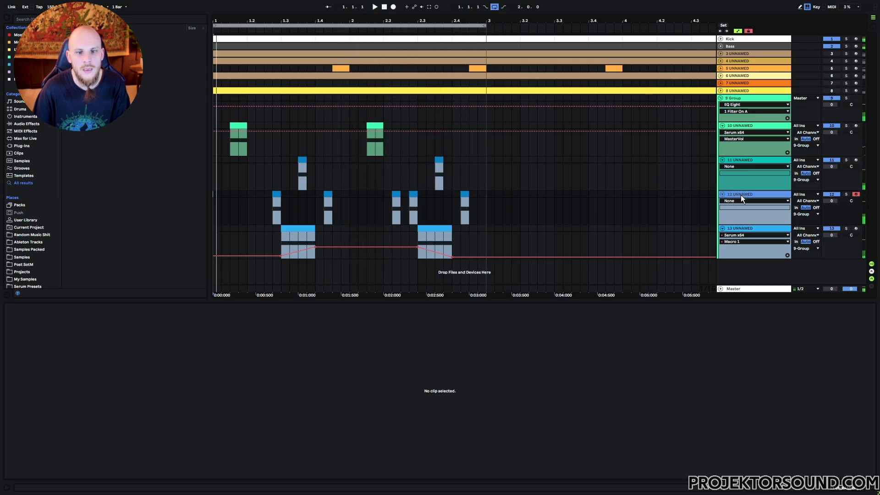
Add the LFOTool_x64 modulation effect to track 12.
{"action": "right_click", "coordinate": [478, 394]}
{"action": "right_click", "coordinate": [477, 395]}
{"action": "left_click", "coordinate": [640, 211]}
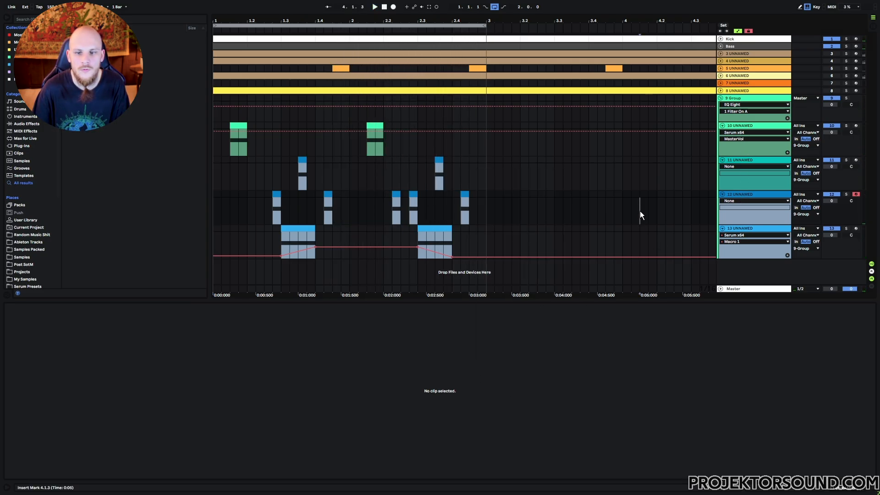
{"action": "right_click", "coordinate": [640, 211]}
{"action": "mouse_move", "coordinate": [693, 299]}
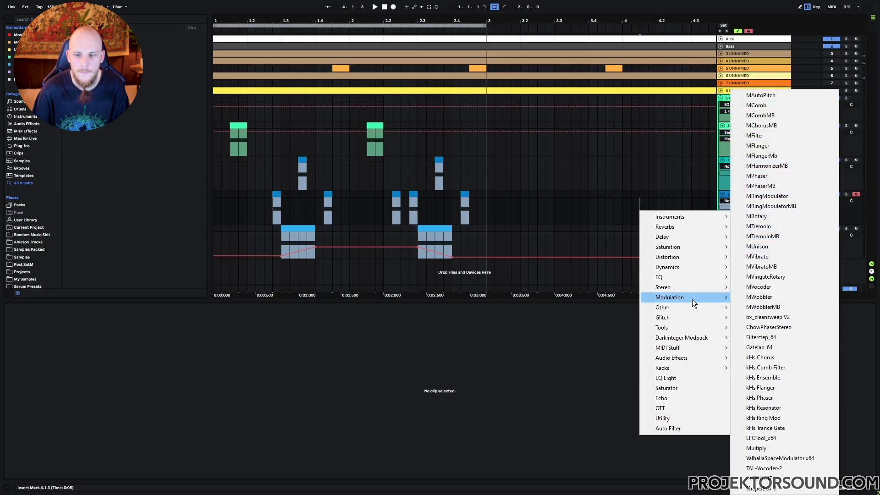
{"action": "left_click", "coordinate": [762, 439]}
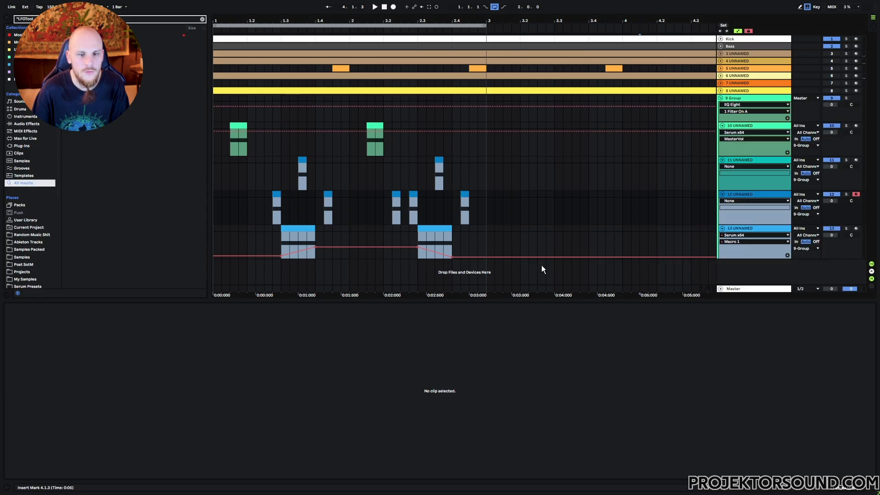
Adjust LFOTool's curve by moving its late peak point and lowering its starting point, and play the loop from 1.1.1.
{"action": "left_click_drag", "start_coordinate": [498, 138], "coordinate": [492, 138]}
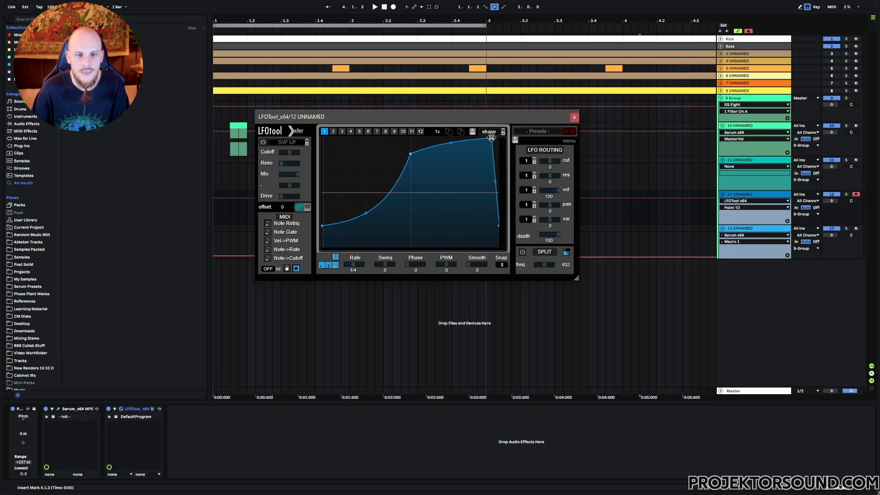
{"action": "left_click", "coordinate": [324, 224]}
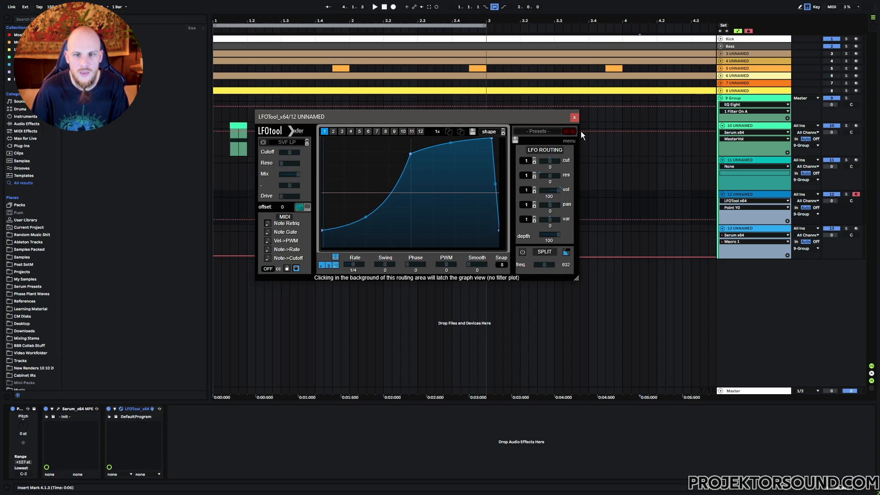
{"action": "left_click", "coordinate": [574, 118]}
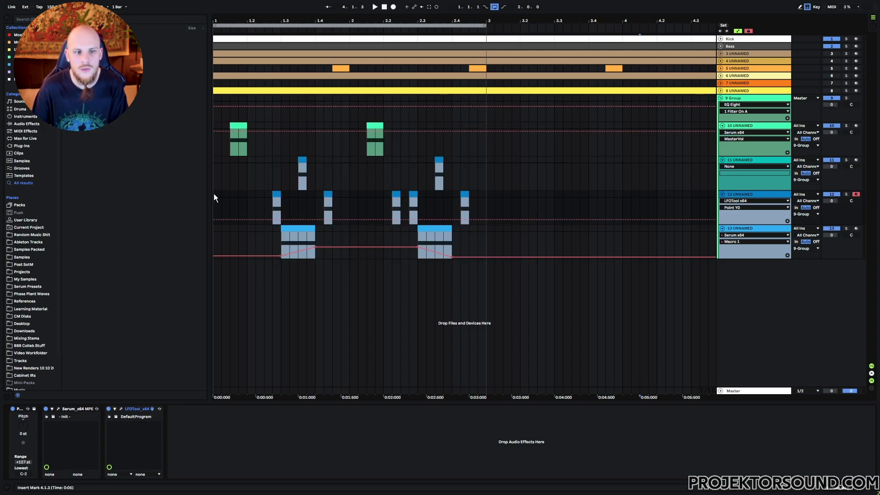
{"action": "key", "text": "space"}
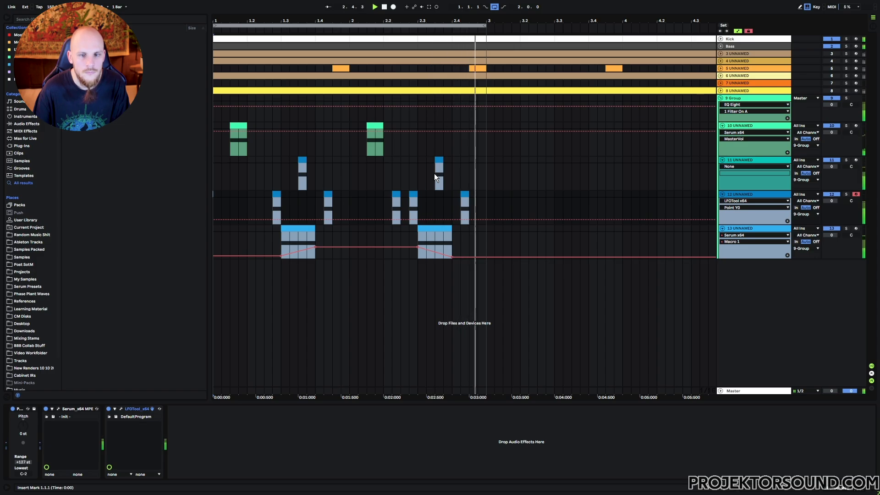
{"action": "left_click", "coordinate": [215, 230]}
{"action": "key", "text": "space"}
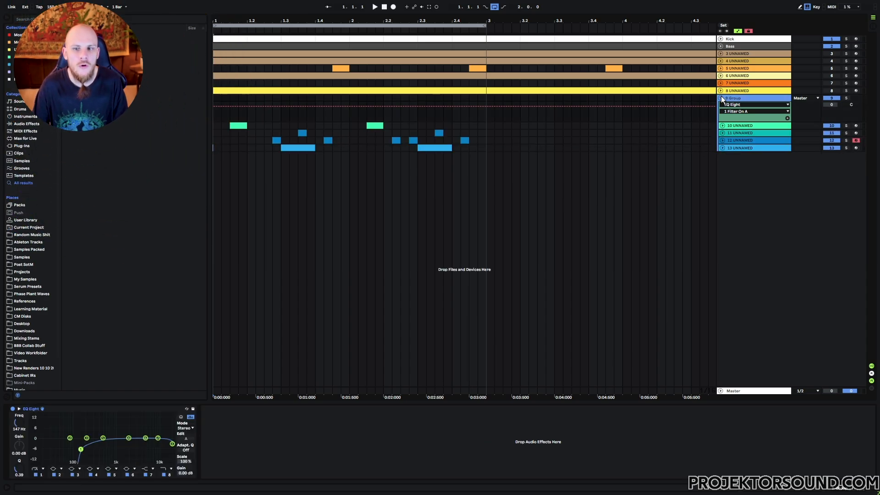
Fold the 9 Group and show the device chain of track 4.
{"action": "key", "text": "u"}
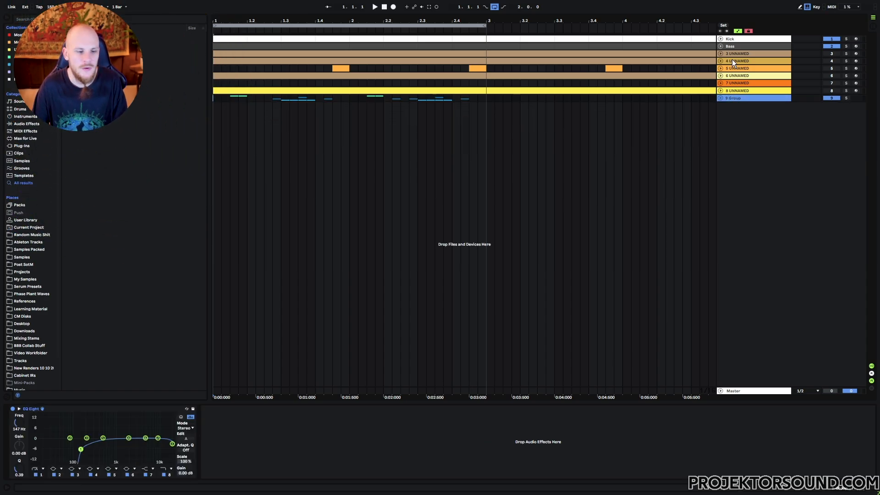
{"action": "left_click", "coordinate": [732, 59]}
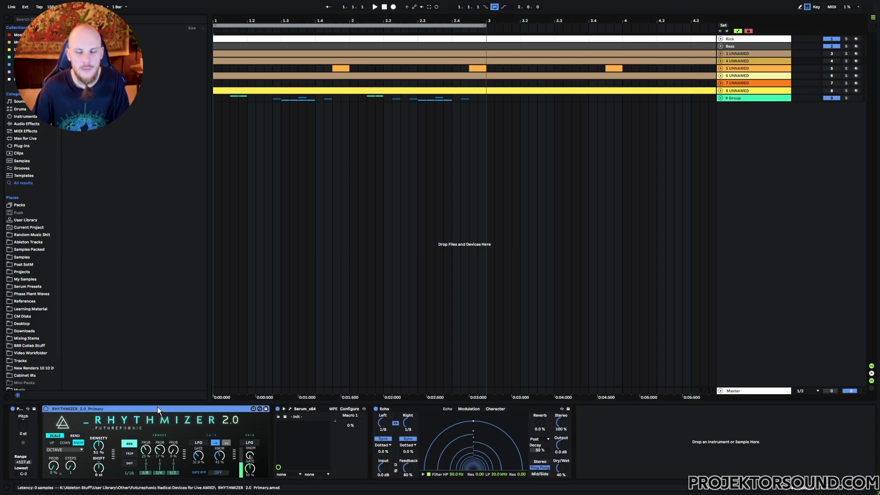
{"action": "left_click", "coordinate": [736, 148]}
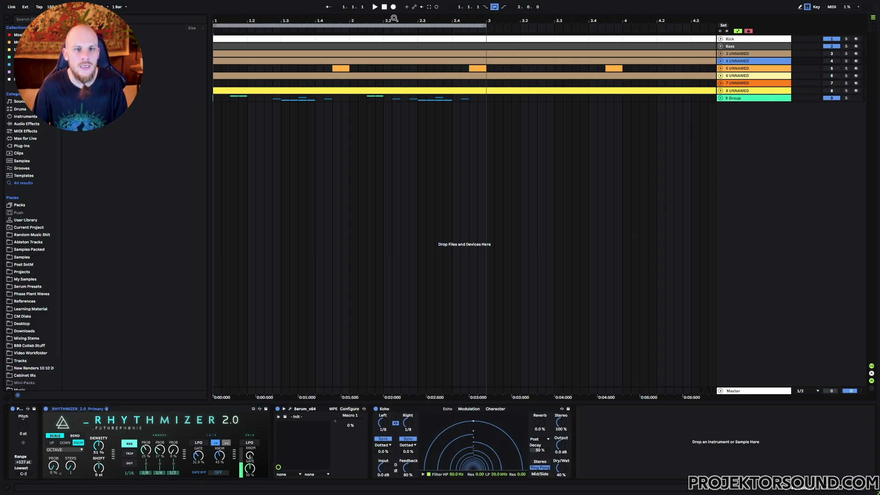
Replace the clips on track 8 with one new MIDI clip from 1.1.1 to 17.1.1.
{"action": "left_click_drag", "start_coordinate": [395, 19], "coordinate": [394, 5]}
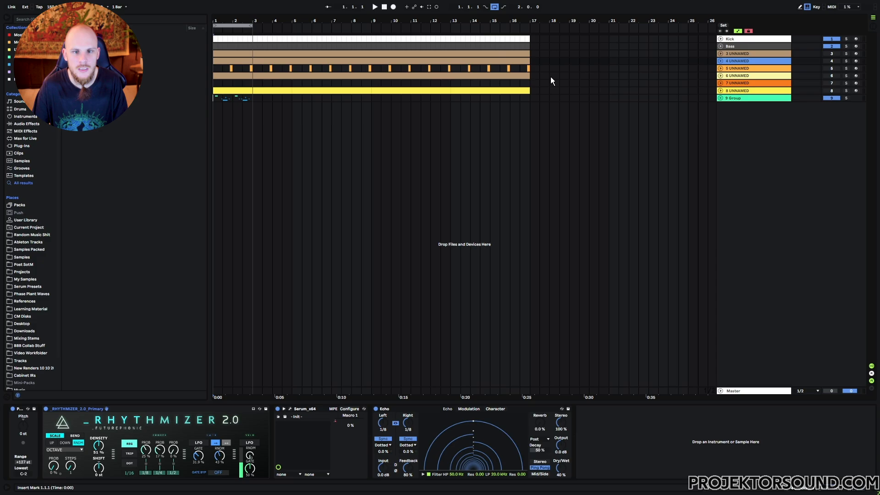
{"action": "left_click", "coordinate": [485, 97]}
{"action": "left_click", "coordinate": [484, 90]}
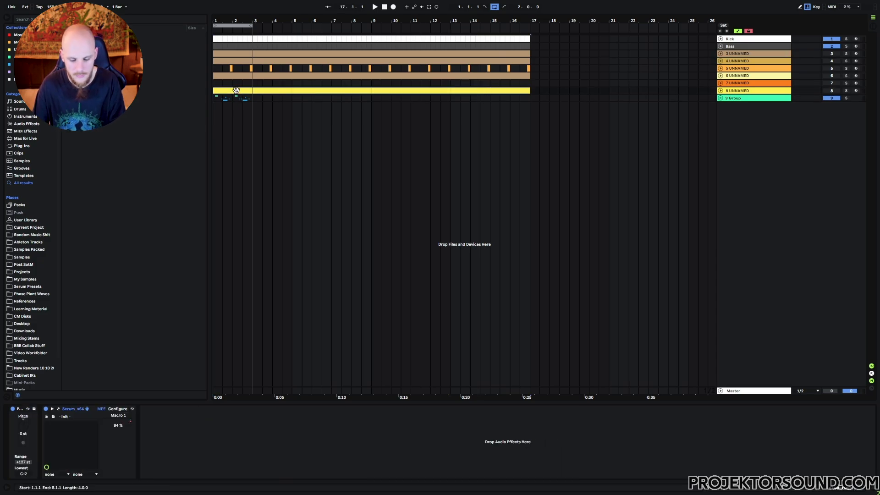
{"action": "key", "text": "Delete"}
{"action": "left_click_drag", "start_coordinate": [219, 92], "coordinate": [455, 92]}
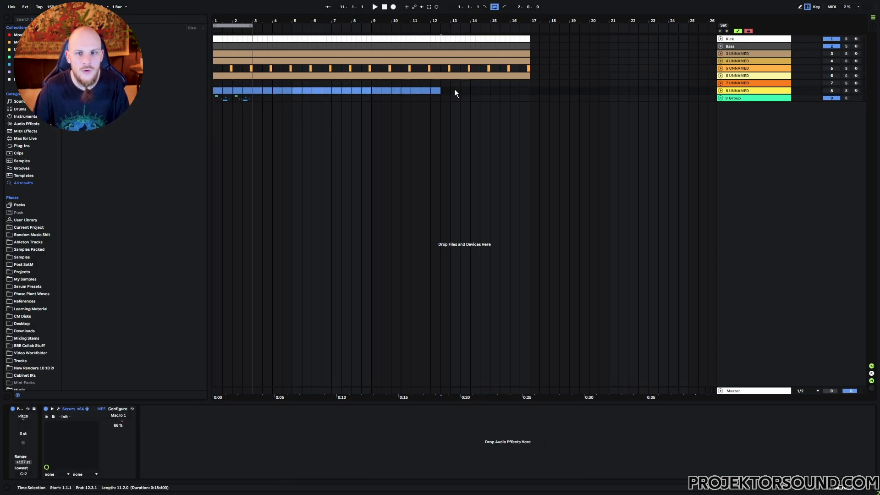
{"action": "key", "text": "ctrl+shift+m"}
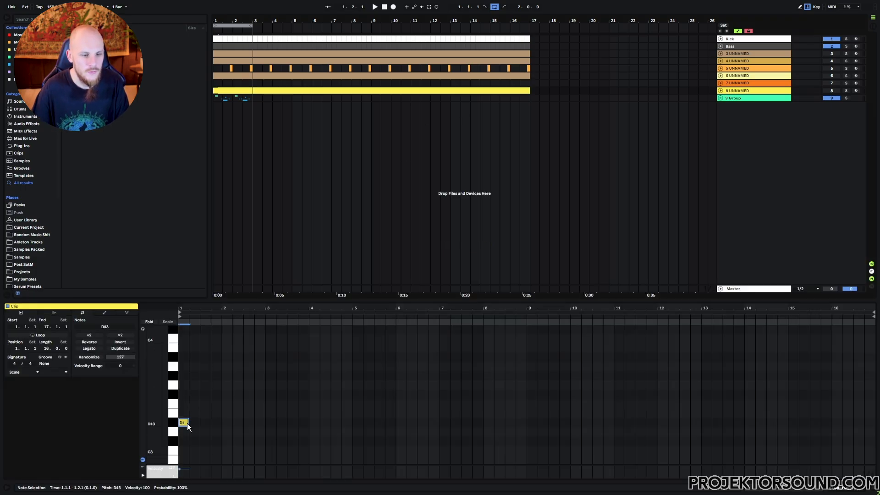
Stretch the D#3 note across all 16 bars, transpose it to D#0, and play track 8 soloed.
{"action": "mouse_move", "coordinate": [181, 423]}
{"action": "left_mouse_down"}
{"action": "mouse_move", "coordinate": [855, 424]}
{"action": "mouse_move", "coordinate": [873, 441]}
{"action": "left_mouse_up"}
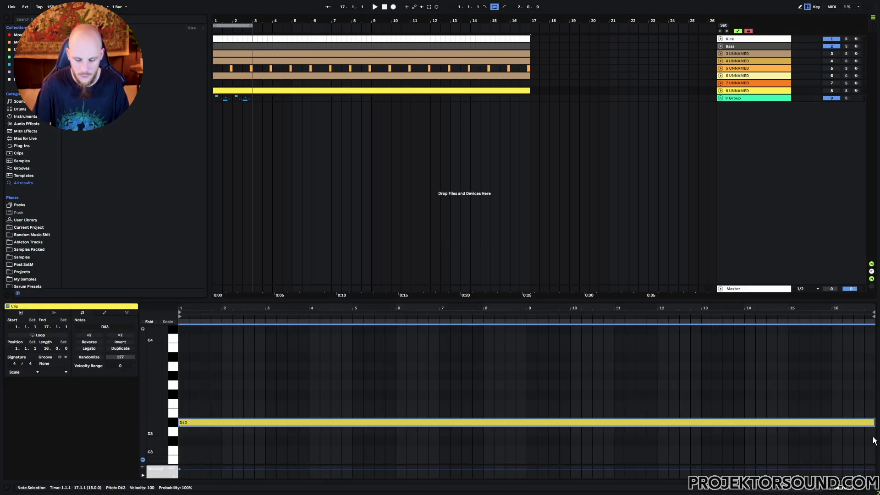
{"action": "key", "text": "shift+Down"}
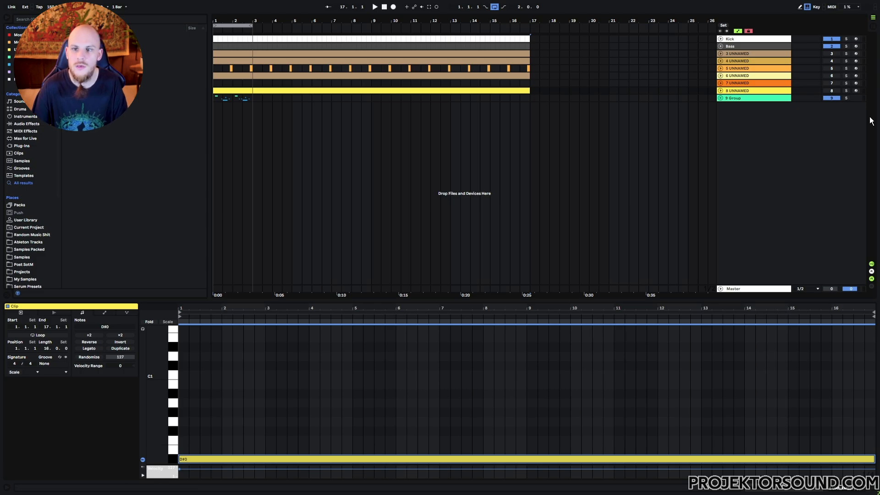
{"action": "left_click", "coordinate": [846, 90]}
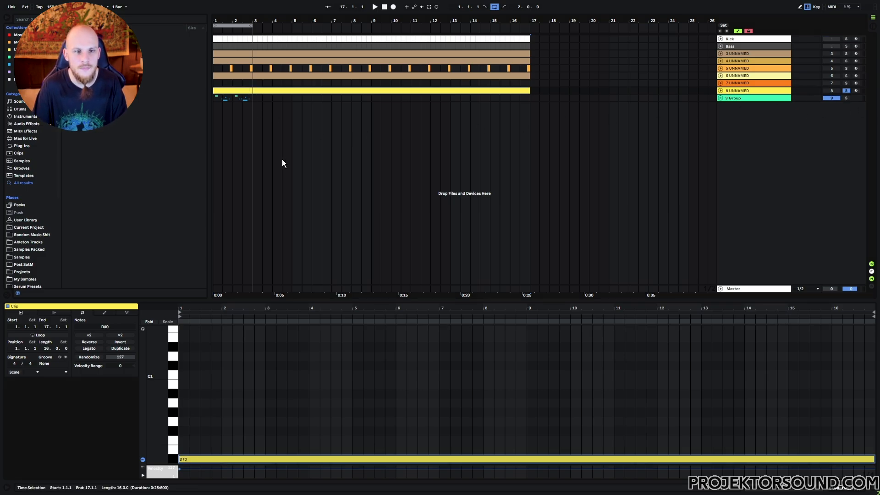
{"action": "key", "text": "space"}
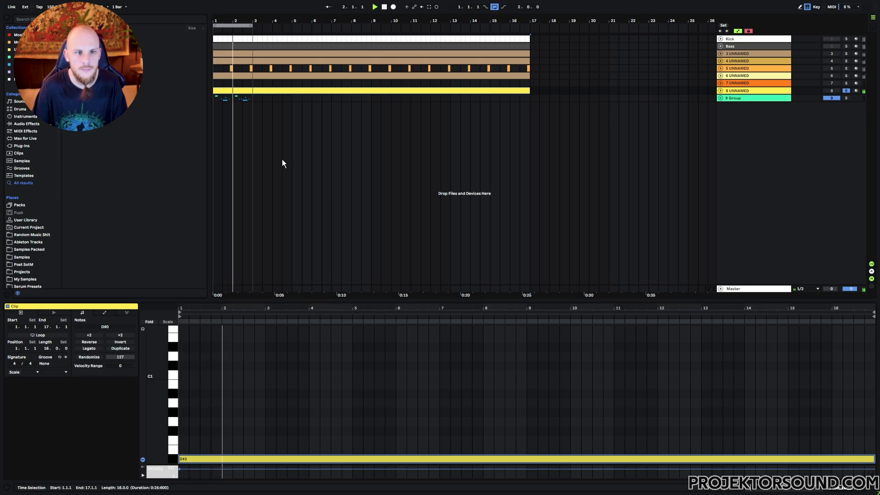
Extend the arrangement loop to 16 bars from 1.1.1 and show track 8's device chain.
{"action": "left_click_drag", "start_coordinate": [249, 28], "coordinate": [530, 27]}
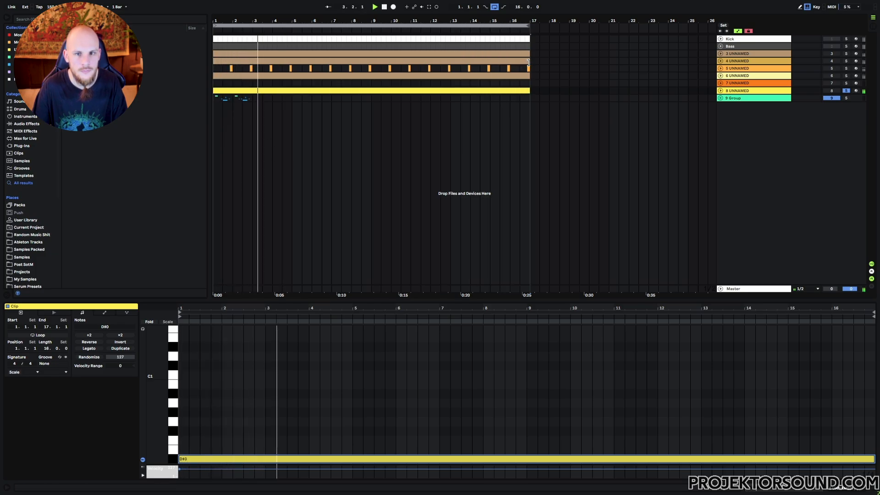
{"action": "left_click", "coordinate": [753, 91]}
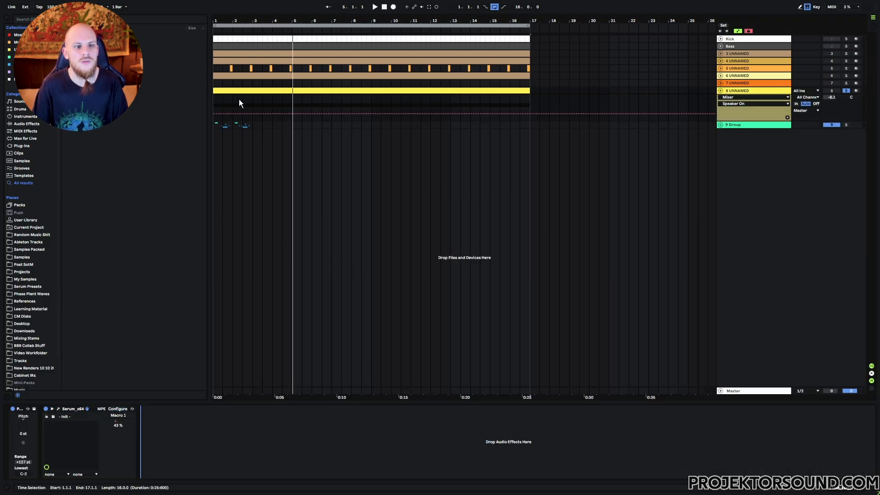
{"action": "left_click", "coordinate": [215, 103]}
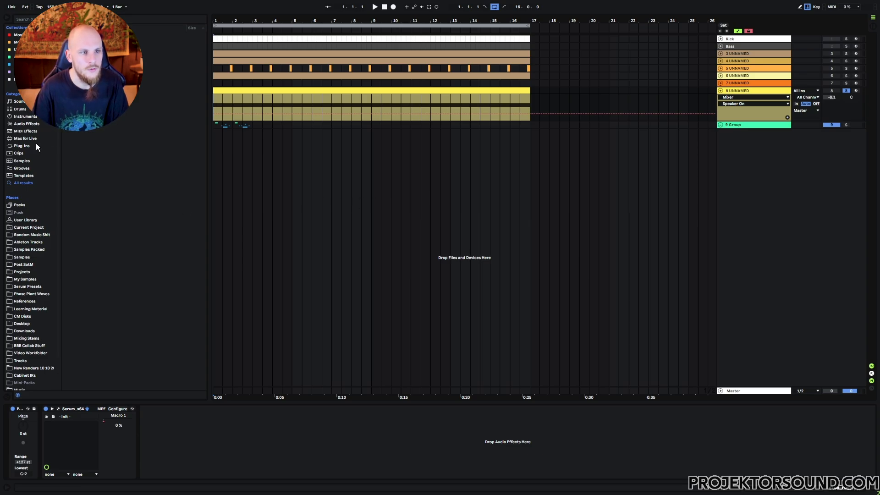
Insert the Max for Live device RHYTHMIZER 2.0 before Serum on track 8 and play from 1.1.1.
{"action": "left_click", "coordinate": [24, 137]}
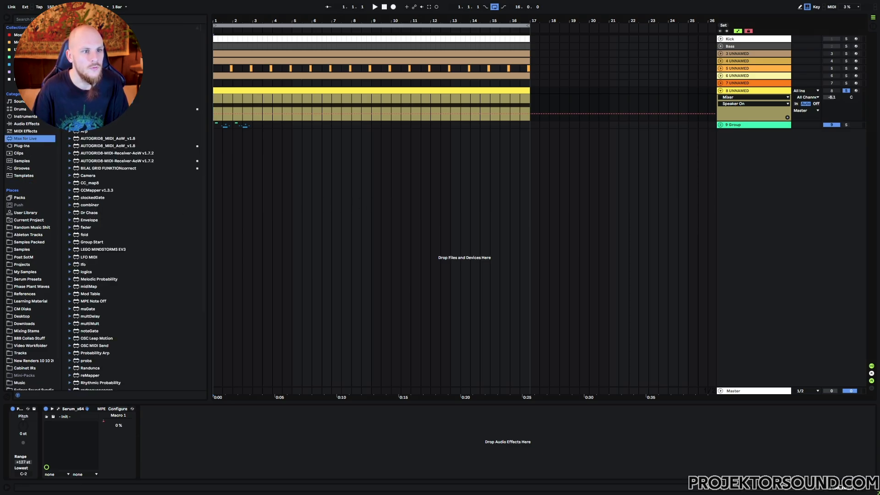
{"action": "left_click_drag", "start_coordinate": [96, 101], "coordinate": [57, 461]}
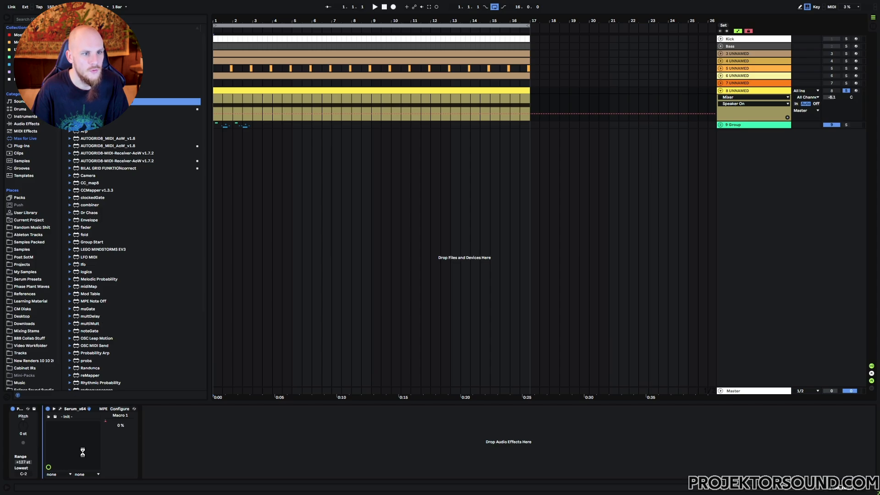
{"action": "left_click", "coordinate": [217, 97]}
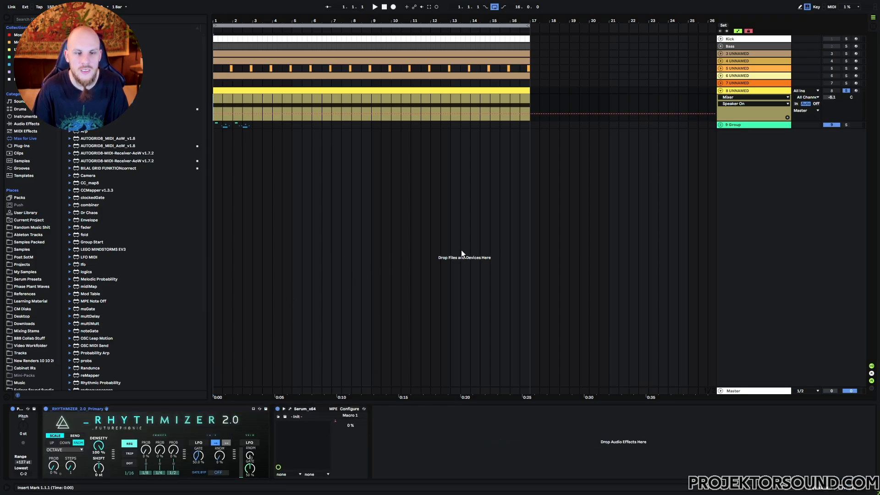
{"action": "key", "text": "space"}
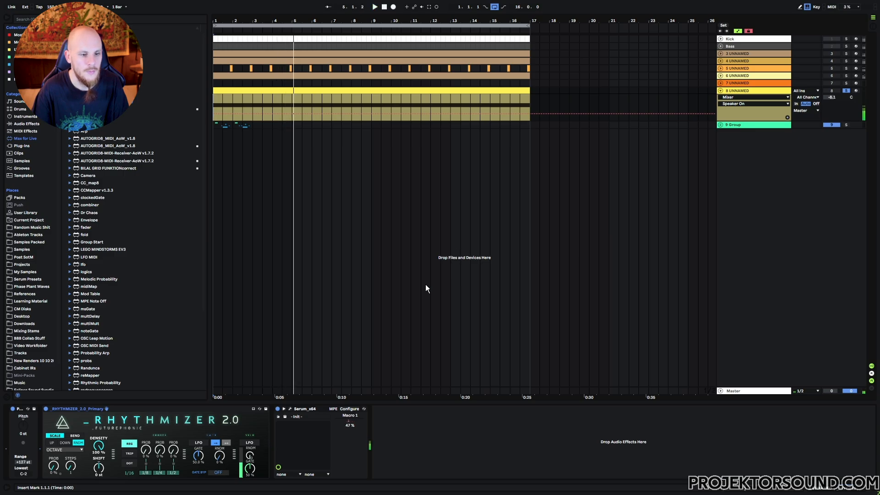
Set Rhythmizer's 1/8 probability to 27% and its 1/4 probability to 21%, and audition the rhythm.
{"action": "left_click", "coordinate": [147, 454]}
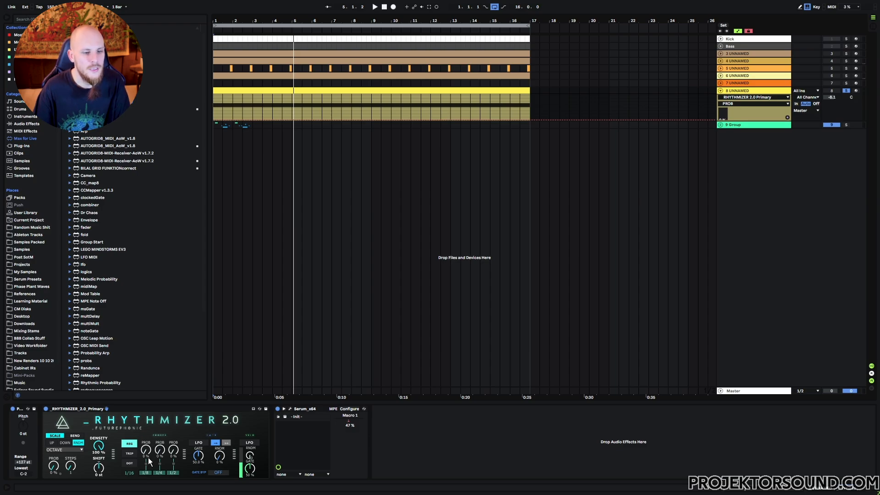
{"action": "left_click_drag", "start_coordinate": [147, 455], "coordinate": [146, 450]}
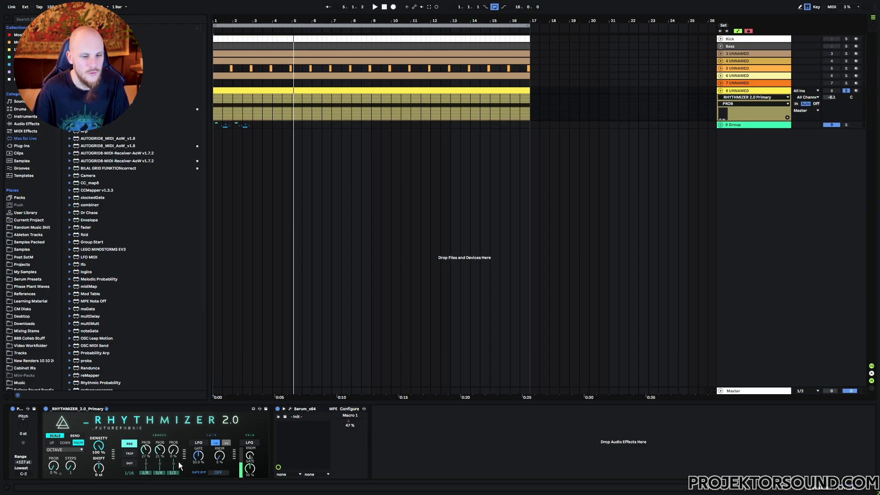
{"action": "key", "text": "space"}
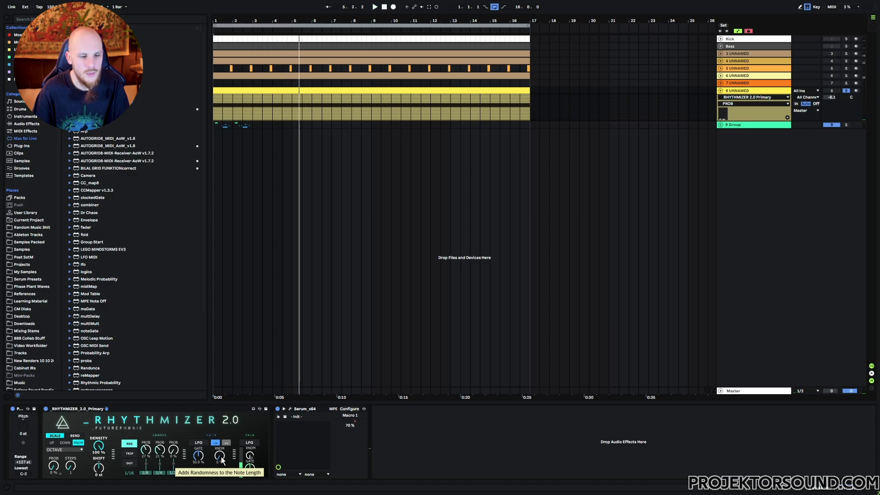
Add note-length randomness in Rhythmizer with a 40.6% gate, lower the velocity gate to 4% with raised velocity randomness, and play.
{"action": "mouse_move", "coordinate": [221, 461]}
{"action": "left_mouse_down"}
{"action": "mouse_move", "coordinate": [200, 462]}
{"action": "mouse_move", "coordinate": [221, 454]}
{"action": "left_mouse_up"}
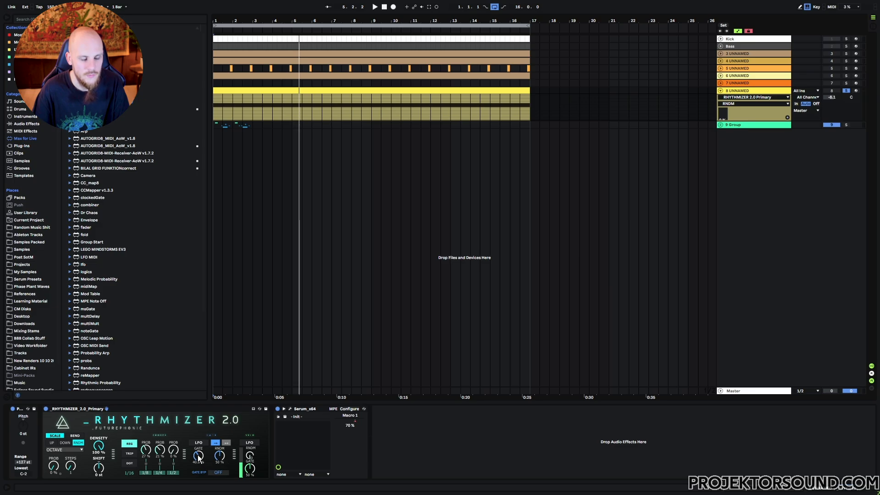
{"action": "key", "text": "space"}
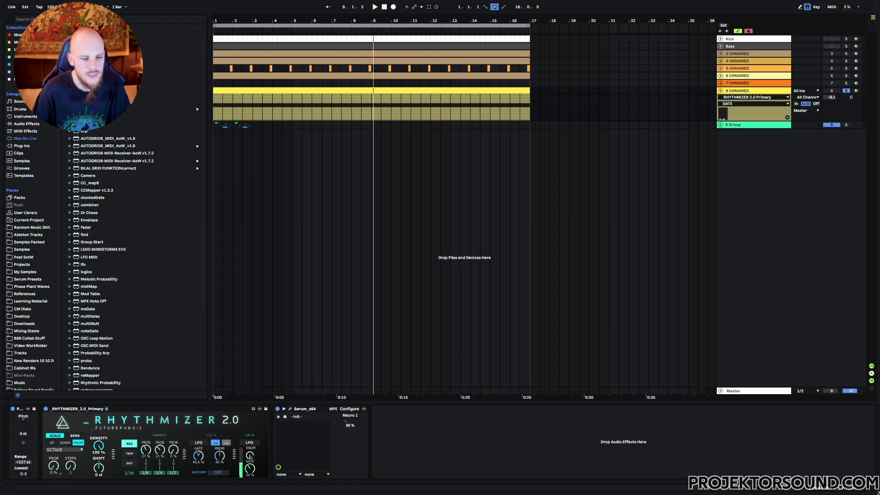
{"action": "mouse_move", "coordinate": [250, 468]}
{"action": "left_mouse_down"}
{"action": "mouse_move", "coordinate": [250, 488]}
{"action": "mouse_move", "coordinate": [250, 479]}
{"action": "left_mouse_up"}
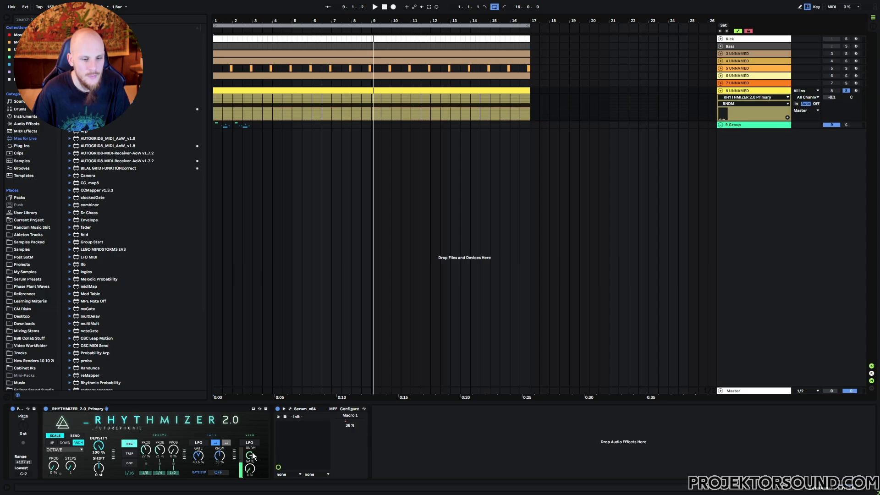
{"action": "left_click", "coordinate": [293, 411]}
{"action": "key", "text": "space"}
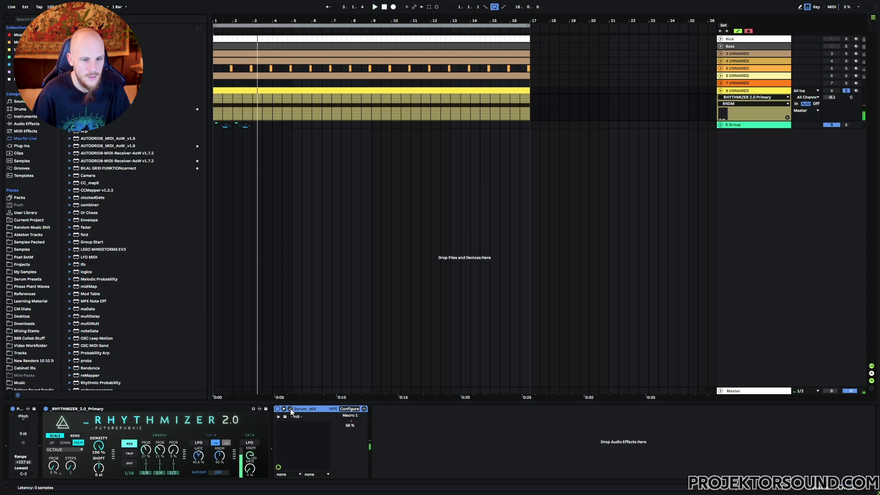
Set Serum's oscillator A warp mode to Remap 1 on track 8 and open its remap editor.
{"action": "left_click", "coordinate": [290, 409]}
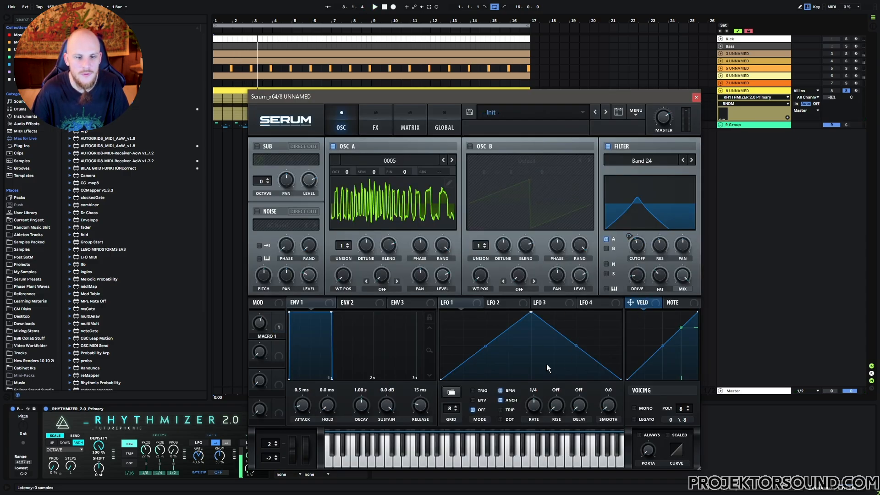
{"action": "left_click", "coordinate": [384, 288]}
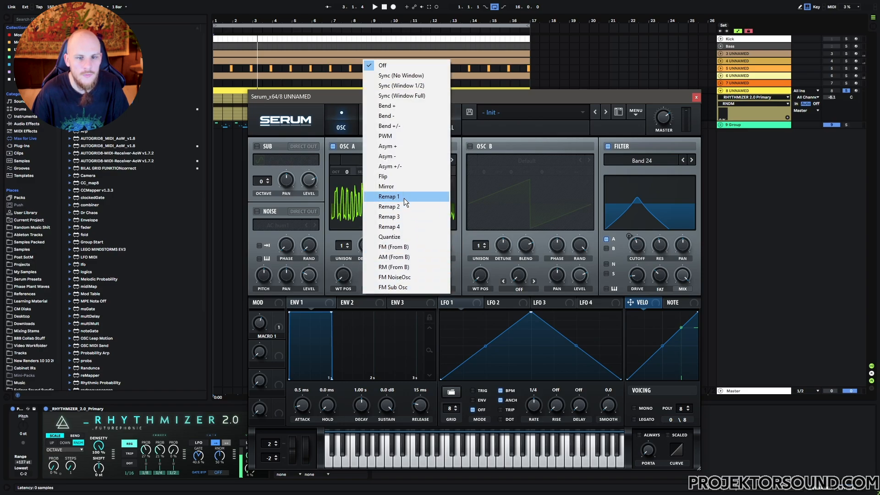
{"action": "left_click", "coordinate": [403, 198]}
{"action": "left_click", "coordinate": [397, 271]}
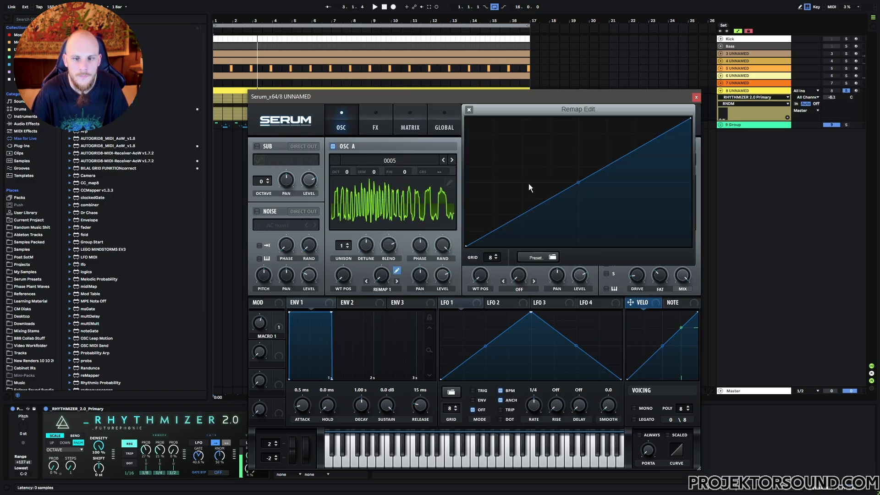
Add a point to the remap curve, bend the lower segment down and the upper segment up, and audition it.
{"action": "double_click", "coordinate": [553, 196]}
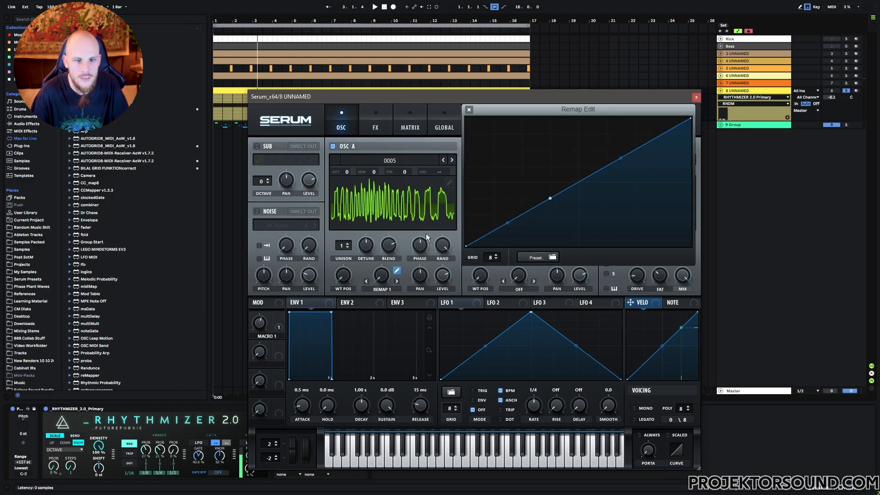
{"action": "left_click_drag", "start_coordinate": [507, 226], "coordinate": [510, 237]}
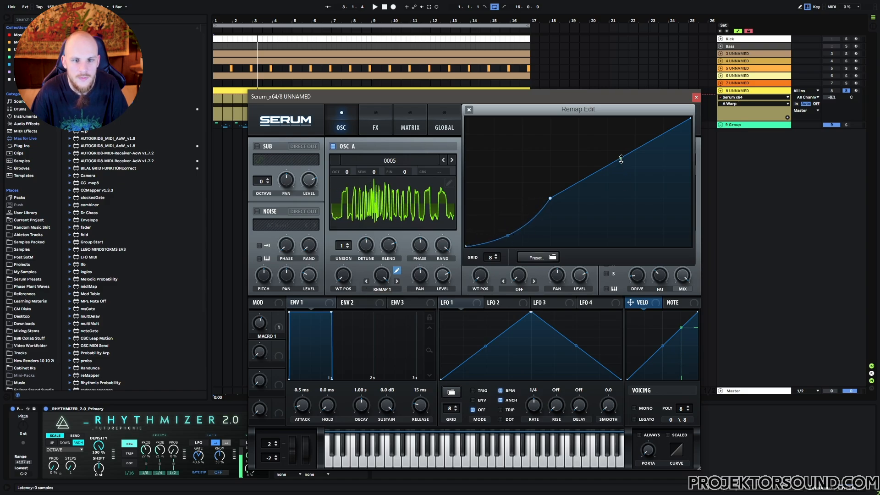
{"action": "mouse_move", "coordinate": [621, 160]}
{"action": "left_mouse_down"}
{"action": "mouse_move", "coordinate": [621, 134]}
{"action": "mouse_move", "coordinate": [620, 143]}
{"action": "left_mouse_up"}
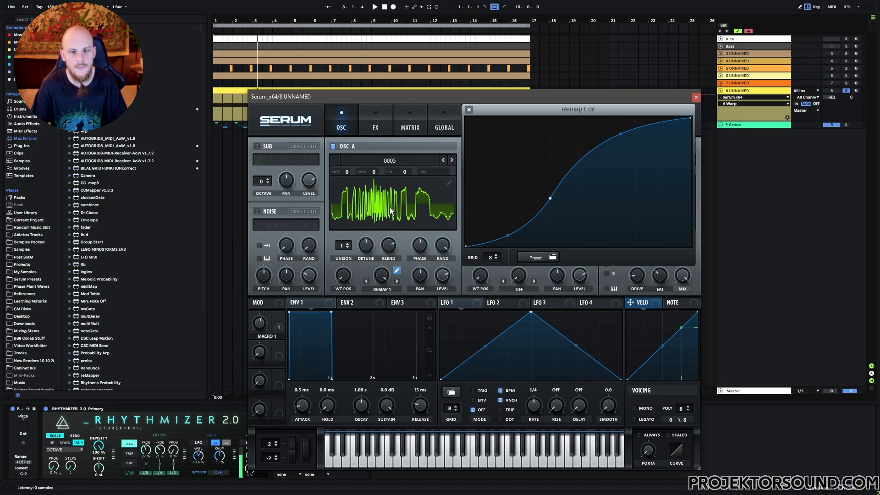
{"action": "key", "text": "space"}
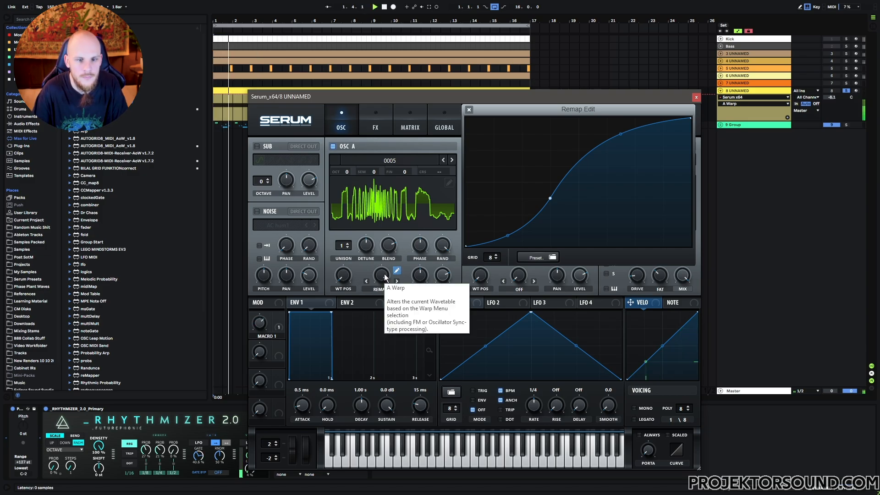
Lower oscillator A's warp to its minimum, modulate it by velocity, and audition the sound before closing Serum.
{"action": "left_click_drag", "start_coordinate": [382, 286], "coordinate": [377, 424]}
{"action": "left_click", "coordinate": [469, 109]}
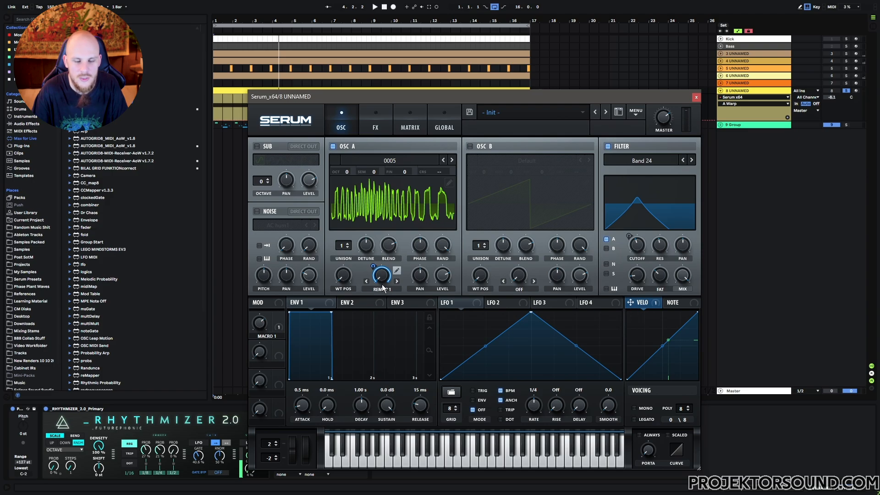
{"action": "key", "text": "space"}
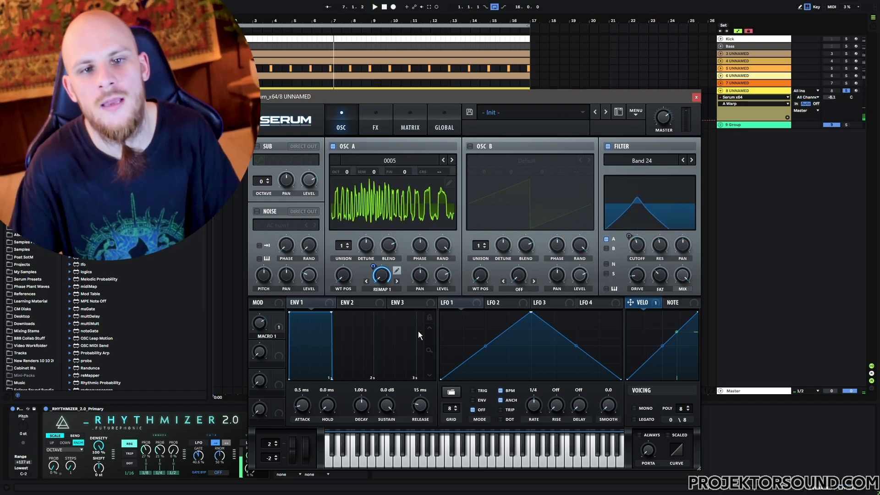
{"action": "left_click", "coordinate": [698, 97]}
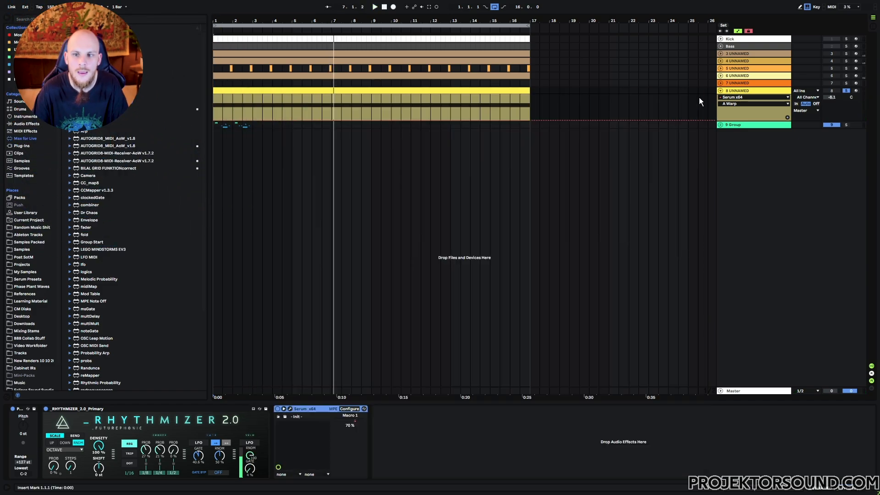
Copy the Echo device from track 6 to the end of track 8's device chain.
{"action": "left_click", "coordinate": [741, 76]}
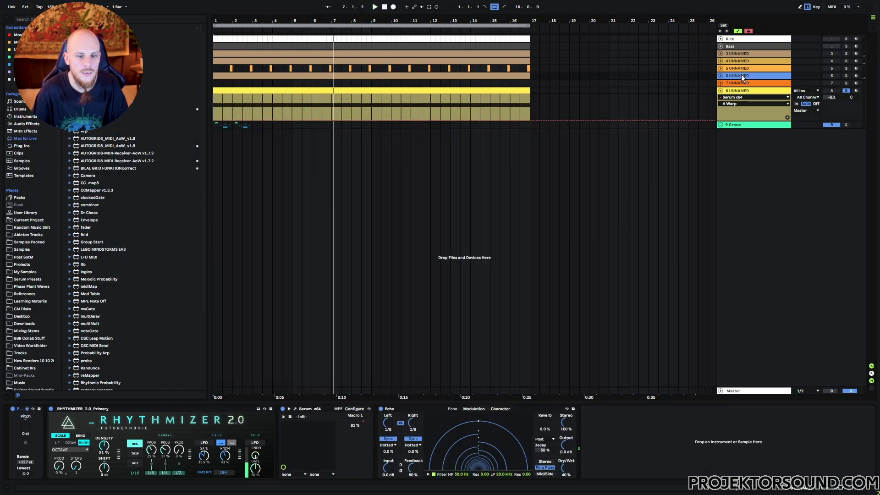
{"action": "left_click", "coordinate": [403, 407]}
{"action": "left_click", "coordinate": [846, 90]}
{"action": "left_click", "coordinate": [439, 466]}
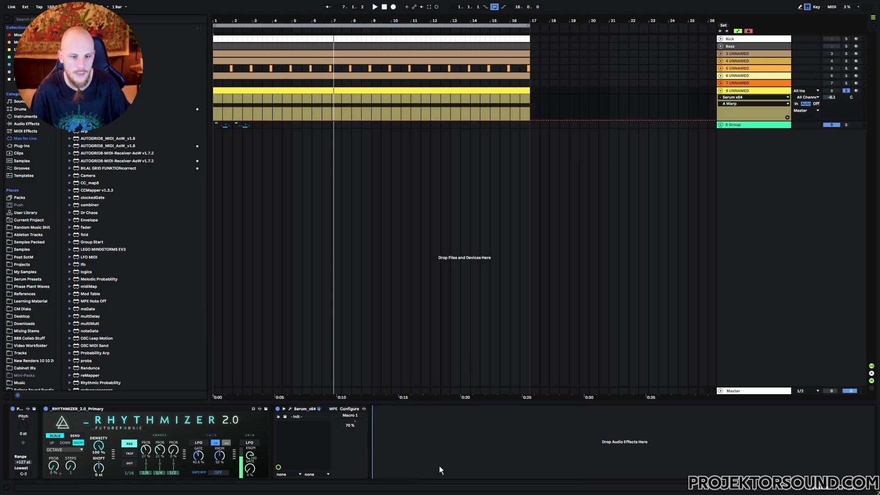
{"action": "key", "text": "ctrl+v"}
Play the arrangement from 1.1.1, activating track 8 and deactivating the 9 Group.
{"action": "left_click", "coordinate": [217, 109]}
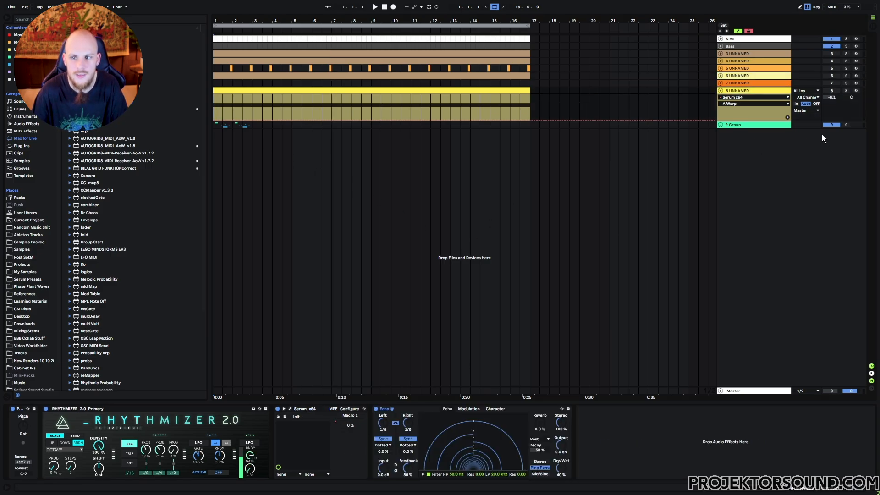
{"action": "key", "text": "space"}
{"action": "left_click", "coordinate": [832, 91]}
{"action": "left_click", "coordinate": [830, 125]}
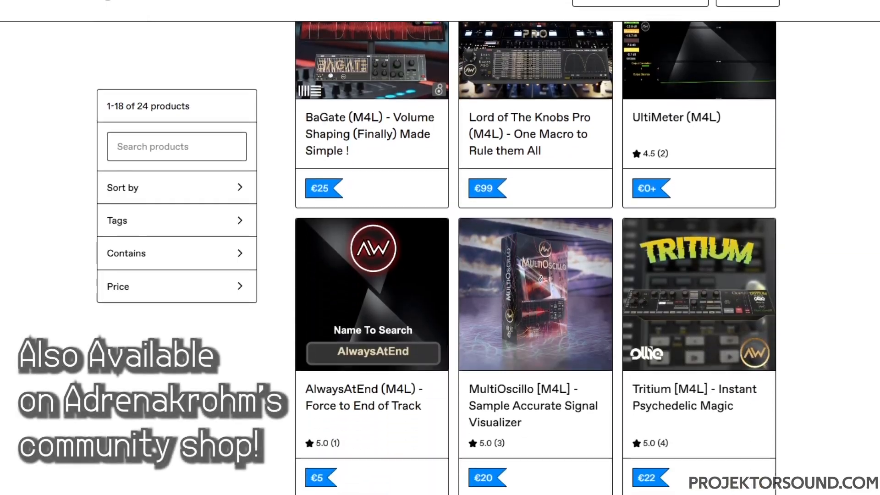
{"action": "scroll", "coordinate": [535, 257], "scroll_direction": "down", "scroll_amount": 20}
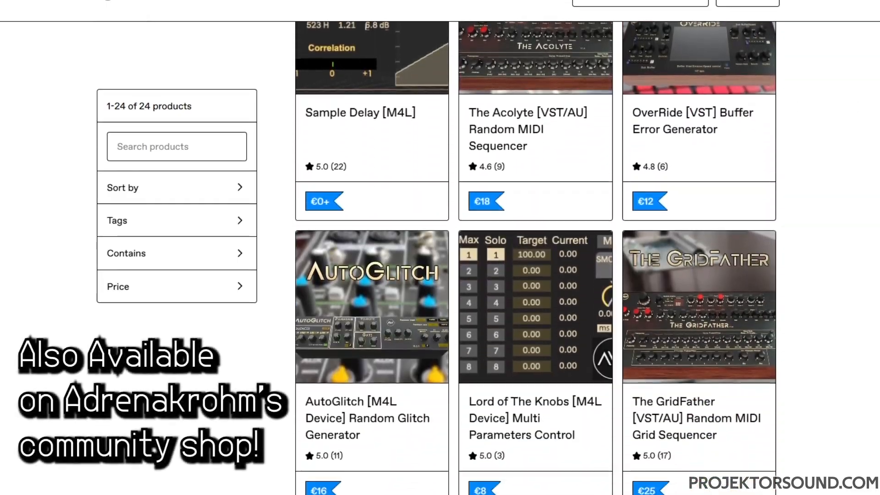
{"action": "scroll", "coordinate": [535, 257], "scroll_direction": "down", "scroll_amount": 10}
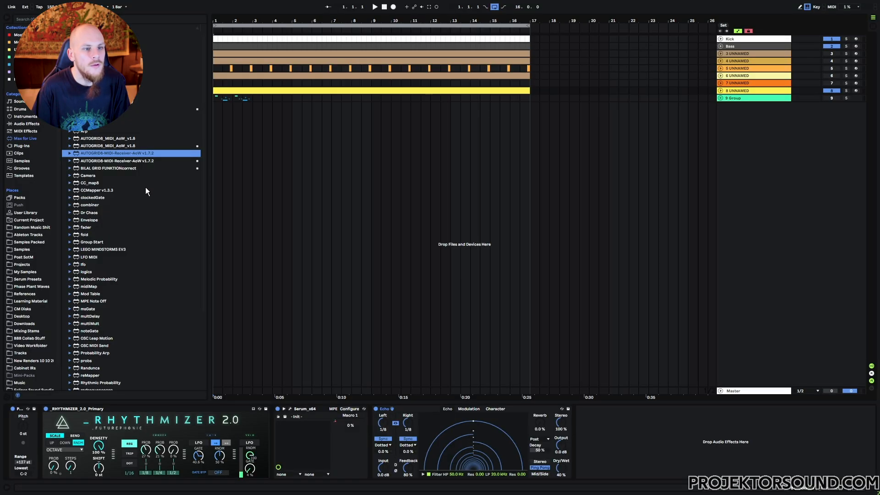
Create two new MIDI tracks, one holding AUTOGRID8-MIDI-Receiver-AoW v1.7.2 and the other AUTOGRID8_MIDI_AoW v1.8.
{"action": "left_click", "coordinate": [139, 160]}
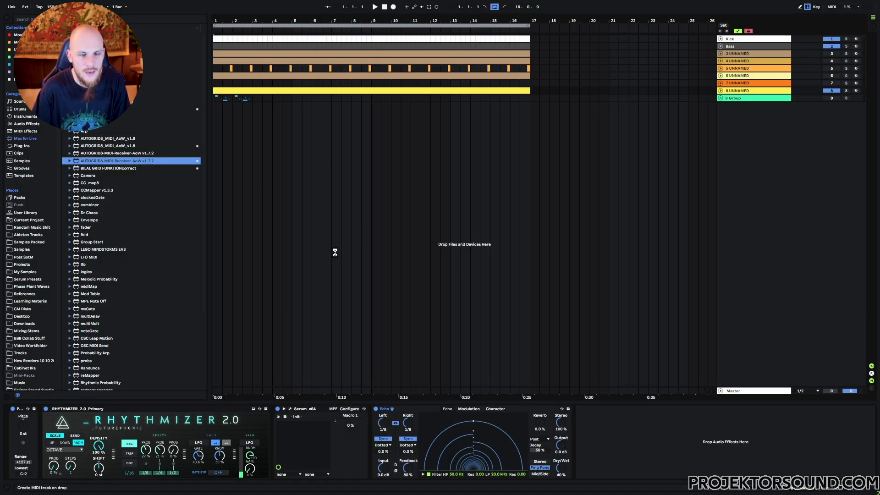
{"action": "left_click_drag", "start_coordinate": [335, 252], "coordinate": [333, 253]}
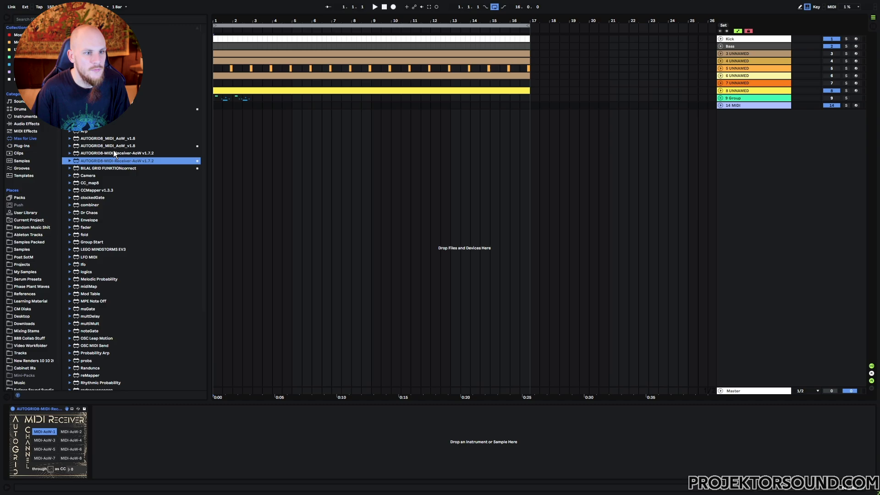
{"action": "left_click_drag", "start_coordinate": [106, 147], "coordinate": [215, 183]}
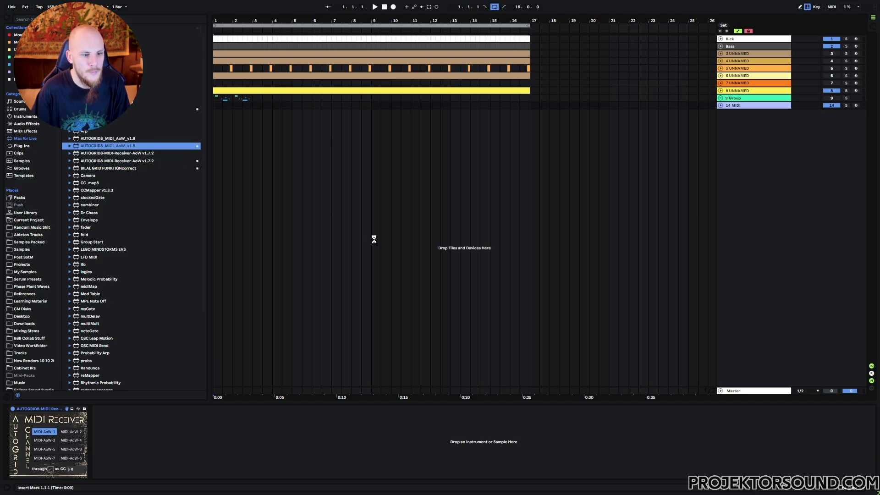
{"action": "left_click_drag", "start_coordinate": [374, 240], "coordinate": [373, 240]}
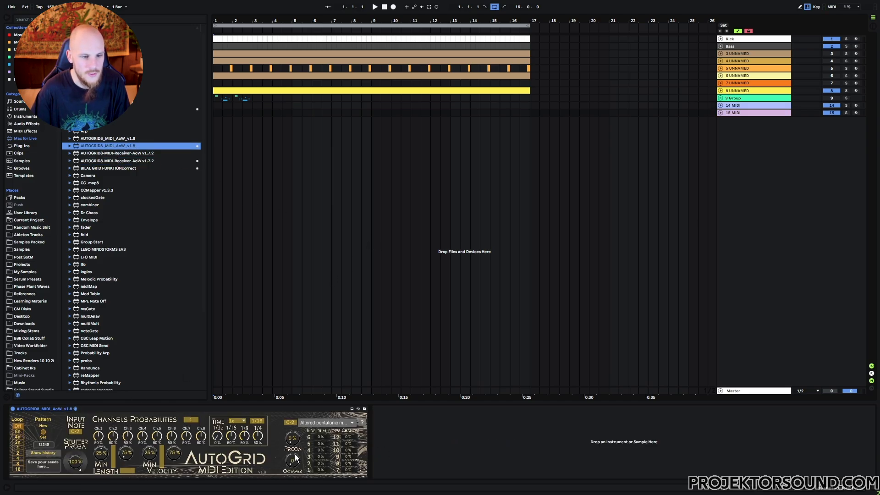
{"action": "left_click", "coordinate": [735, 106]}
{"action": "left_click", "coordinate": [739, 112]}
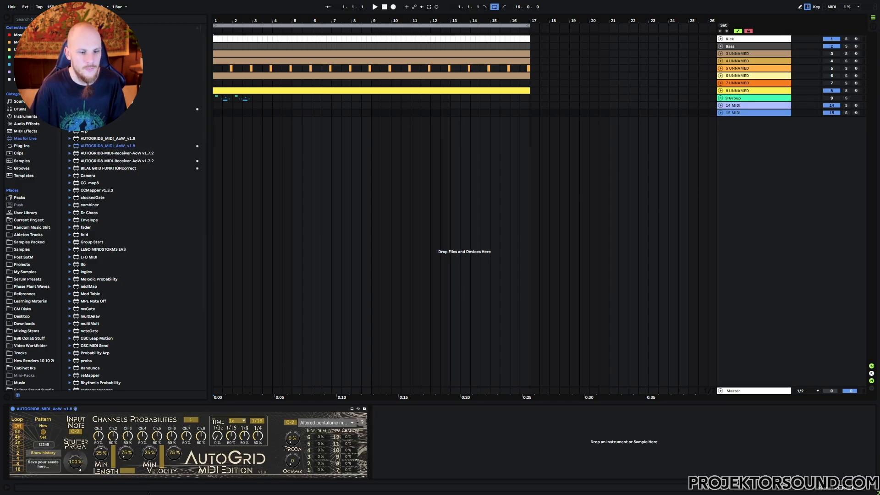
{"action": "left_click", "coordinate": [736, 105]}
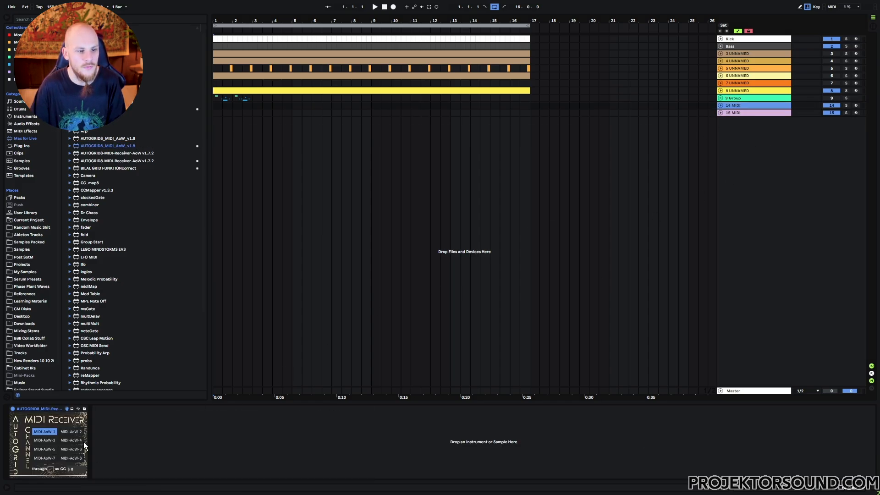
{"action": "left_click", "coordinate": [44, 441]}
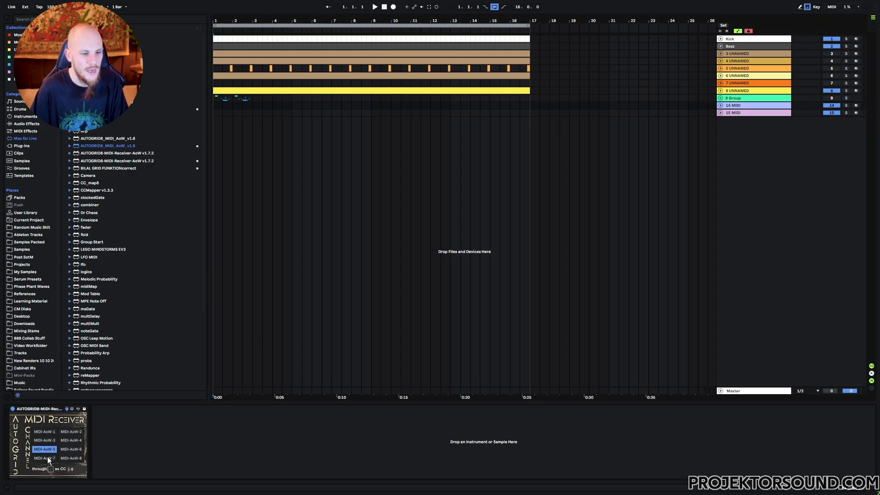
{"action": "left_click", "coordinate": [45, 432]}
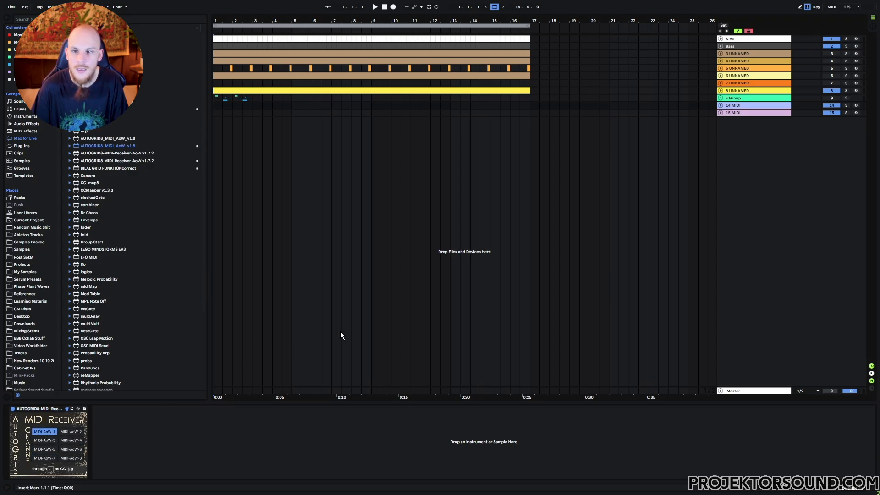
{"action": "left_click", "coordinate": [736, 112]}
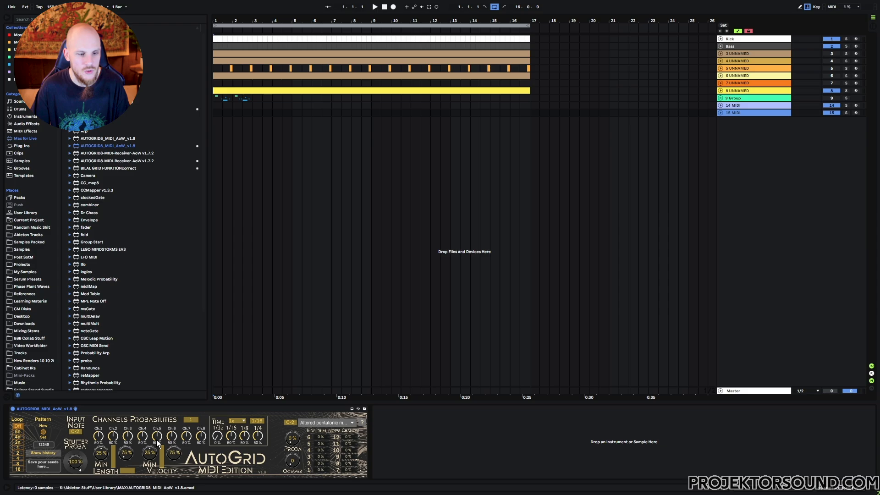
{"action": "left_click", "coordinate": [168, 407]}
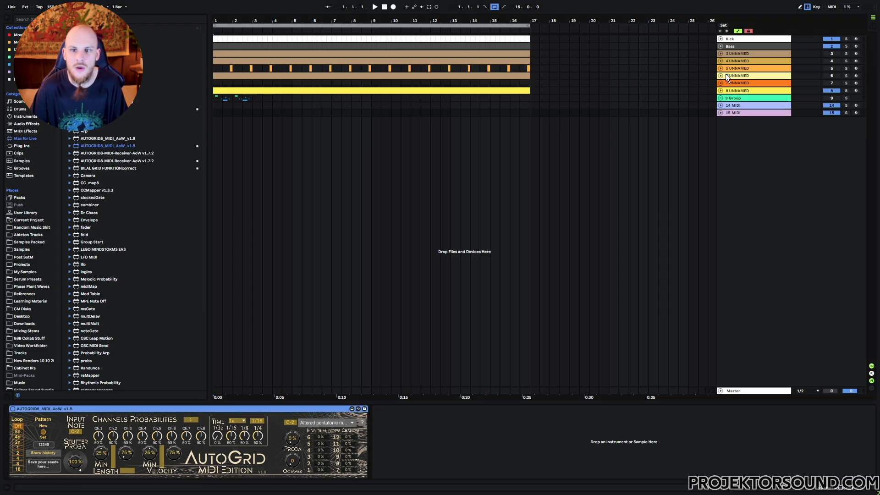
Unfold 9 Group to view its four child tracks and their clips, and fold it again.
{"action": "left_click", "coordinate": [722, 99]}
{"action": "left_click", "coordinate": [748, 98]}
{"action": "left_click", "coordinate": [253, 127]}
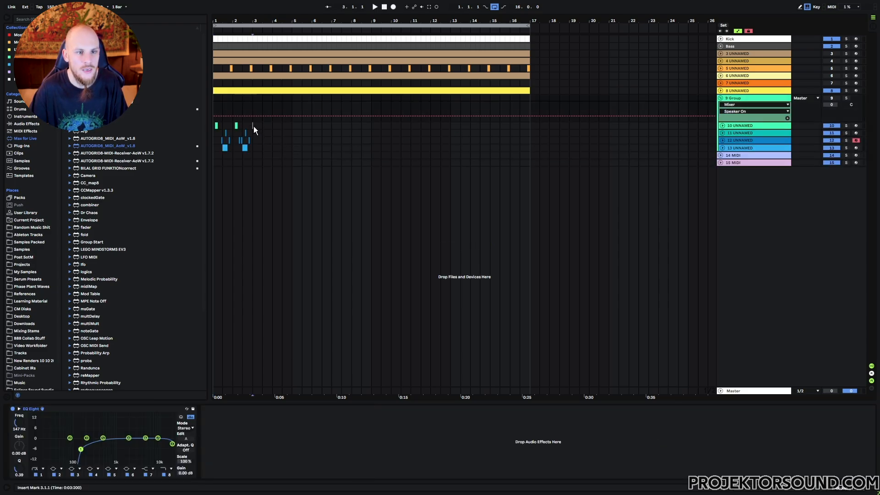
{"action": "left_click", "coordinate": [746, 91]}
{"action": "left_click", "coordinate": [721, 98]}
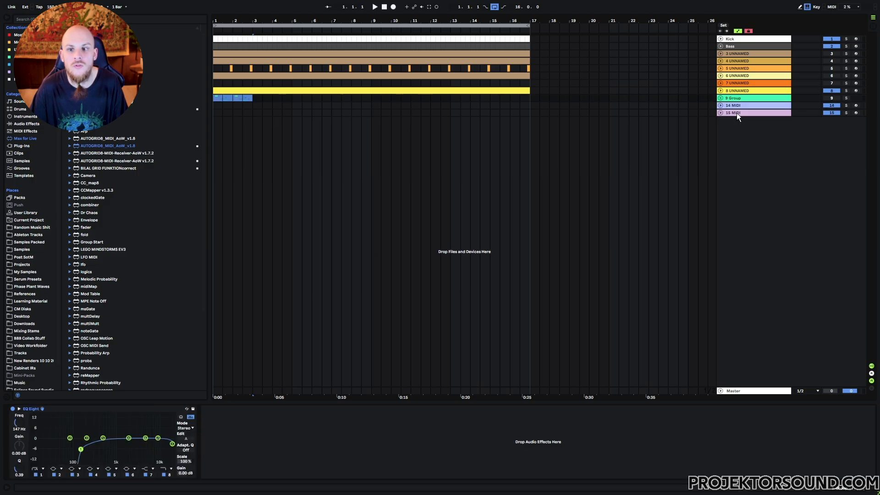
Set AutoGrid's pattern loop to 2 on track 15 and check the receiver on track 14.
{"action": "left_click", "coordinate": [736, 113]}
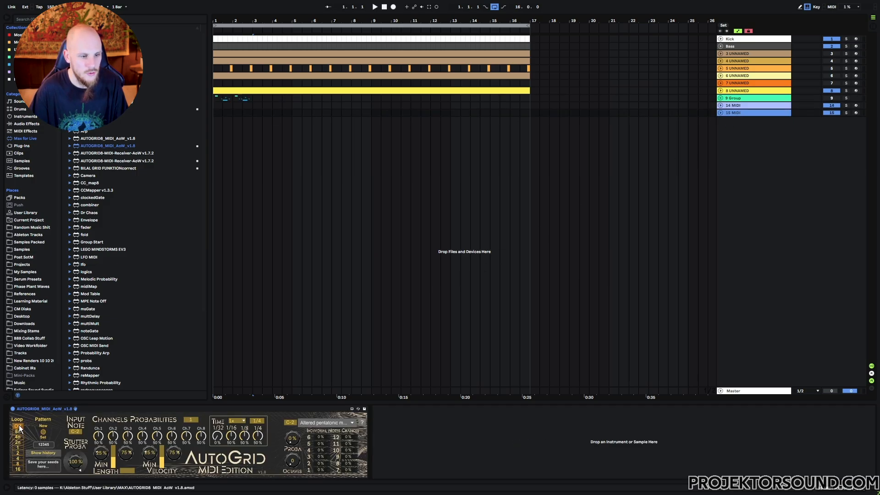
{"action": "left_click", "coordinate": [18, 453]}
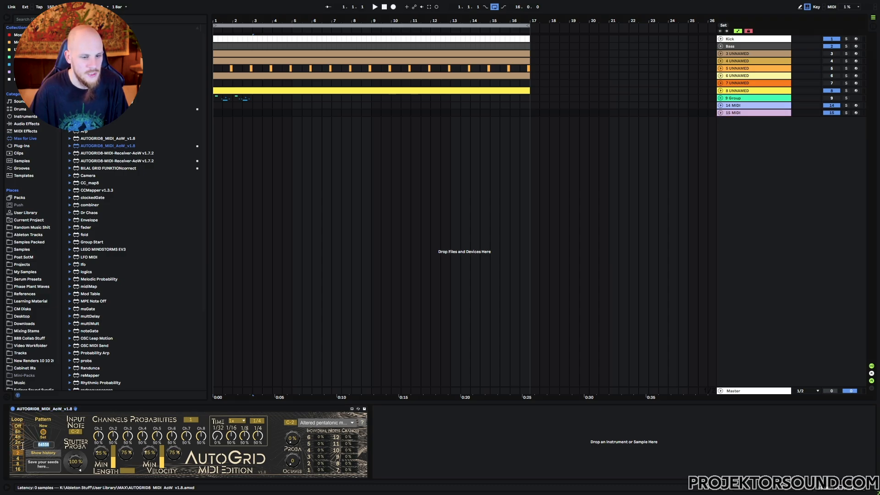
{"action": "left_click", "coordinate": [383, 450]}
{"action": "left_click", "coordinate": [749, 106]}
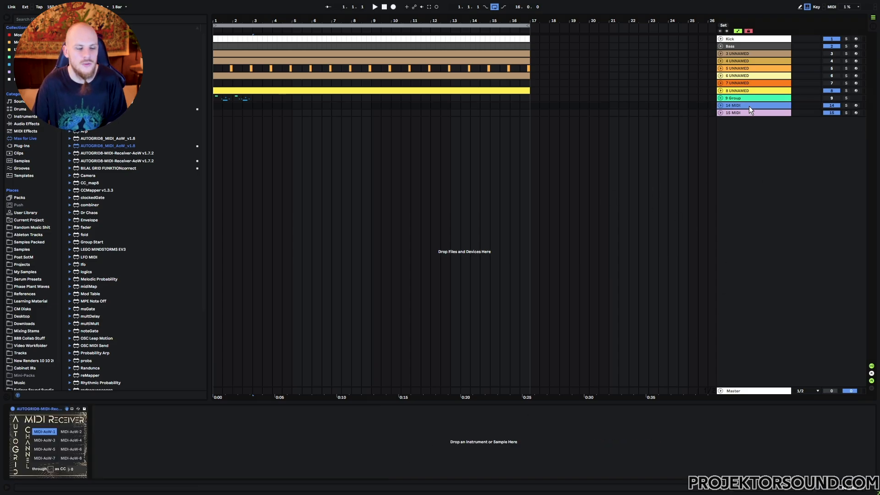
{"action": "left_click", "coordinate": [744, 113]}
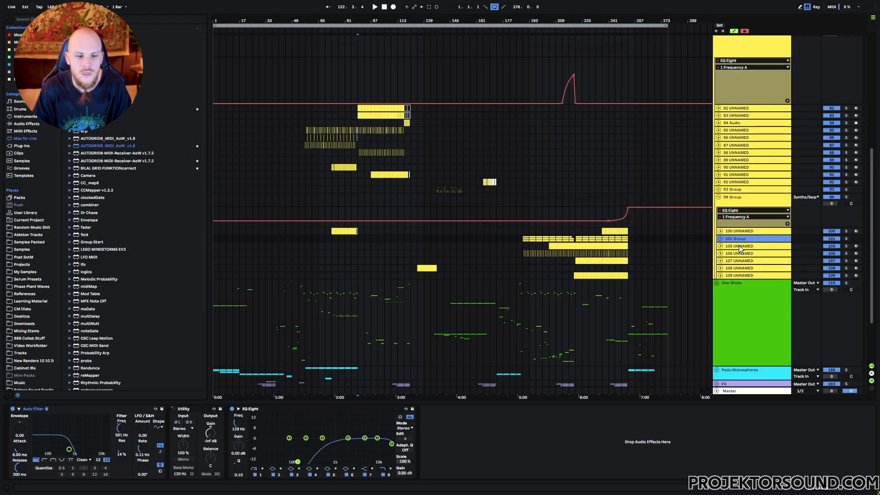
Examine track 105's device chain in the finished project, focusing on the Arpeggiator and Random All devices.
{"action": "left_click", "coordinate": [741, 247]}
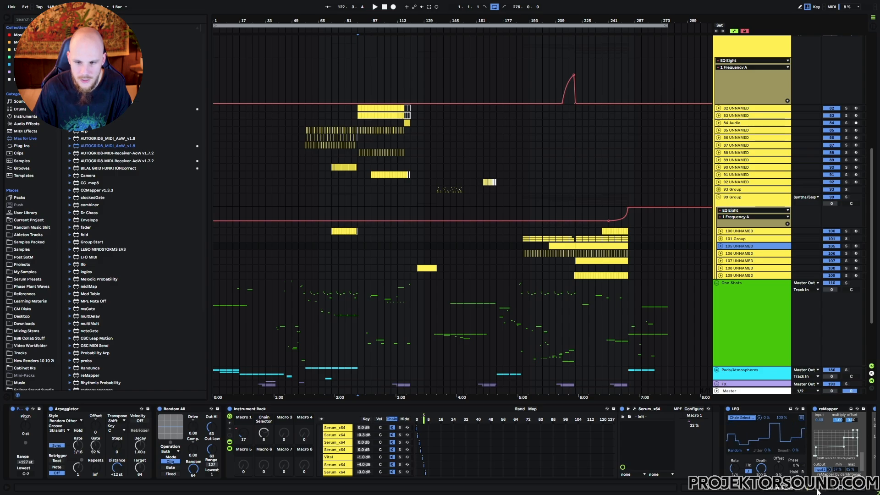
{"action": "mouse_move", "coordinate": [818, 489]}
{"action": "left_mouse_down"}
{"action": "mouse_move", "coordinate": [841, 492]}
{"action": "mouse_move", "coordinate": [807, 493]}
{"action": "left_mouse_up"}
{"action": "left_click", "coordinate": [71, 409]}
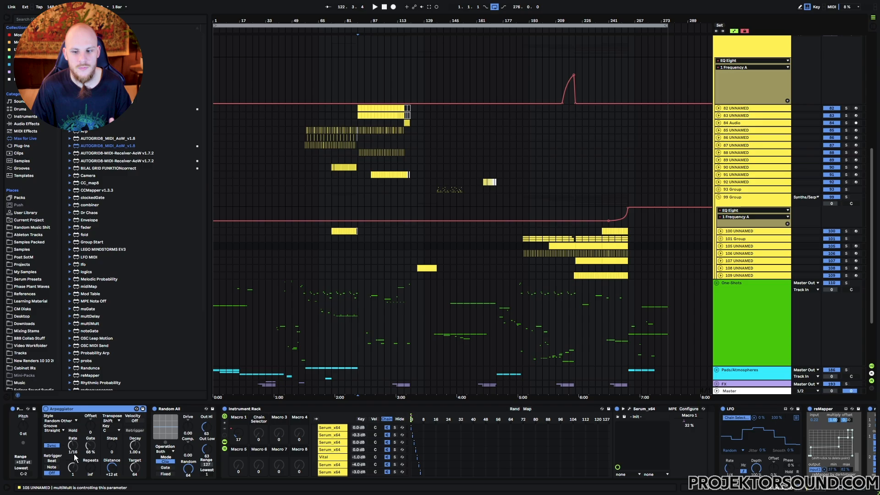
{"action": "left_click", "coordinate": [180, 409]}
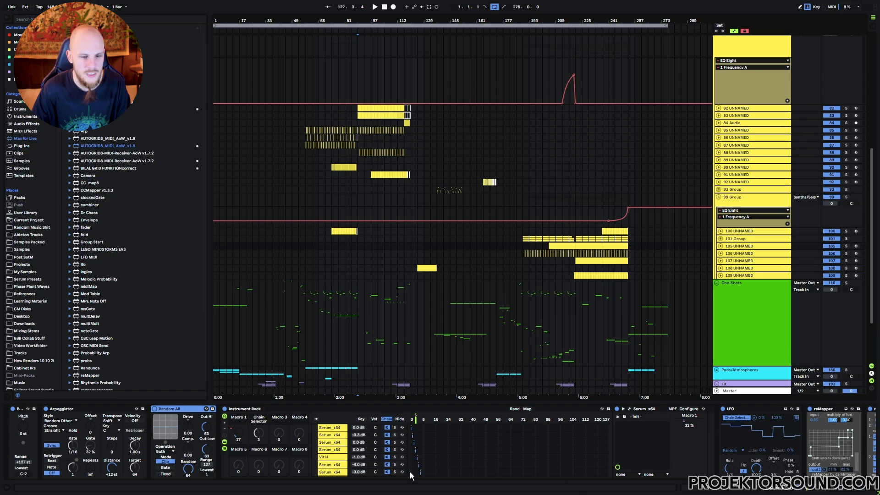
Look through the Serum and Vital chains of track 105's Instrument Rack.
{"action": "left_click", "coordinate": [332, 428]}
{"action": "left_click", "coordinate": [333, 441]}
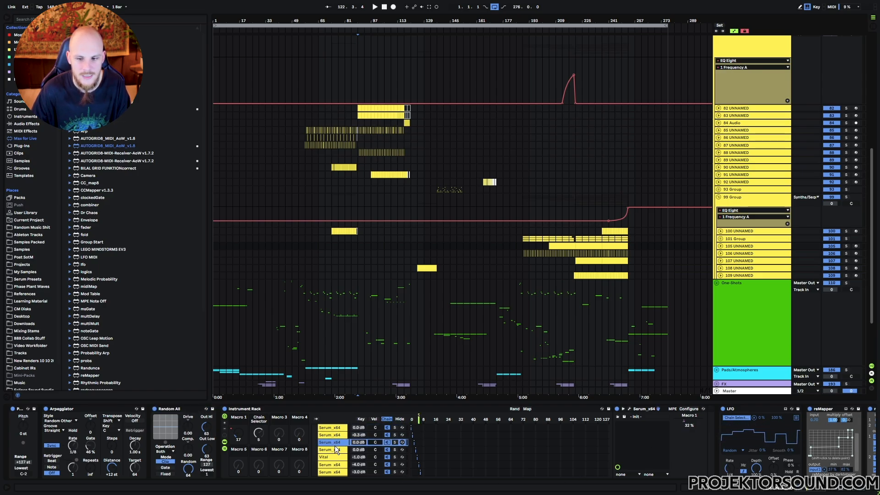
{"action": "left_click", "coordinate": [334, 449]}
{"action": "left_click", "coordinate": [333, 458]}
{"action": "scroll", "coordinate": [334, 460], "scroll_direction": "down", "scroll_amount": 3}
{"action": "left_click", "coordinate": [337, 453]}
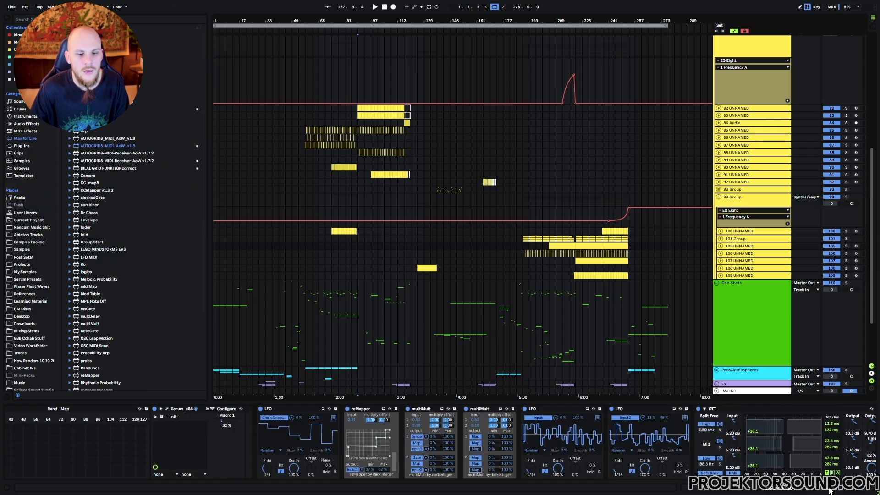
Inspect the devices following the Instrument Rack, and fold the rack and the LFO assigned to its Chain Selector.
{"action": "left_click_drag", "start_coordinate": [831, 491], "coordinate": [831, 489]}
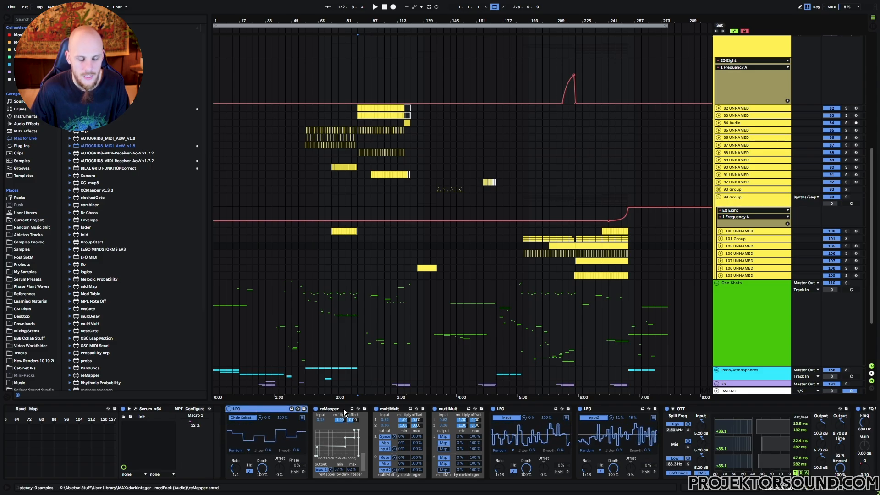
{"action": "left_click", "coordinate": [390, 409]}
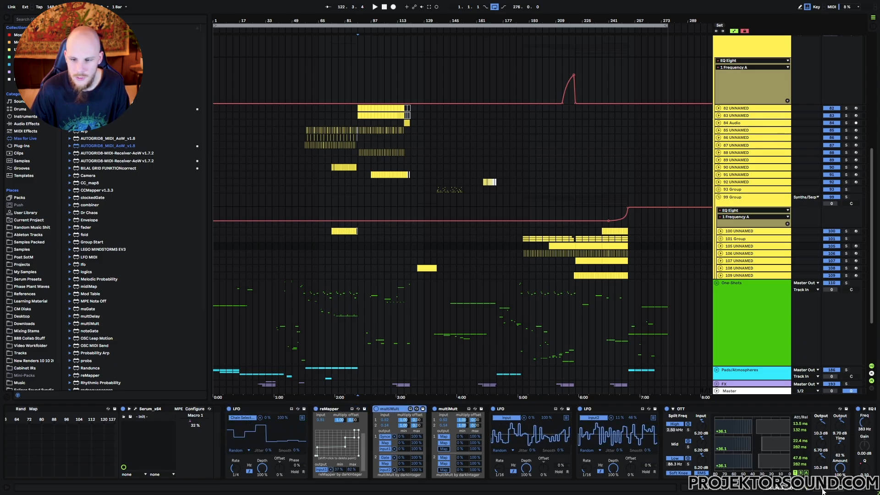
{"action": "left_click_drag", "start_coordinate": [820, 489], "coordinate": [800, 490]}
{"action": "double_click", "coordinate": [289, 409]}
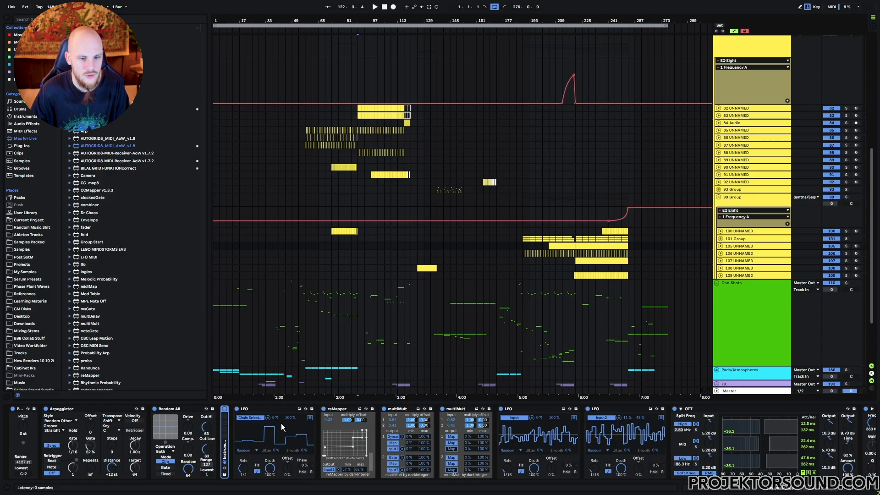
{"action": "double_click", "coordinate": [261, 408]}
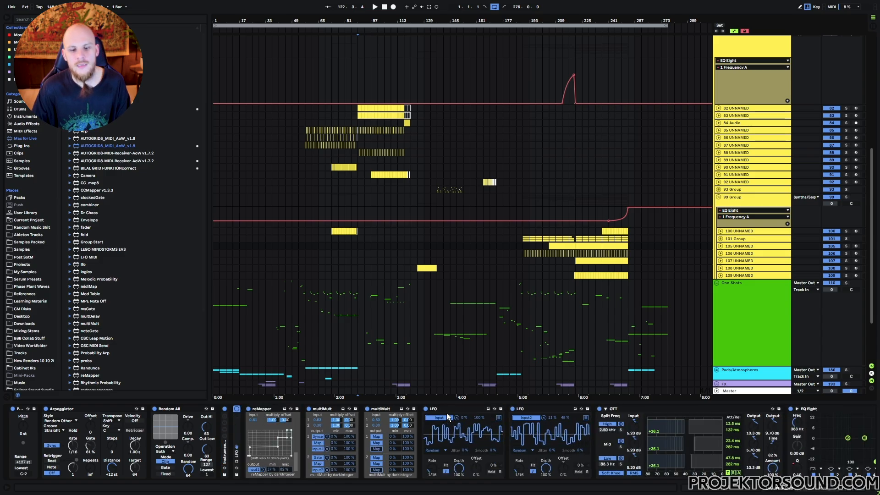
Compare the two LFOs that feed the multiMult devices, and fold both multiMult devices.
{"action": "left_click", "coordinate": [541, 409]}
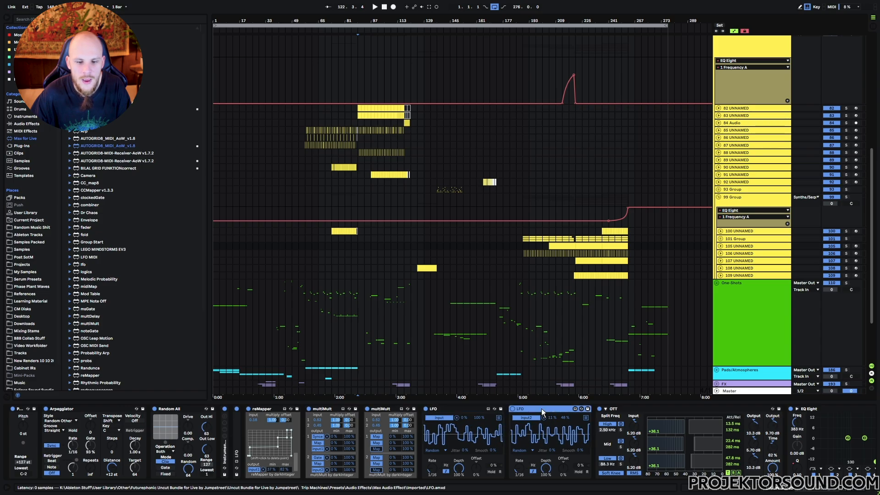
{"action": "left_click", "coordinate": [455, 409]}
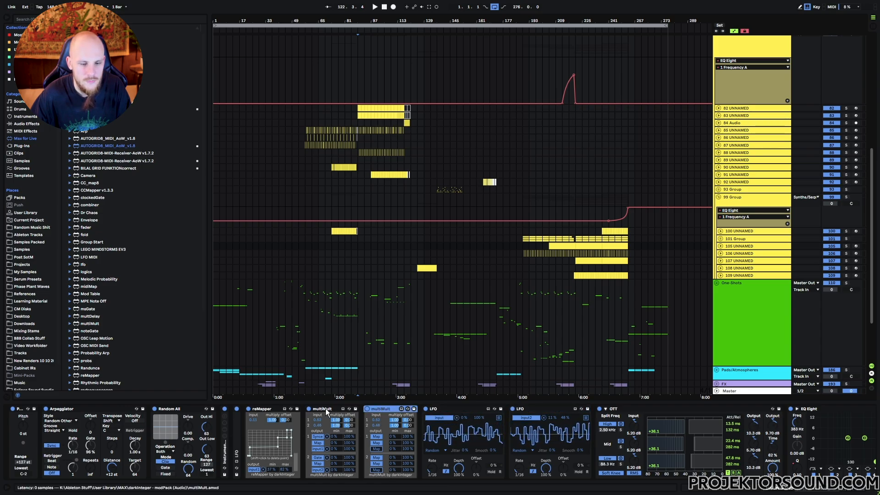
{"action": "left_click", "coordinate": [377, 408]}
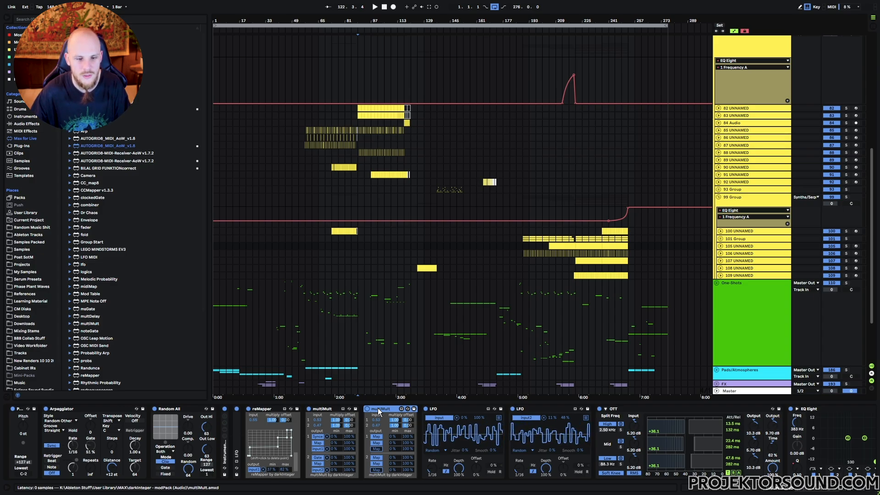
{"action": "double_click", "coordinate": [326, 409]}
{"action": "double_click", "coordinate": [325, 409]}
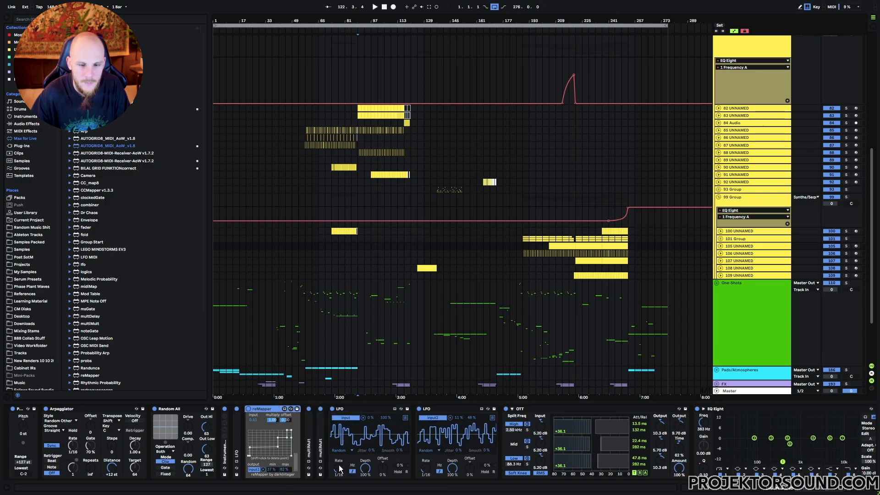
Unfold both multiMult devices to check how they control the Arpeggiator, and fold them again.
{"action": "left_click", "coordinate": [438, 408]}
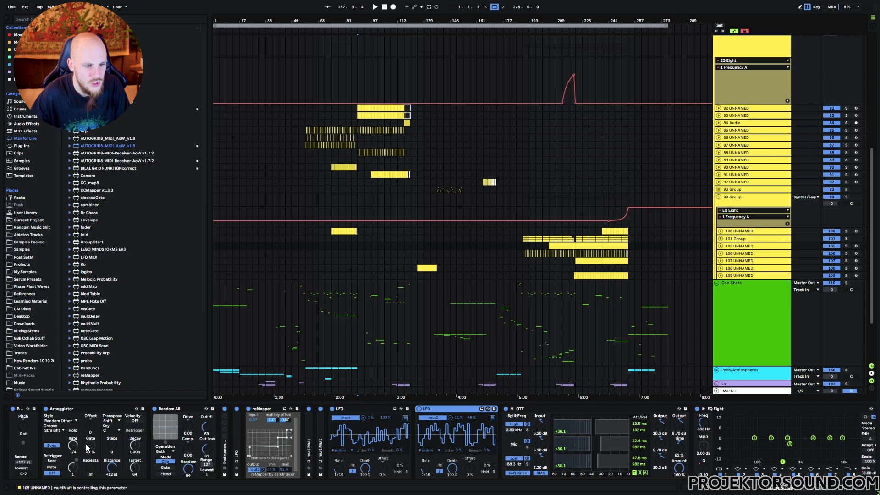
{"action": "double_click", "coordinate": [309, 448]}
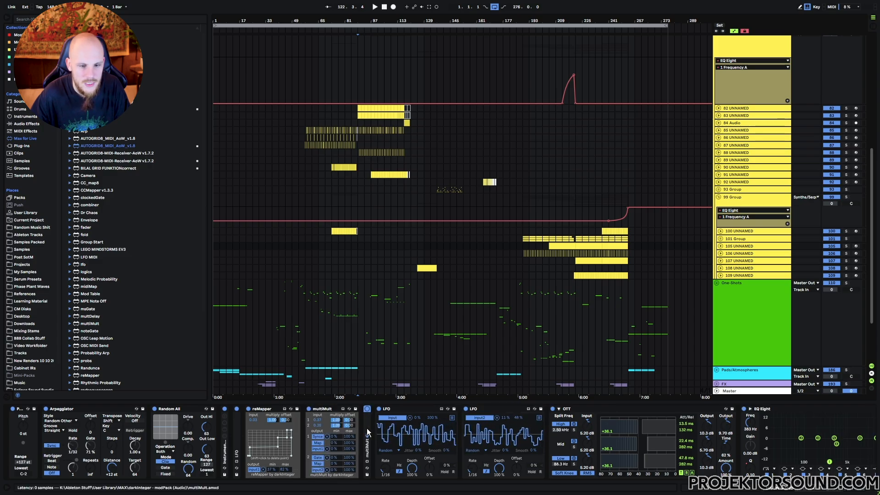
{"action": "double_click", "coordinate": [368, 449]}
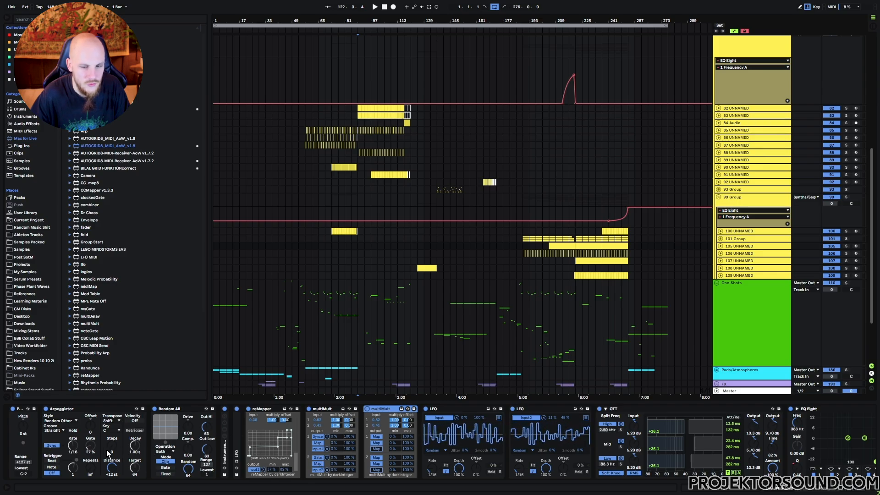
{"action": "double_click", "coordinate": [380, 409]}
{"action": "double_click", "coordinate": [328, 409]}
Fold the LFO mapped to Input2 and examine the remaining LFO and the reMapper.
{"action": "left_click", "coordinate": [445, 409]}
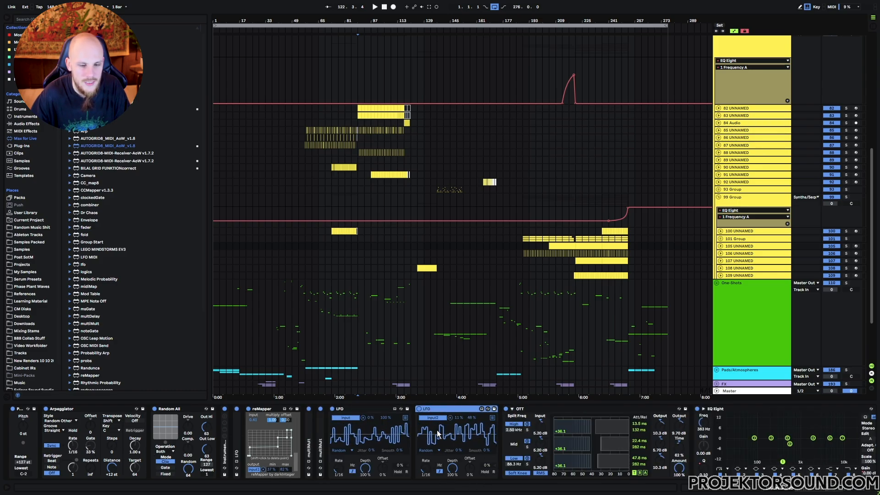
{"action": "double_click", "coordinate": [449, 407]}
{"action": "left_click", "coordinate": [351, 409]}
{"action": "left_click", "coordinate": [262, 410]}
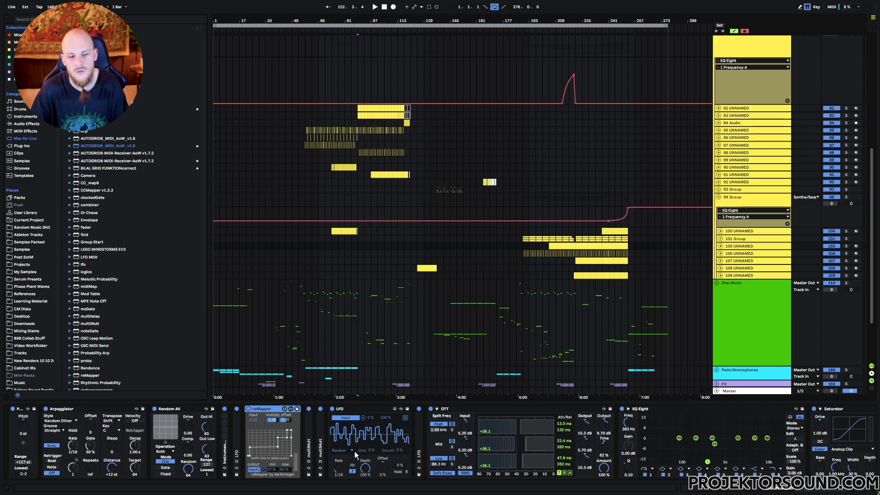
{"action": "left_click", "coordinate": [359, 408]}
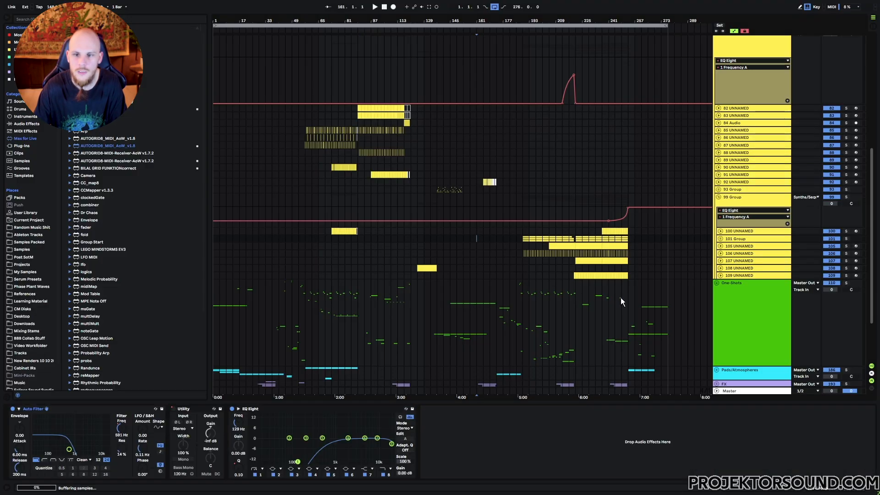
Play the finished arrangement from bar 173.
{"action": "scroll", "coordinate": [707, 228], "scroll_direction": "up", "scroll_amount": 8}
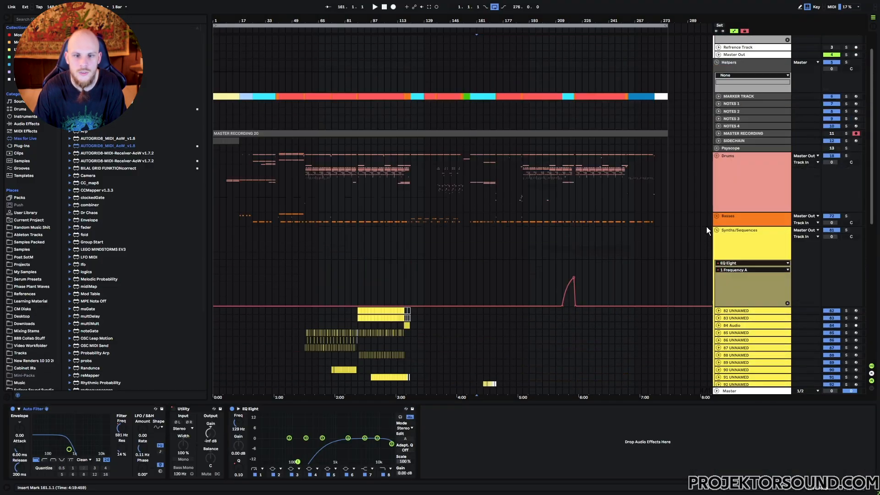
{"action": "left_click", "coordinate": [497, 219]}
{"action": "key", "text": "space"}
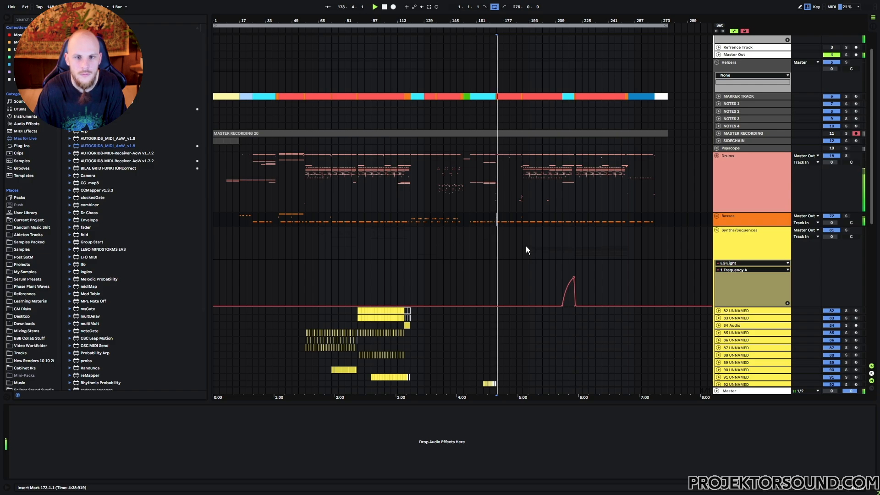